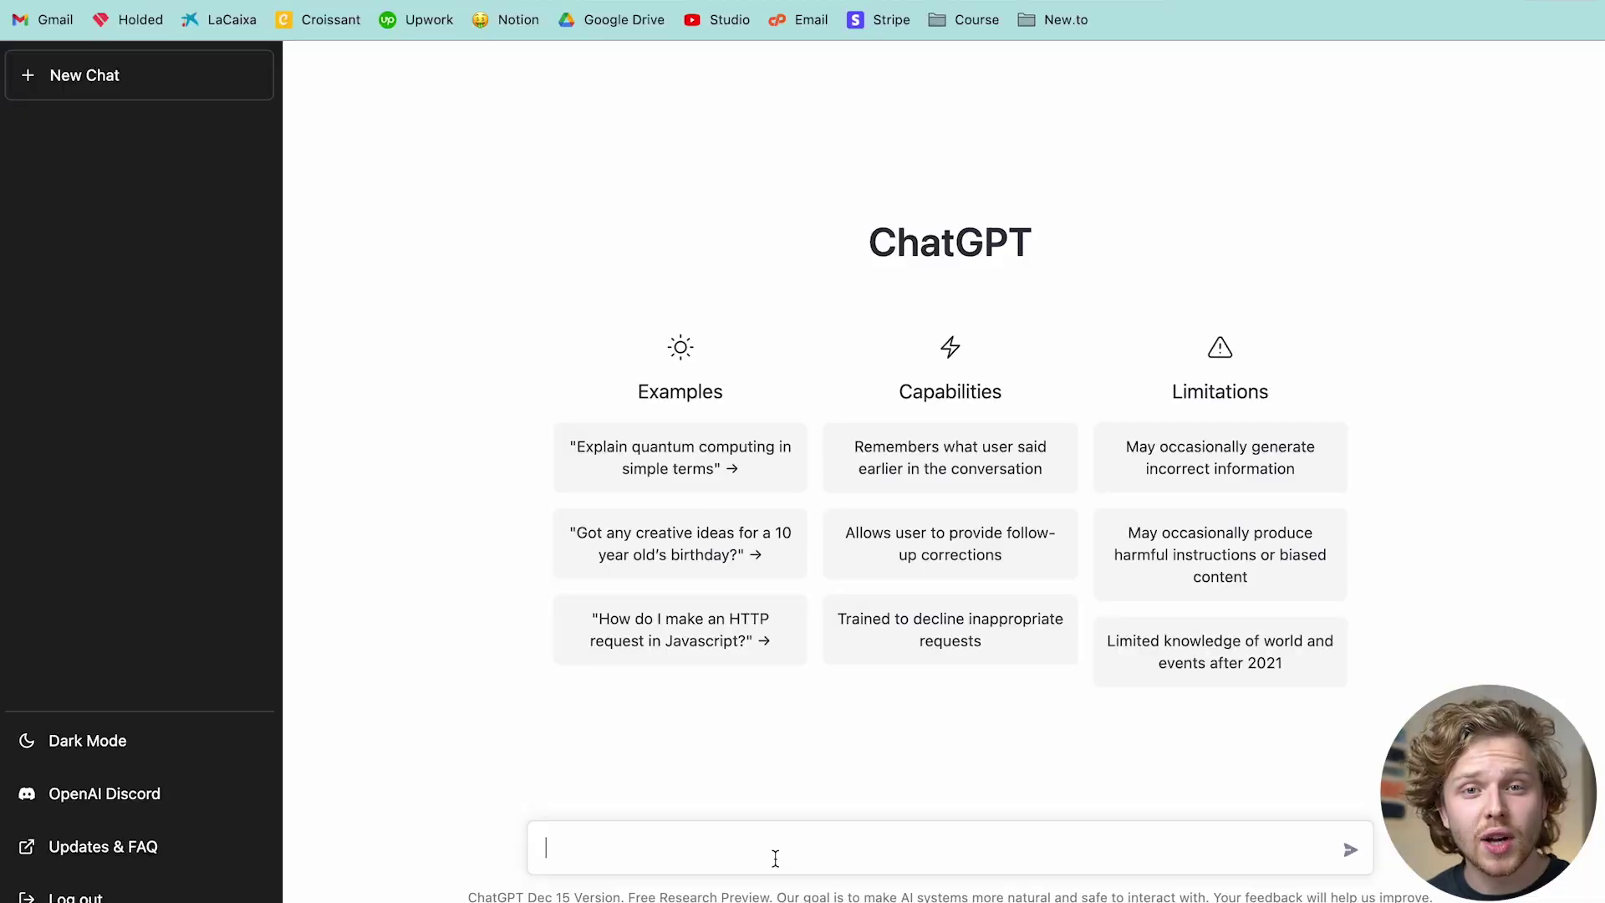
Step: Ask ChatGPT "how to do keyword research?" in a new chat
type("how to do keyword research?")
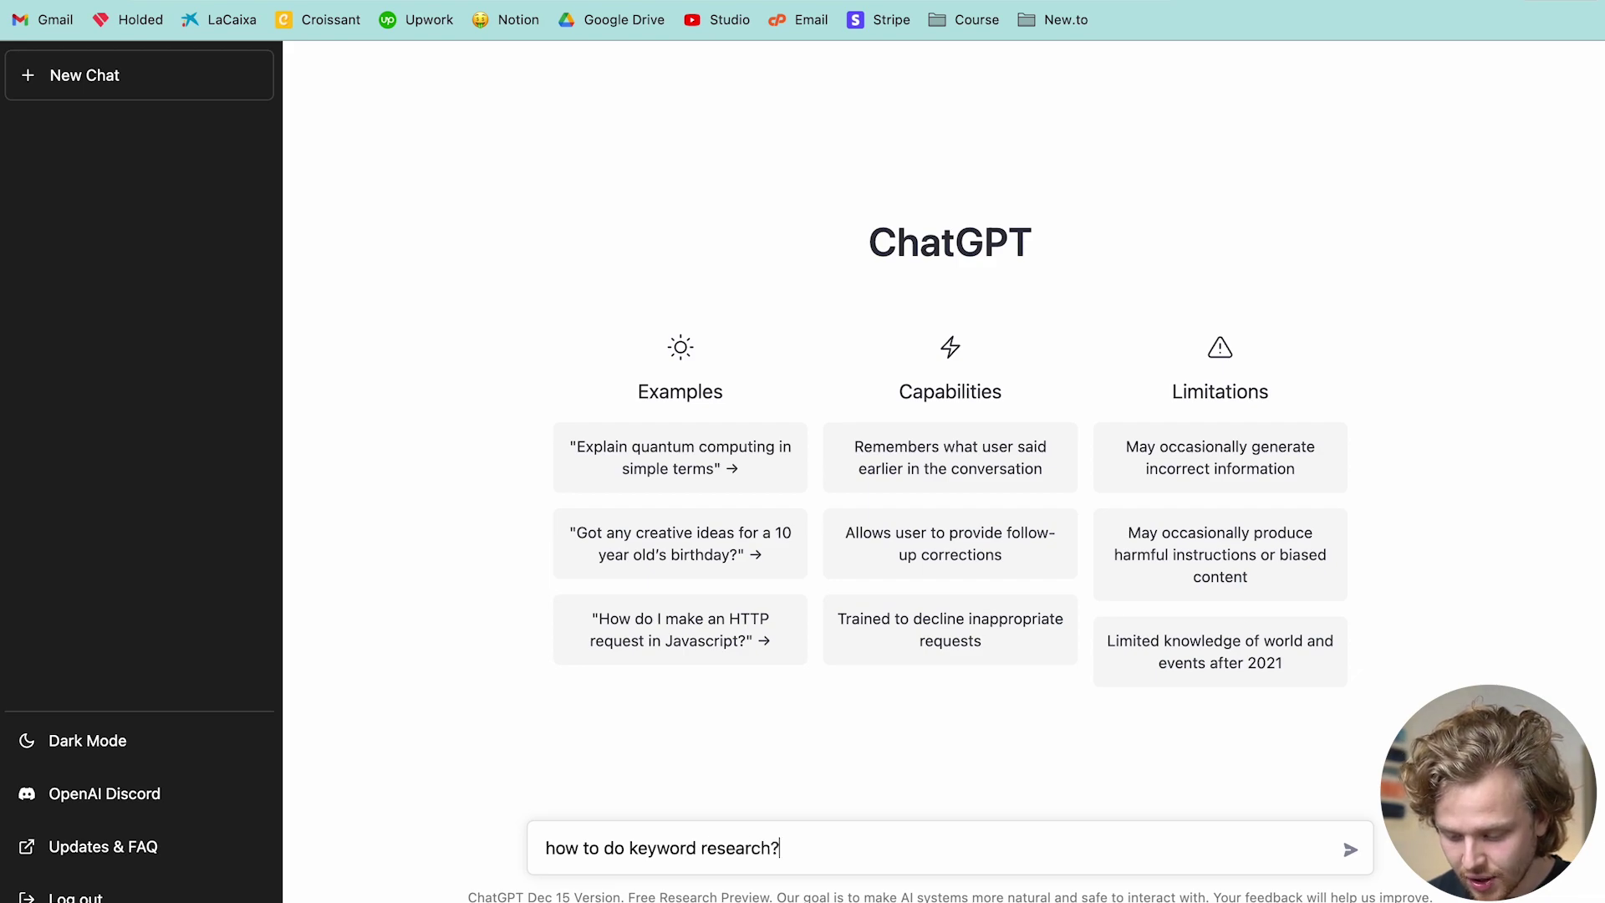
key("Return")
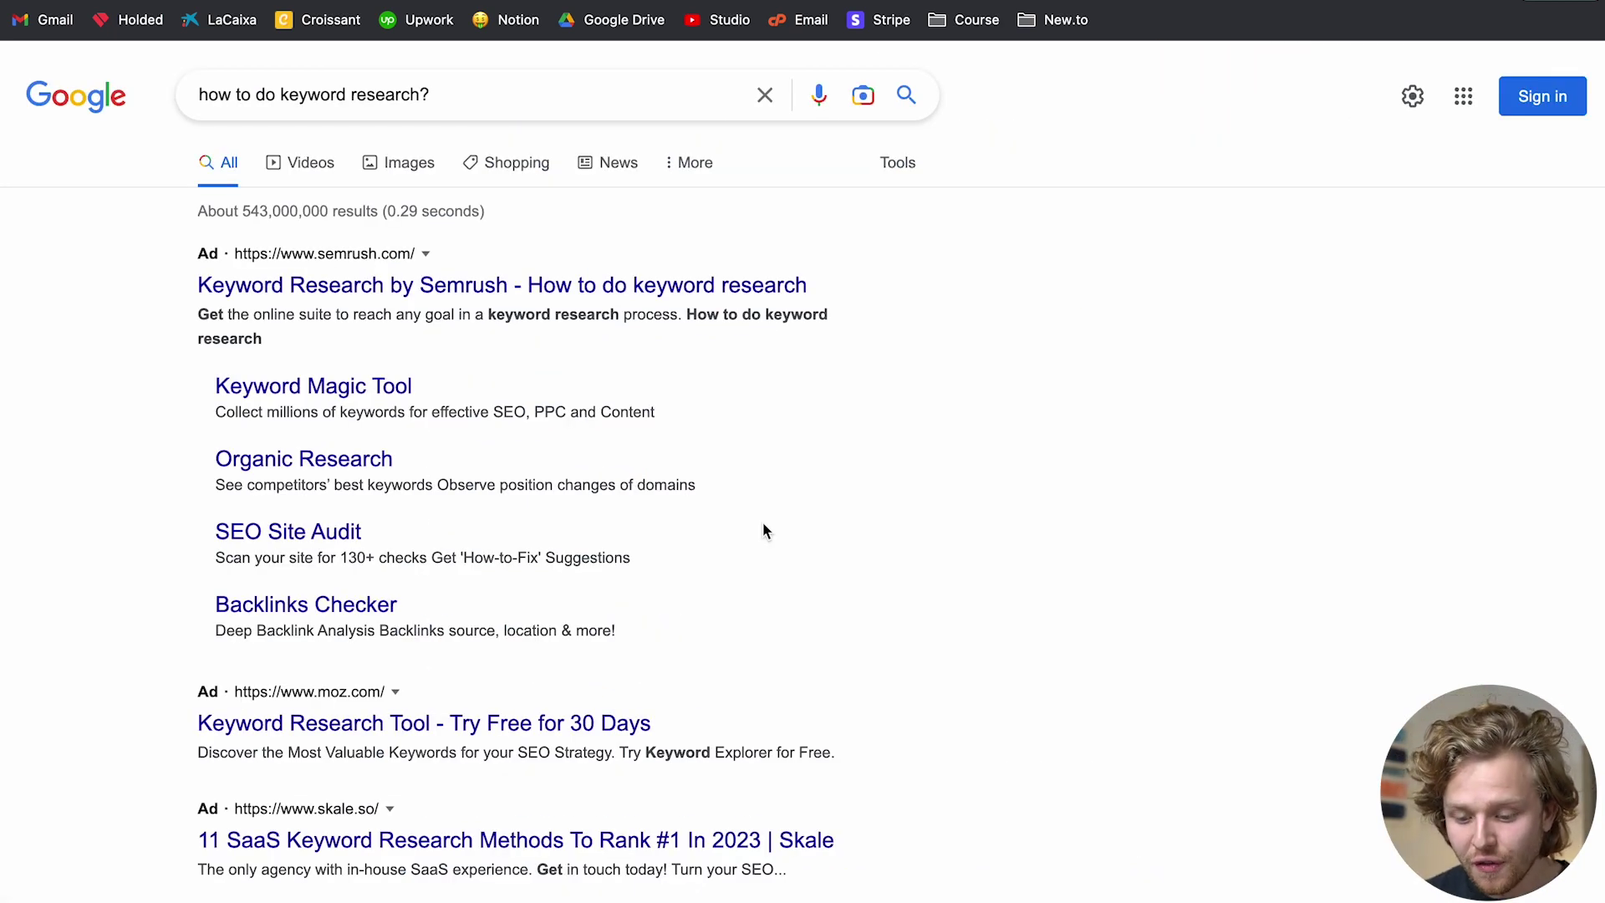
Step: Switch to Google, review the ads and organic results for "how to do keyword research?", and open HubSpot's beginner's guide
scroll(763, 523, "down", 1)
left_click_drag(763, 196, 1027, 809)
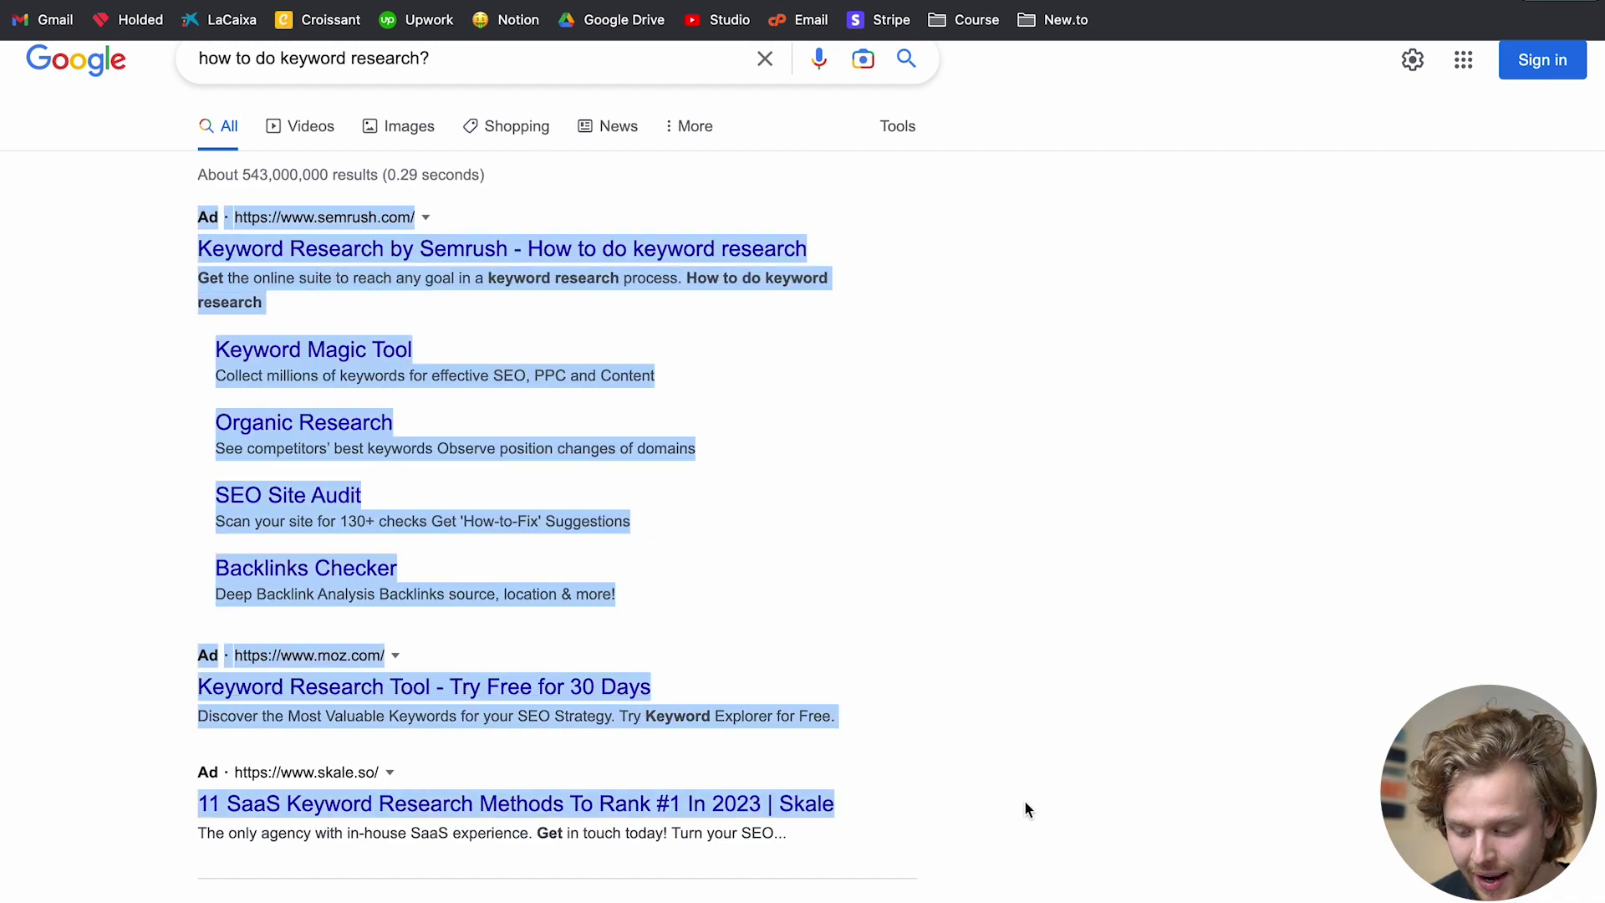
left_click(550, 381)
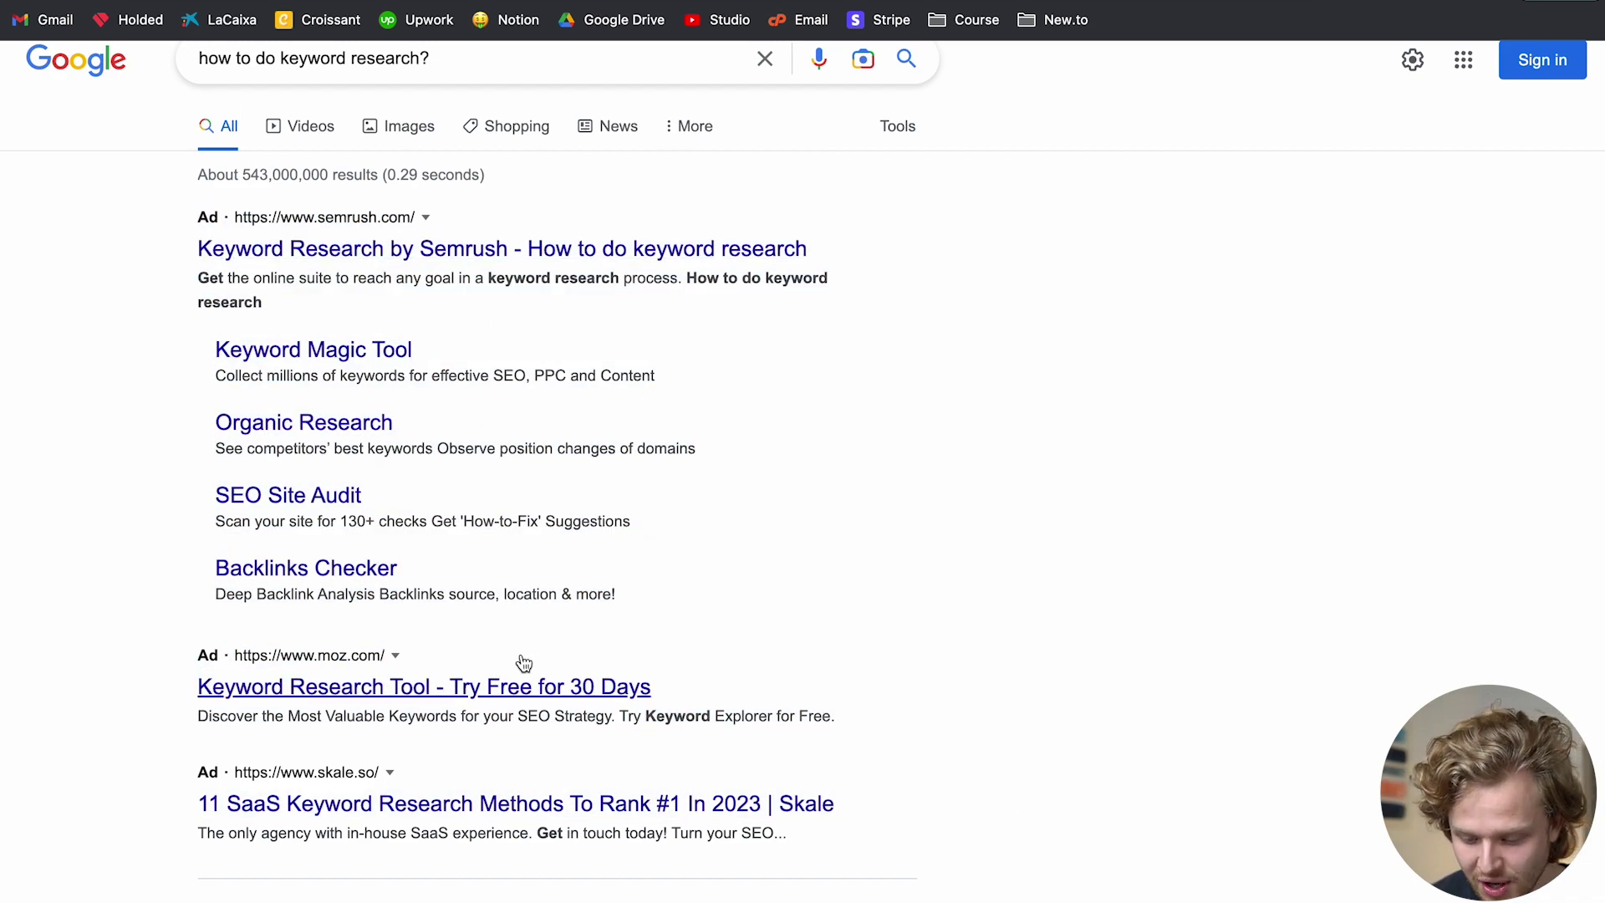
scroll(511, 729, "down", 2)
scroll(565, 673, "down", 2)
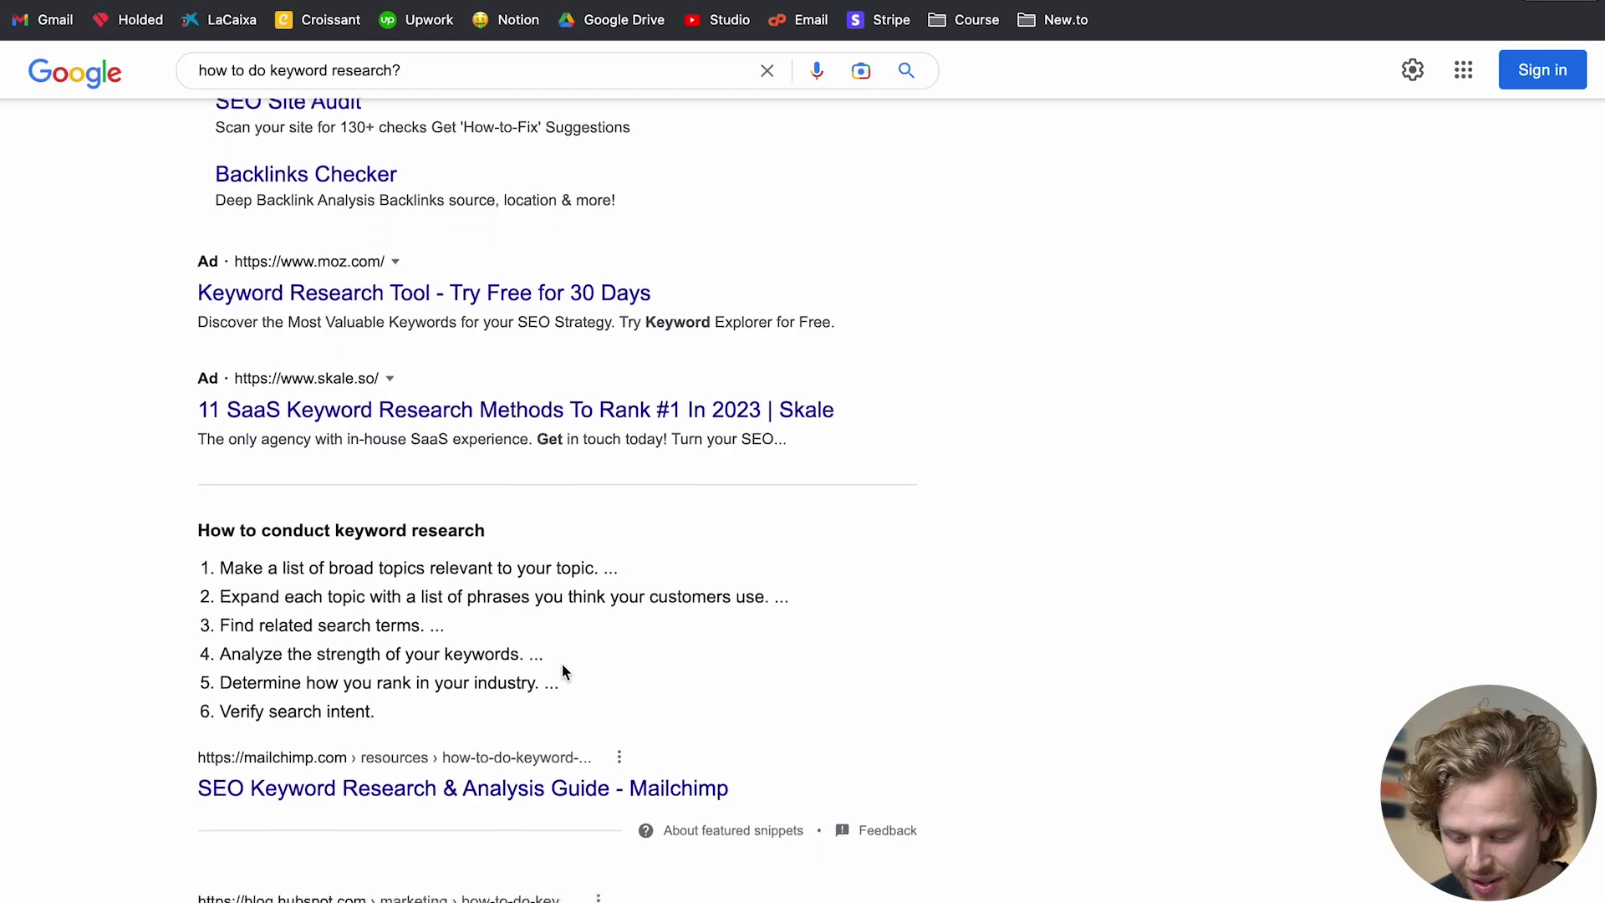
scroll(560, 662, "down", 3)
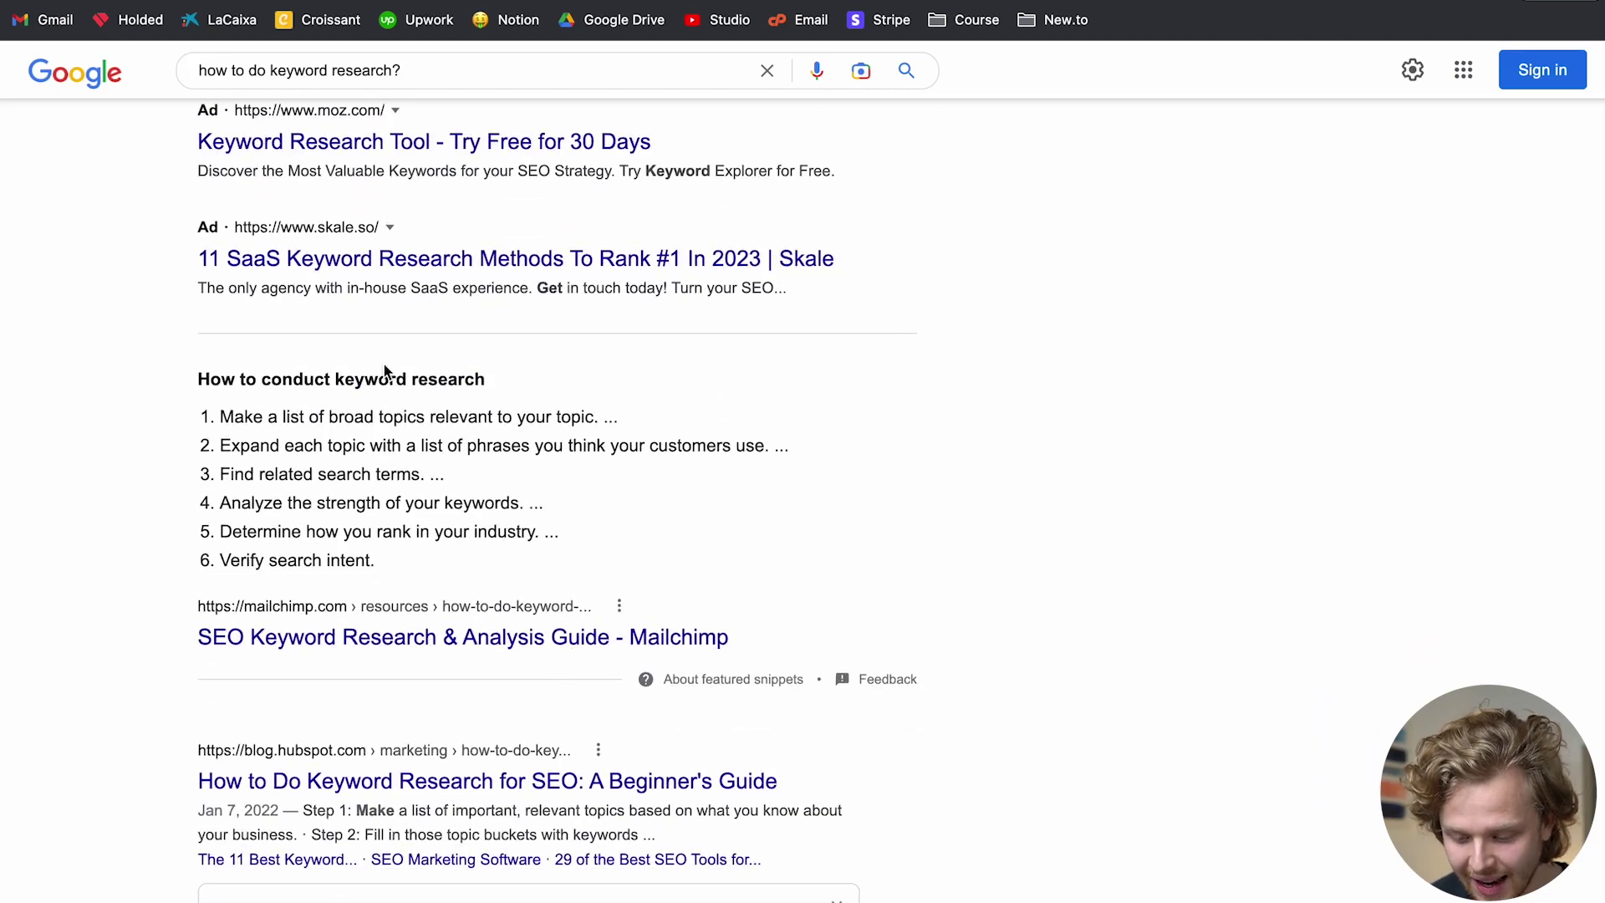
scroll(354, 511, "down", 5)
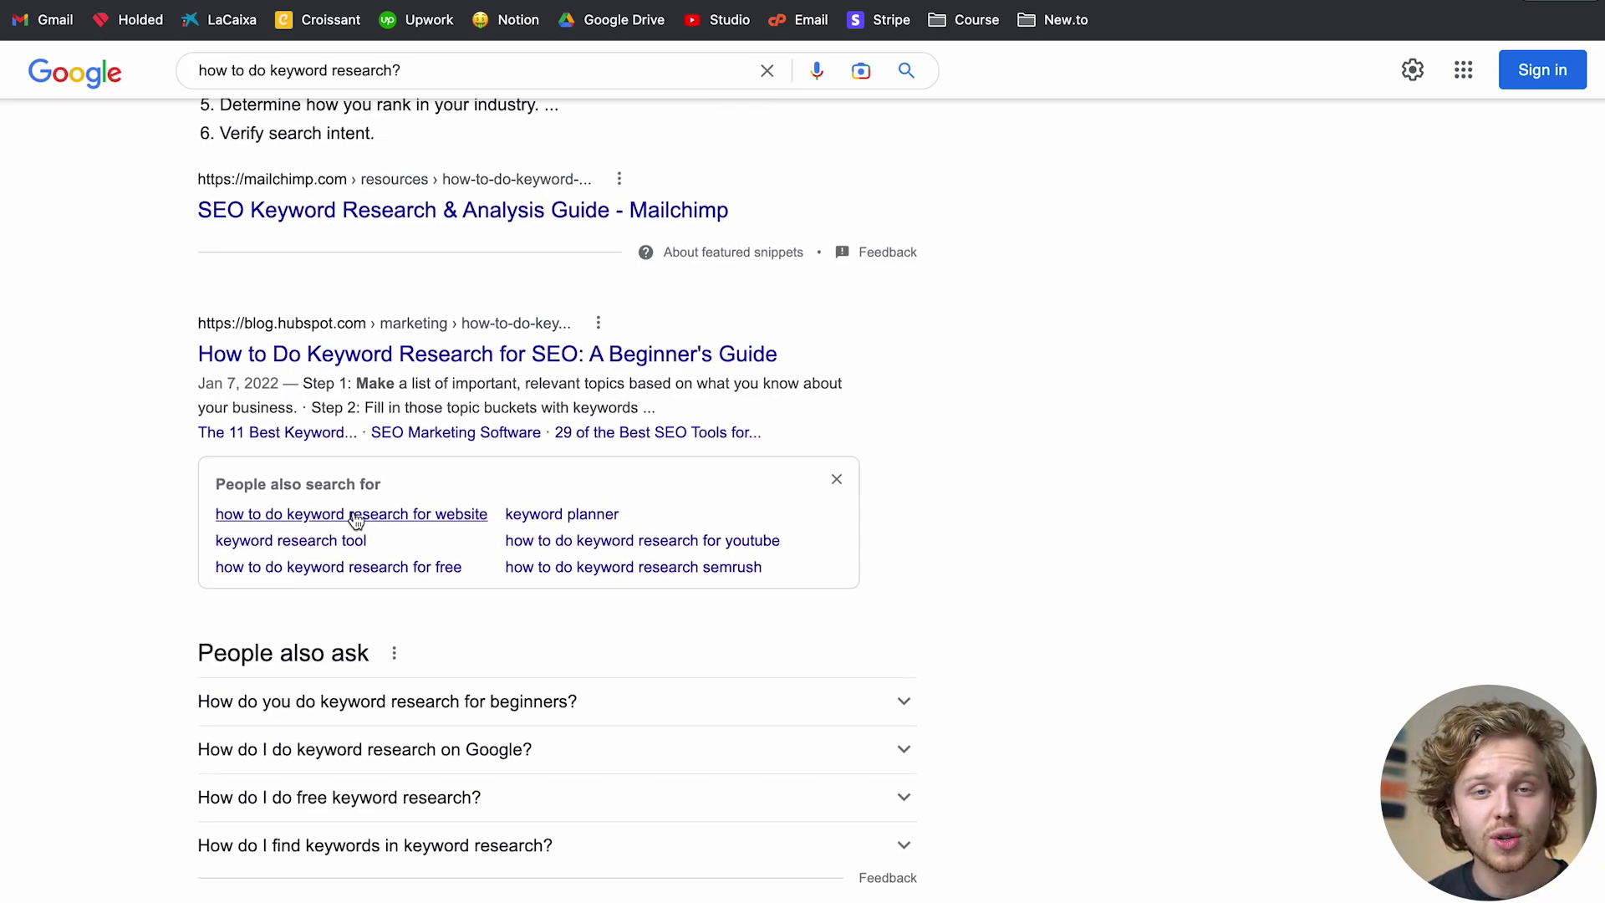
scroll(355, 518, "down", 5)
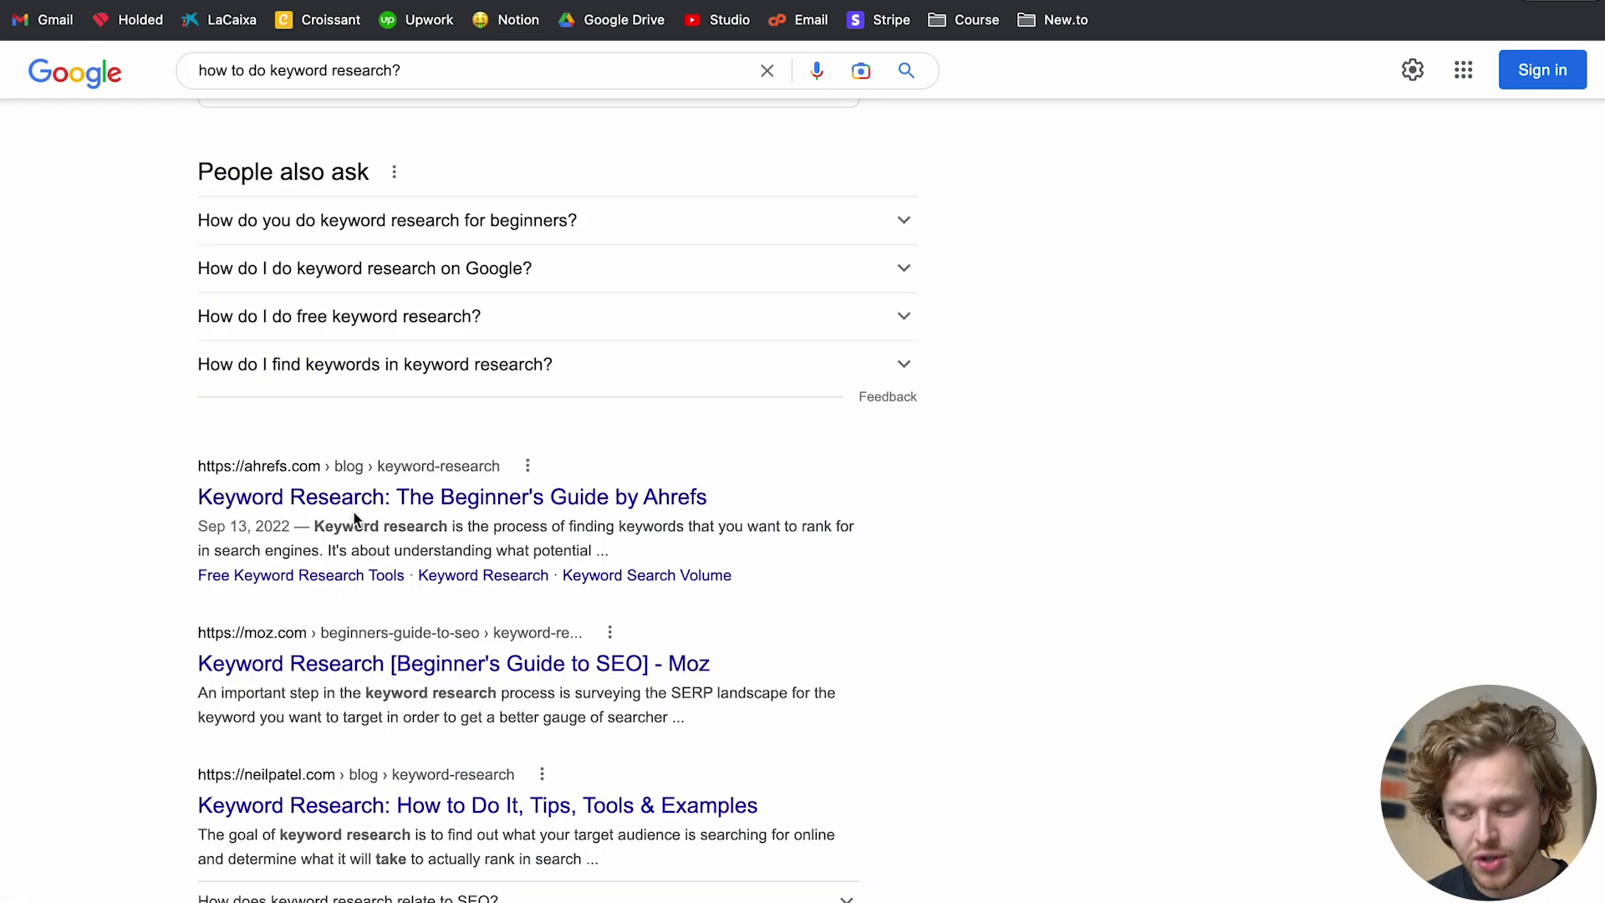
scroll(356, 519, "up", 5)
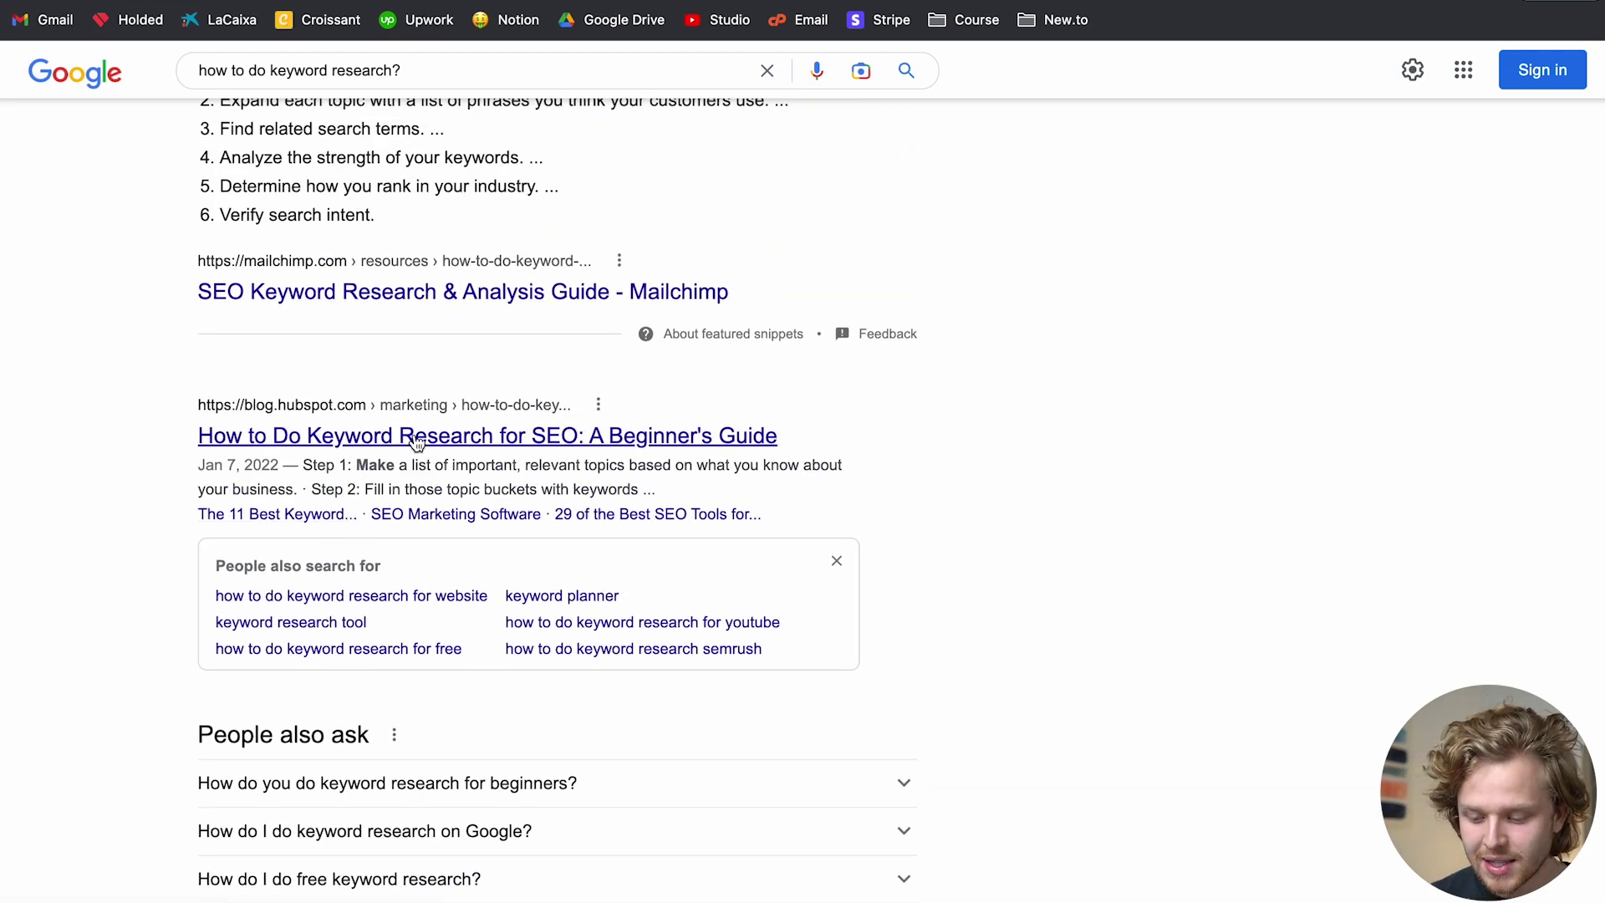
left_click(417, 438)
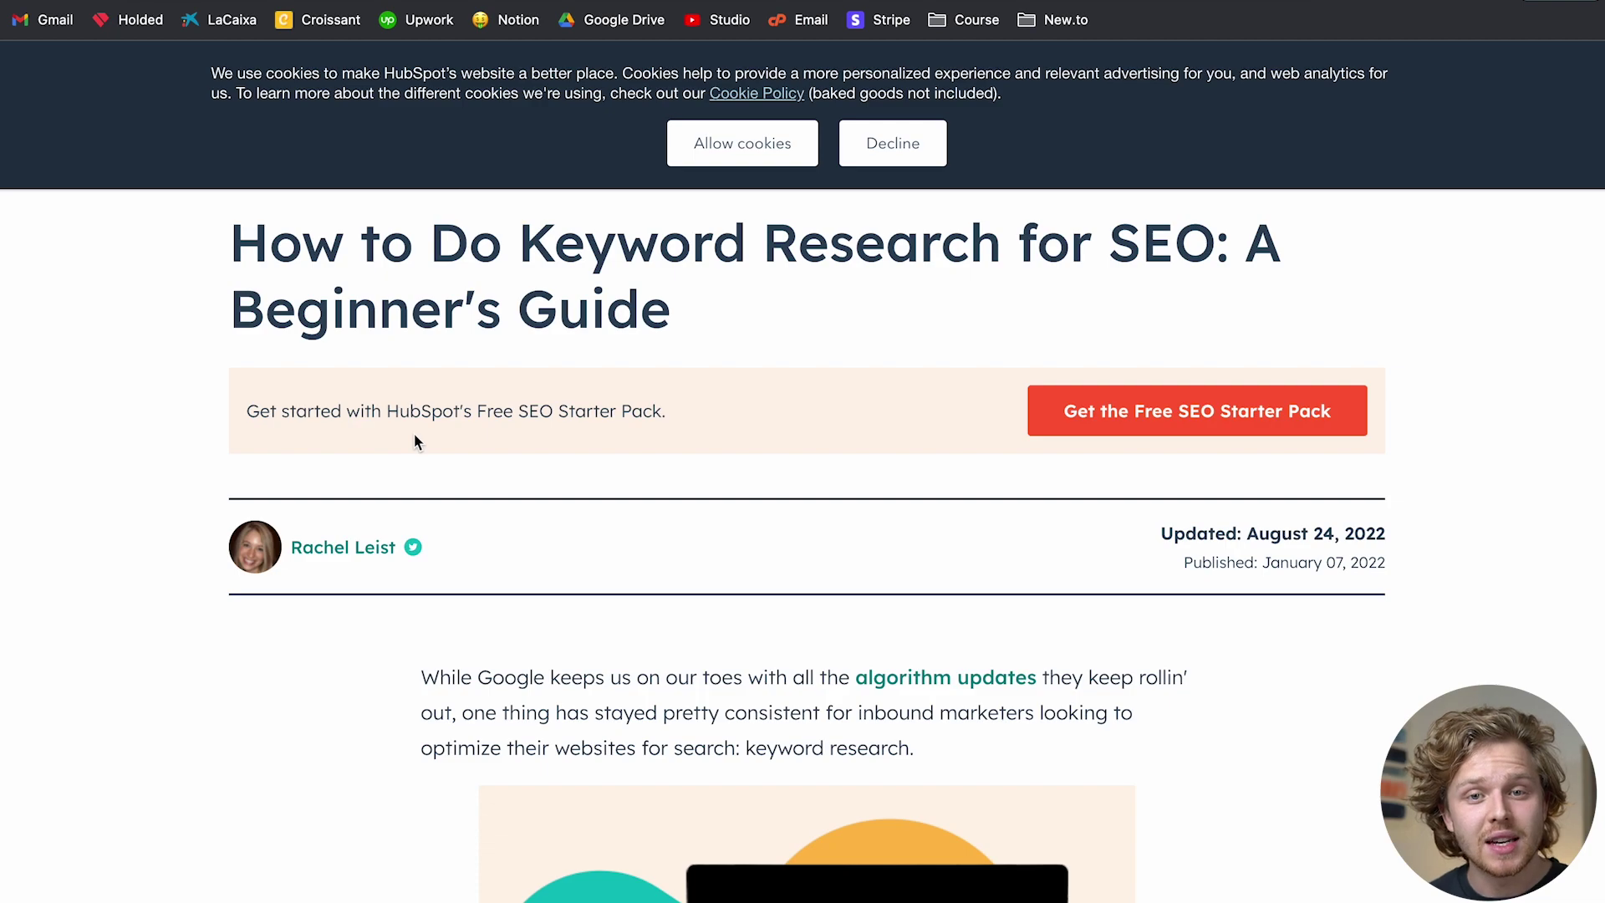
Step: Read the HubSpot article's sections on what keyword research is and why it is important
scroll(416, 436, "down", 10)
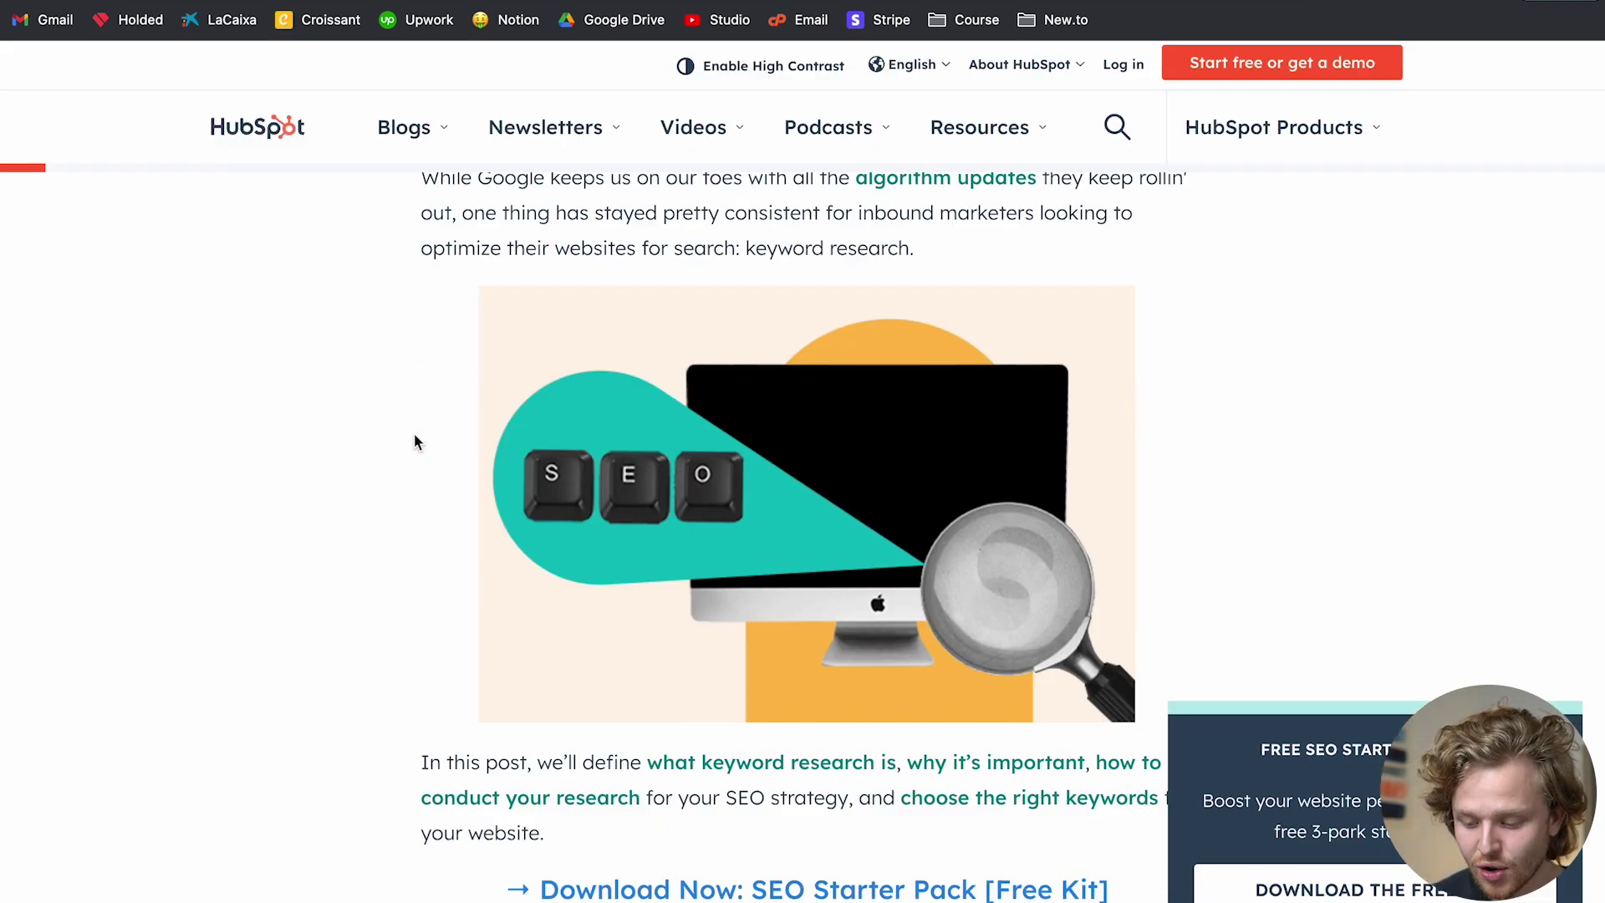
scroll(415, 441, "down", 5)
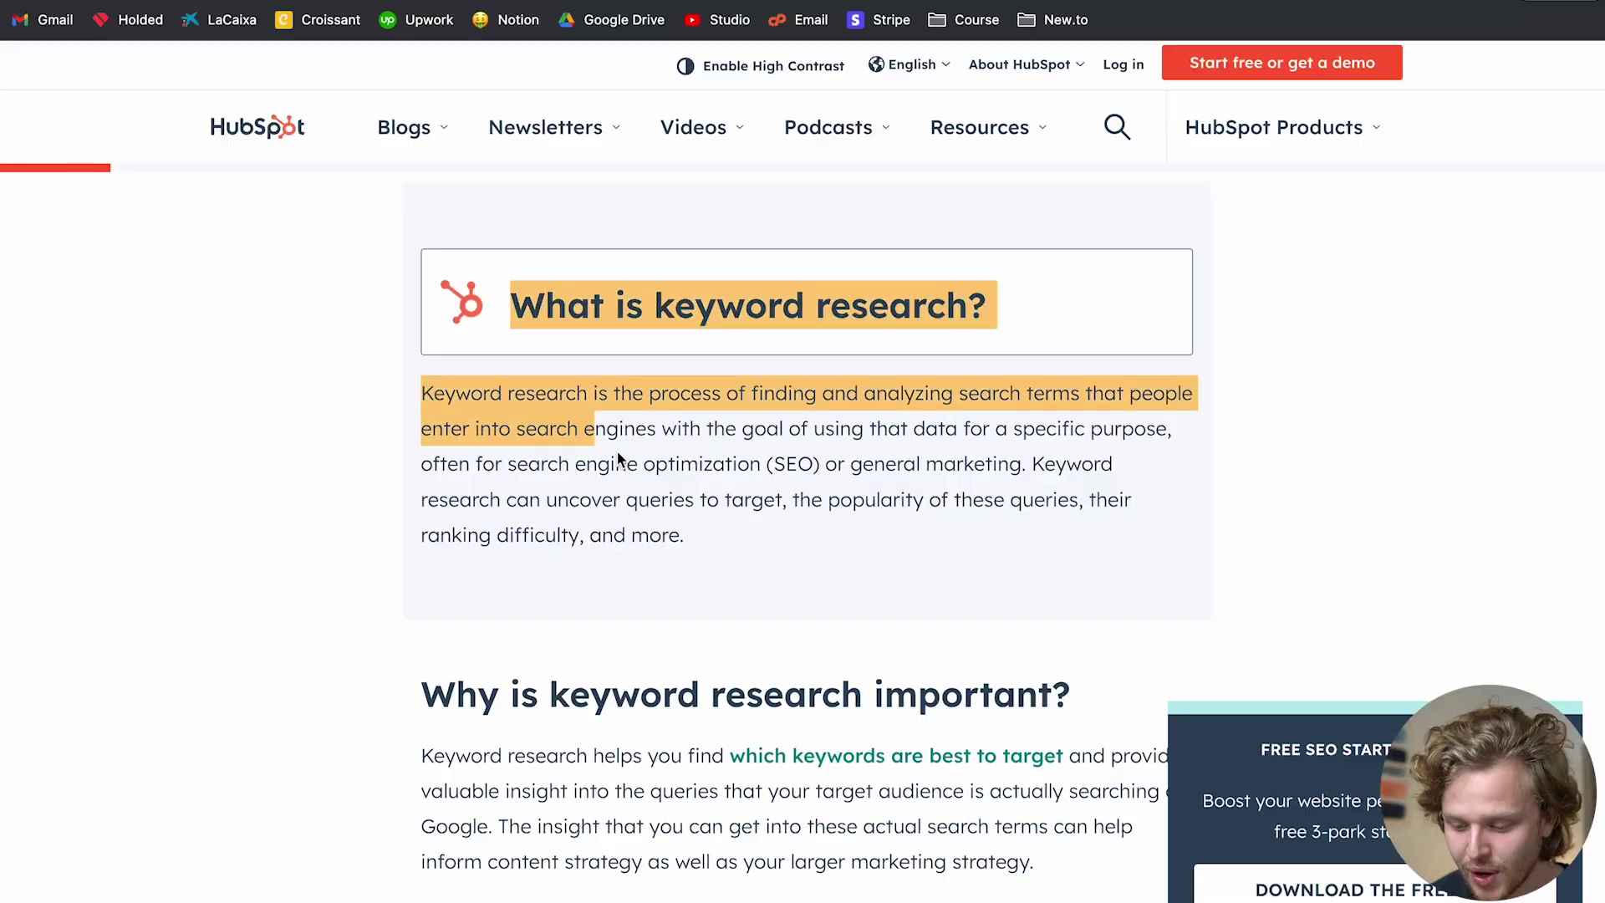
left_click_drag(616, 462, 743, 586)
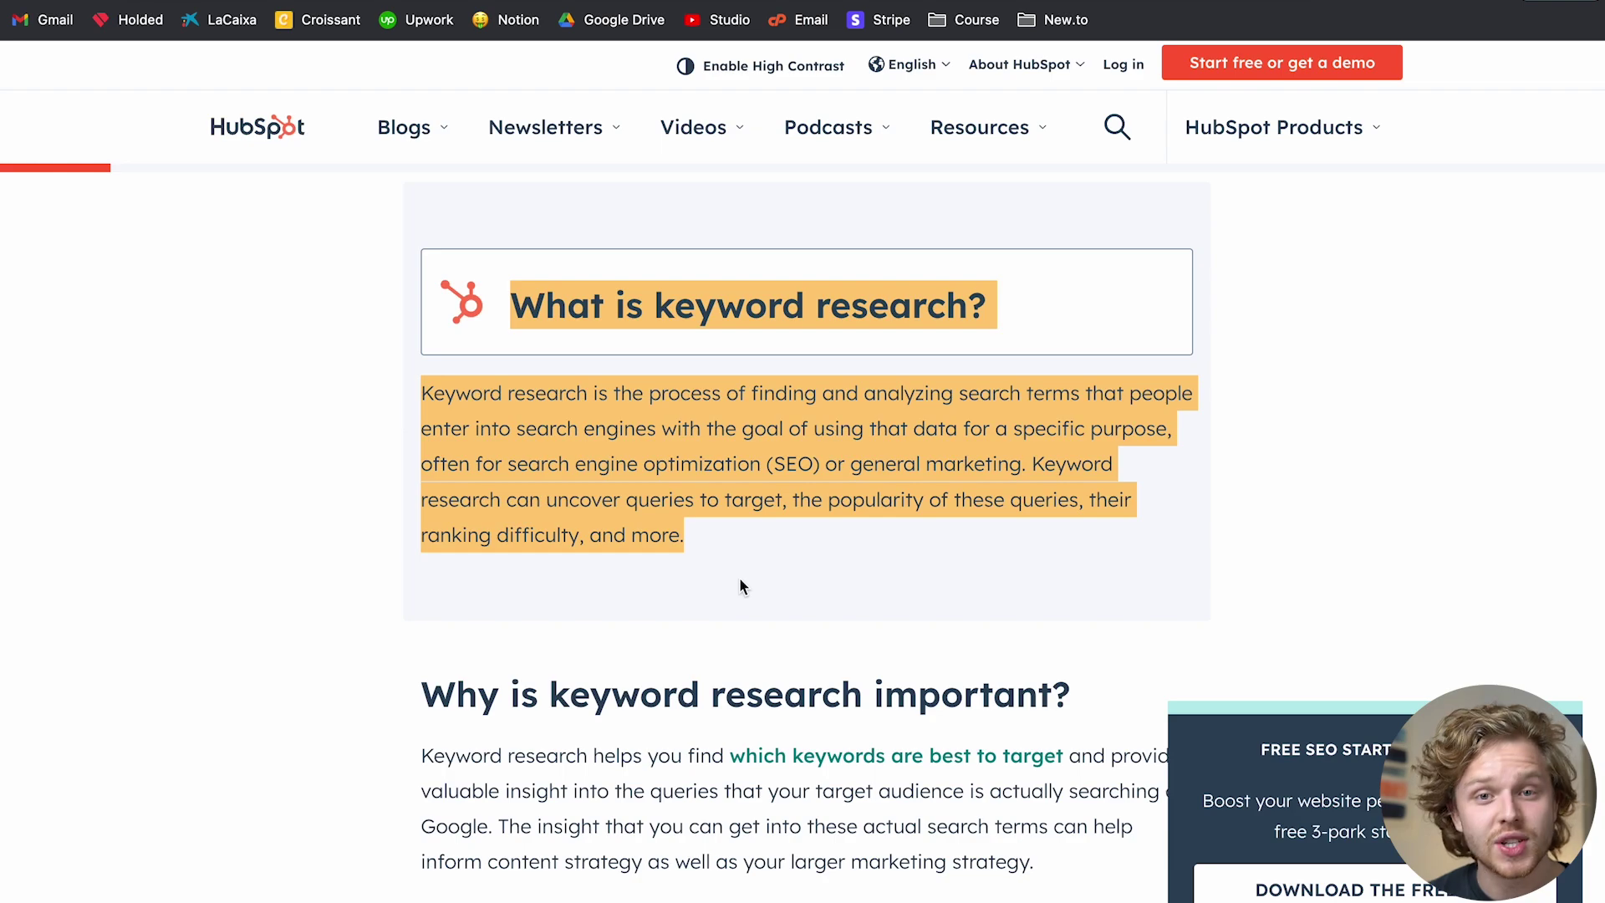
scroll(743, 586, "down", 5)
left_click_drag(422, 322, 1068, 328)
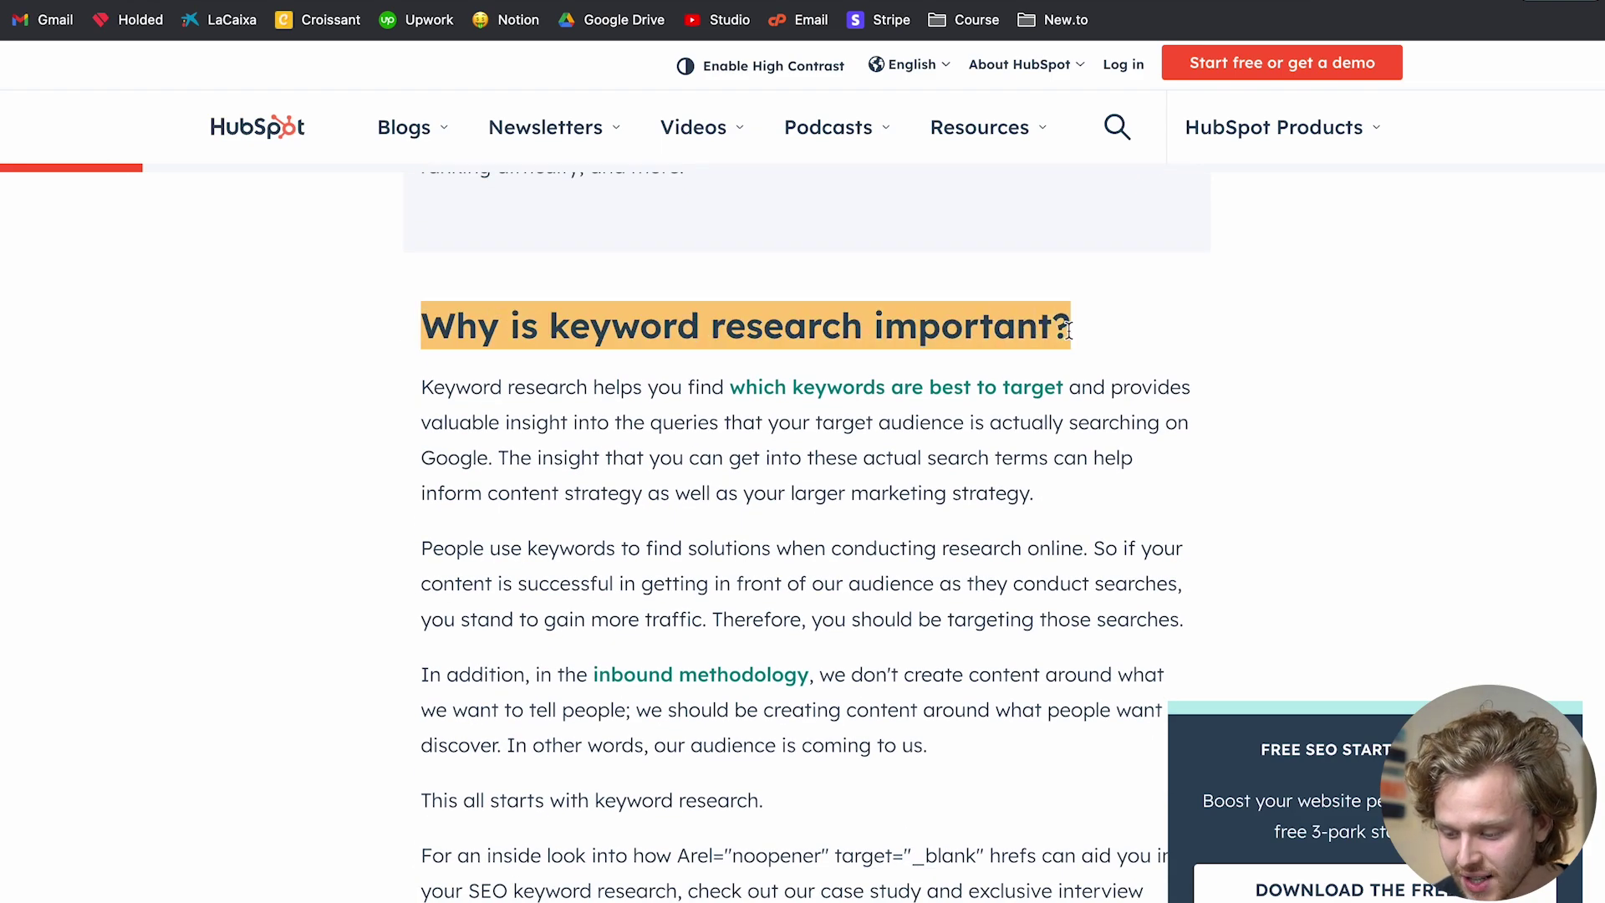
scroll(1068, 328, "down", 1)
scroll(1070, 332, "down", 3)
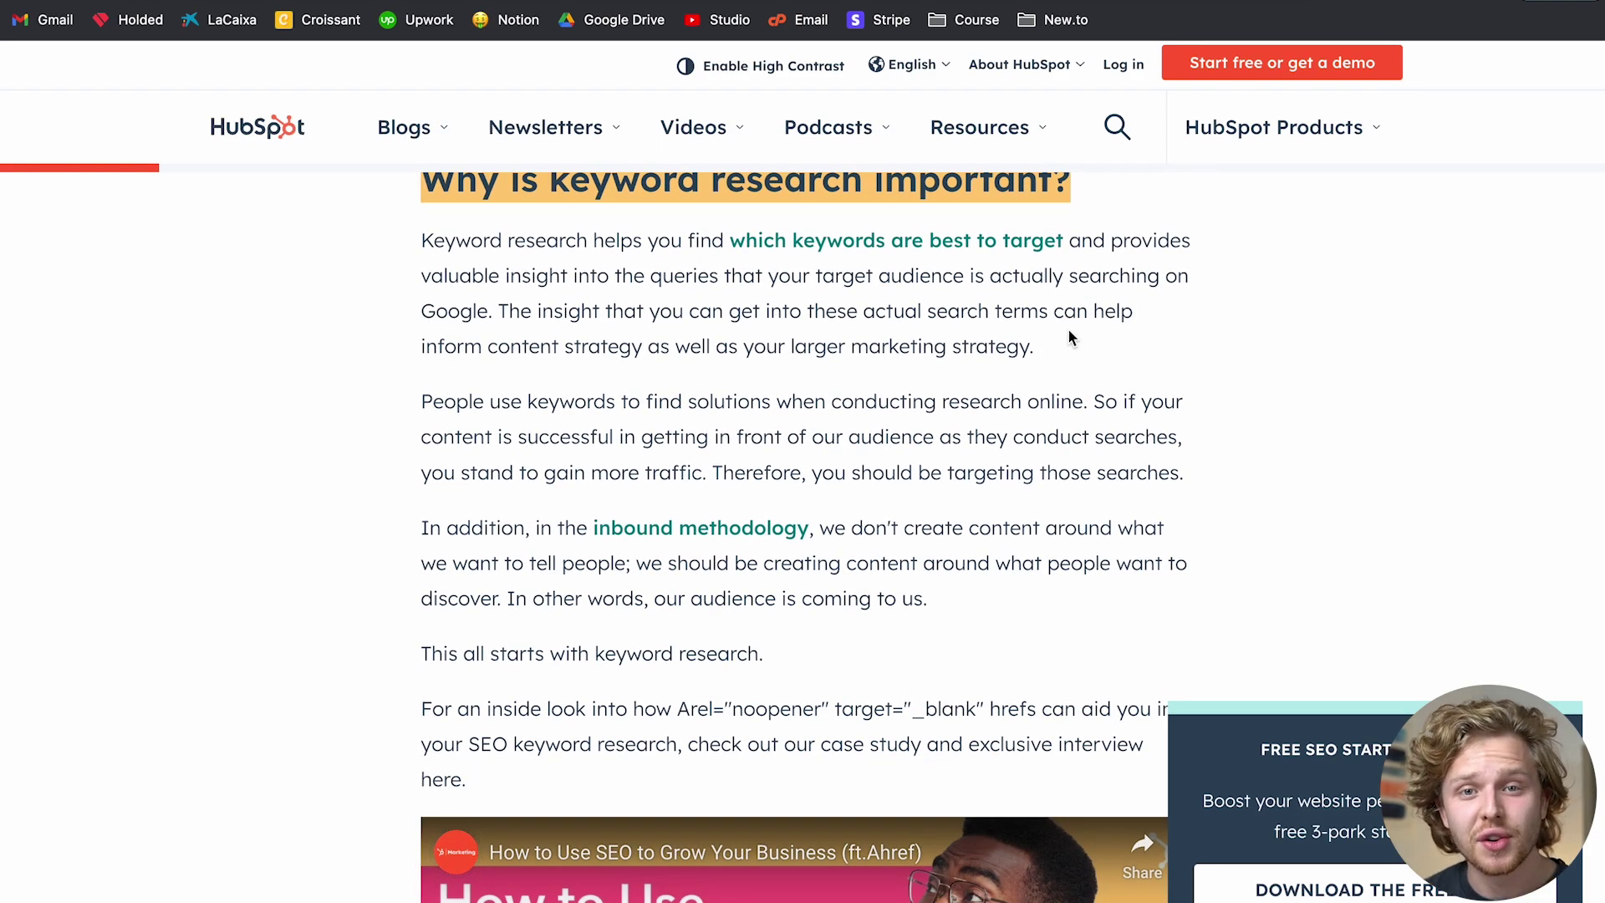
Step: Skim the article from the elements of keyword research through the section on researching keywords for an SEO strategy
scroll(1068, 331, "down", 20)
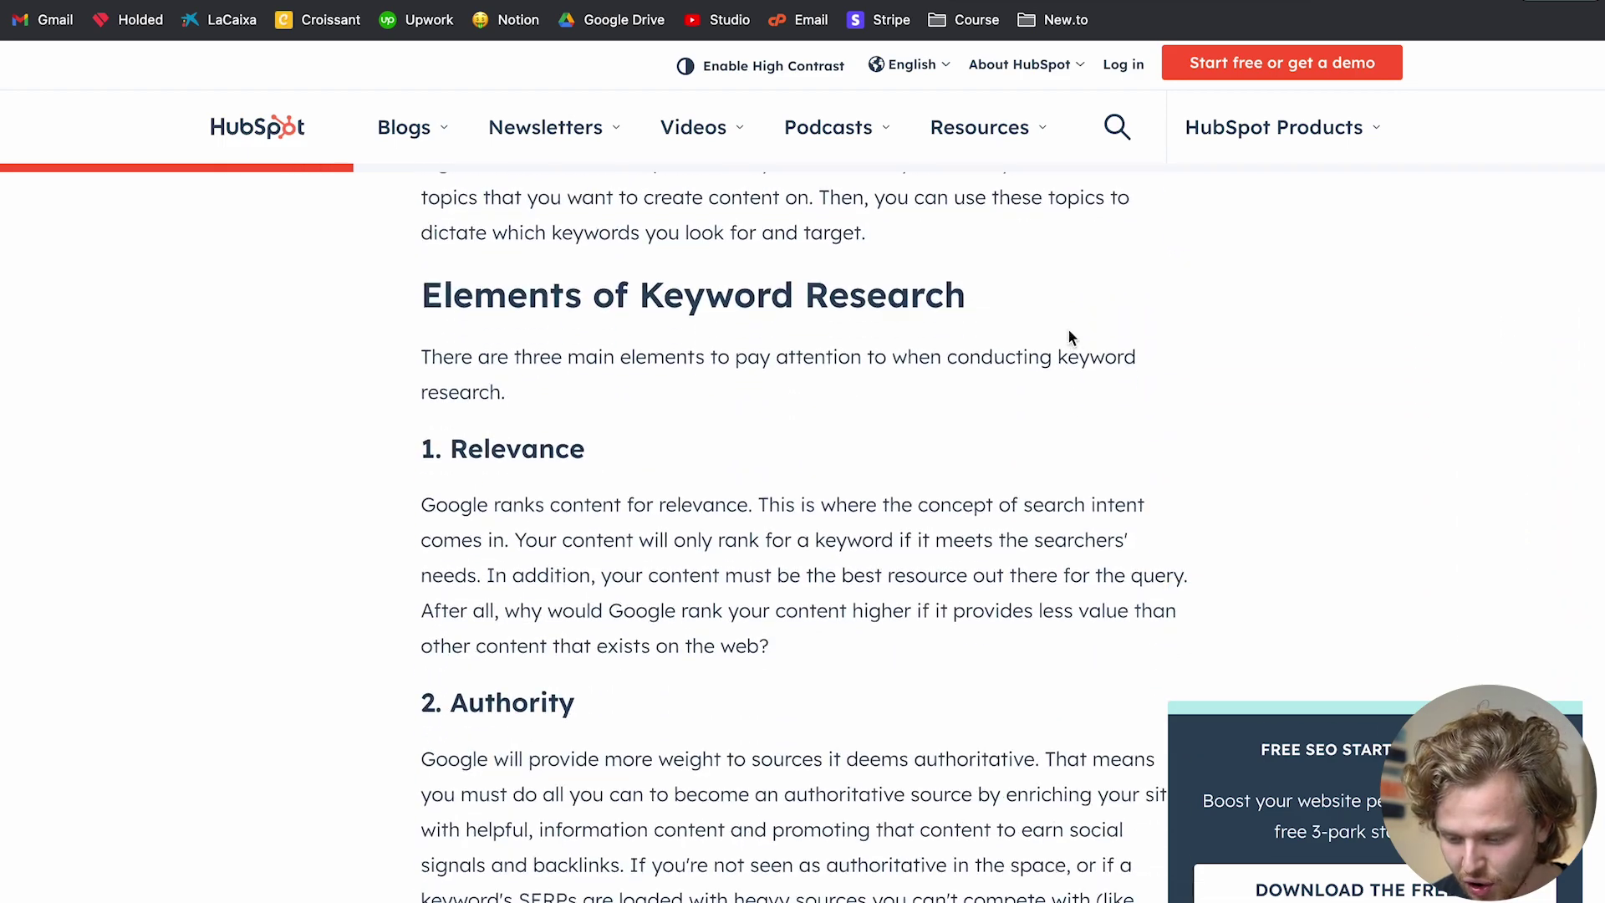
left_click_drag(422, 224, 845, 224)
left_click(978, 249)
scroll(978, 249, "down", 10)
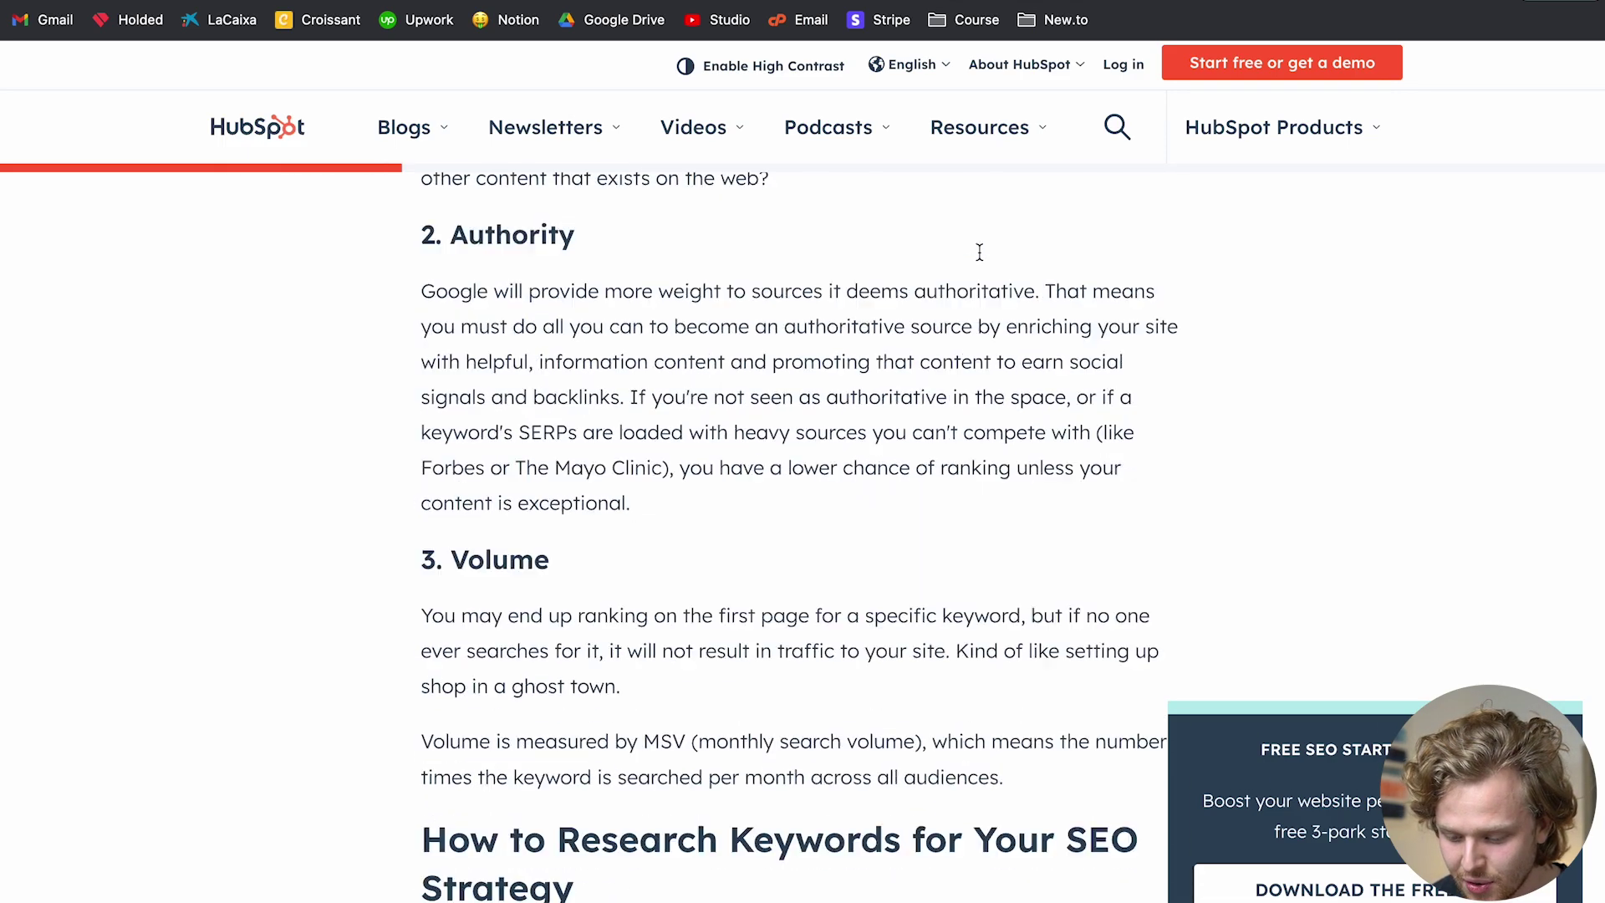
left_click_drag(423, 289, 656, 331)
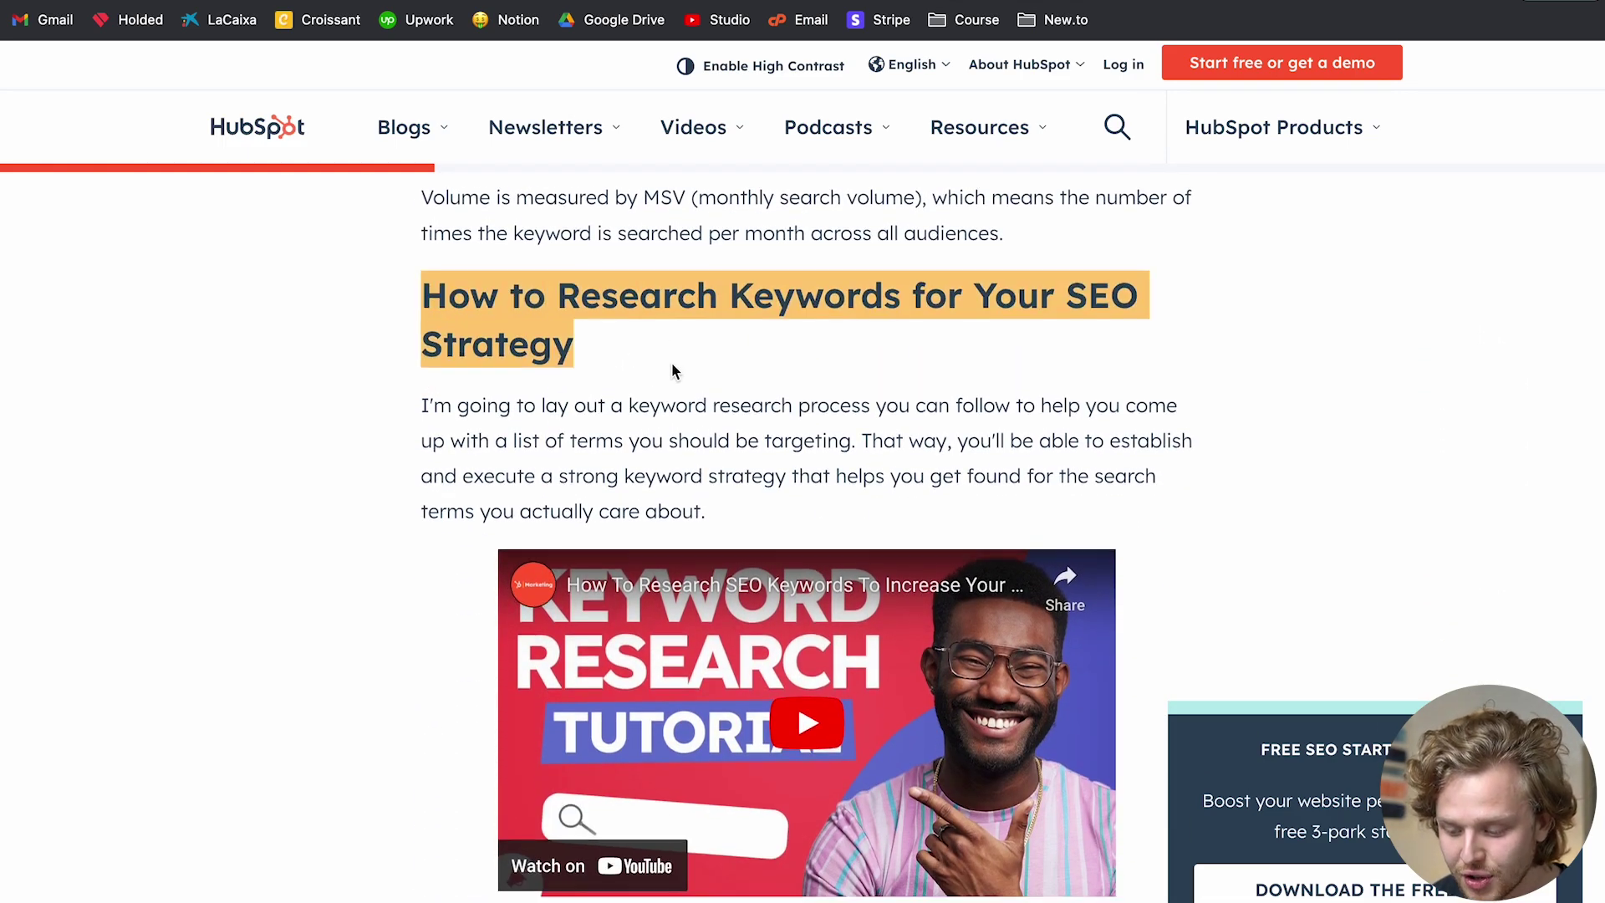
scroll(670, 363, "down", 5)
scroll(672, 363, "down", 5)
scroll(672, 364, "up", 2)
scroll(672, 364, "down", 10)
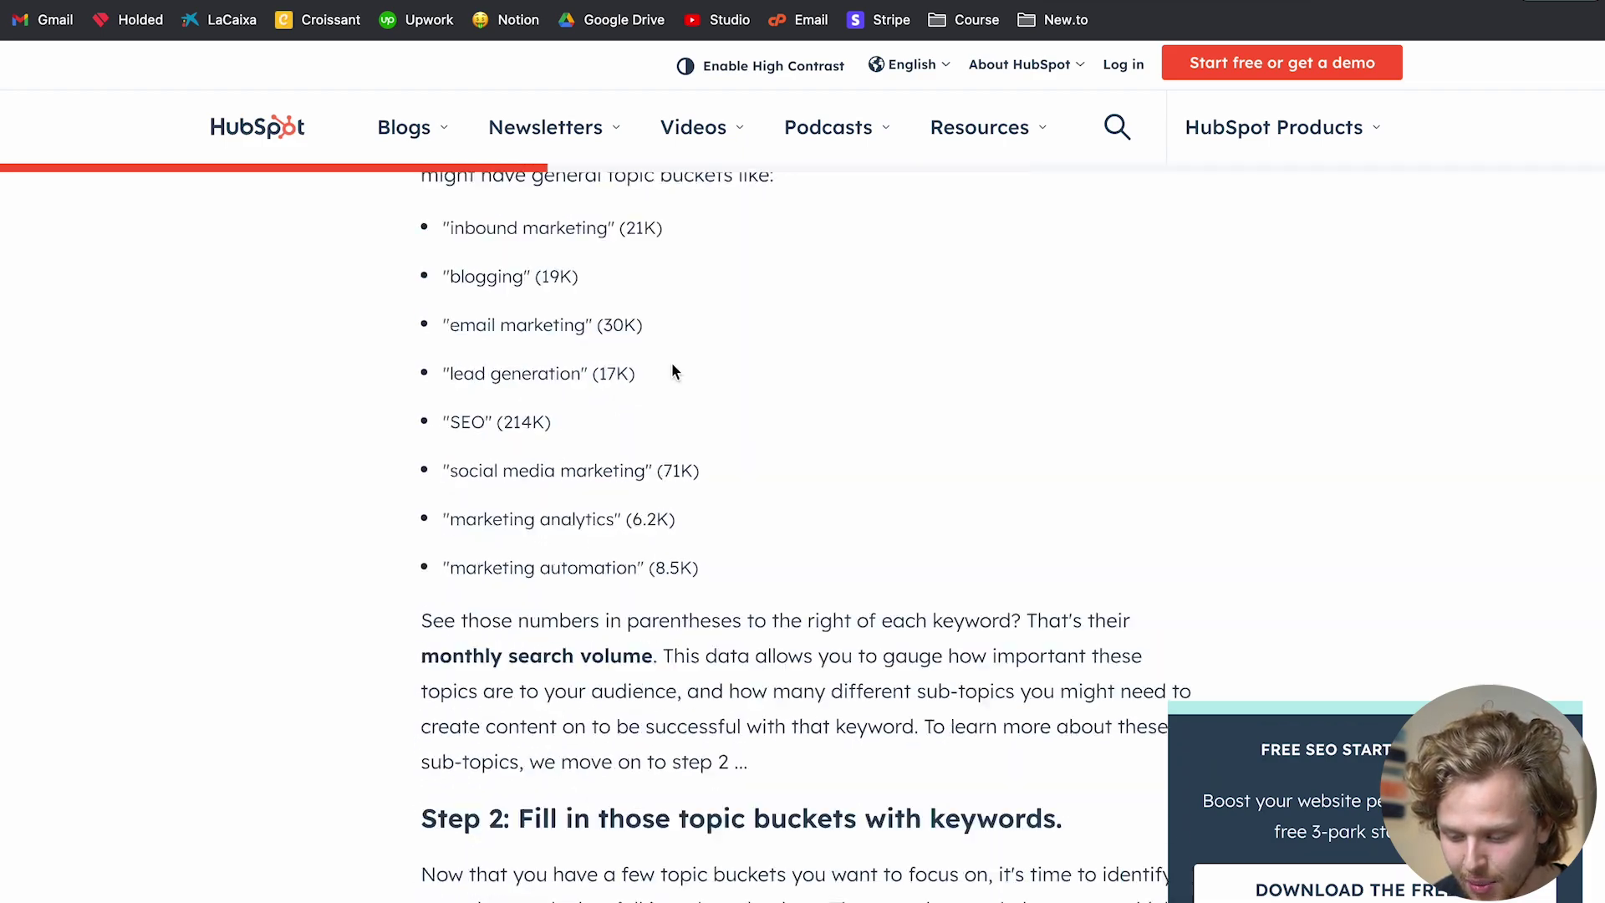
scroll(672, 370, "down", 5)
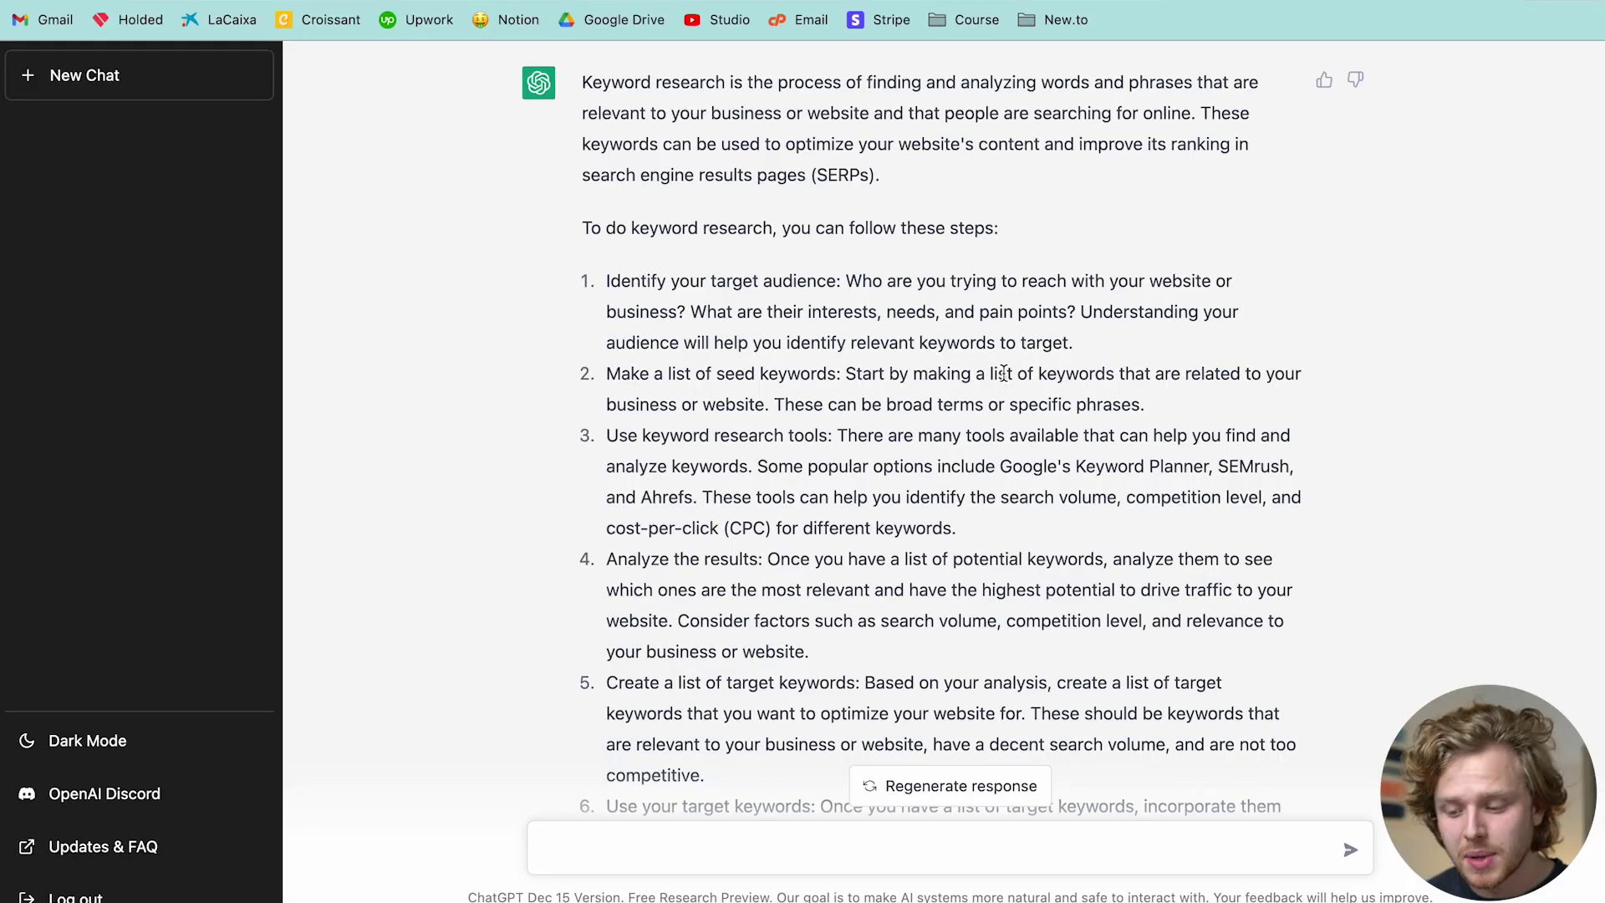
Step: Review ChatGPT's keyword research steps and ask the follow-up "whats the best way of doing it for free?" in the same chat
scroll(1003, 374, "up", 2)
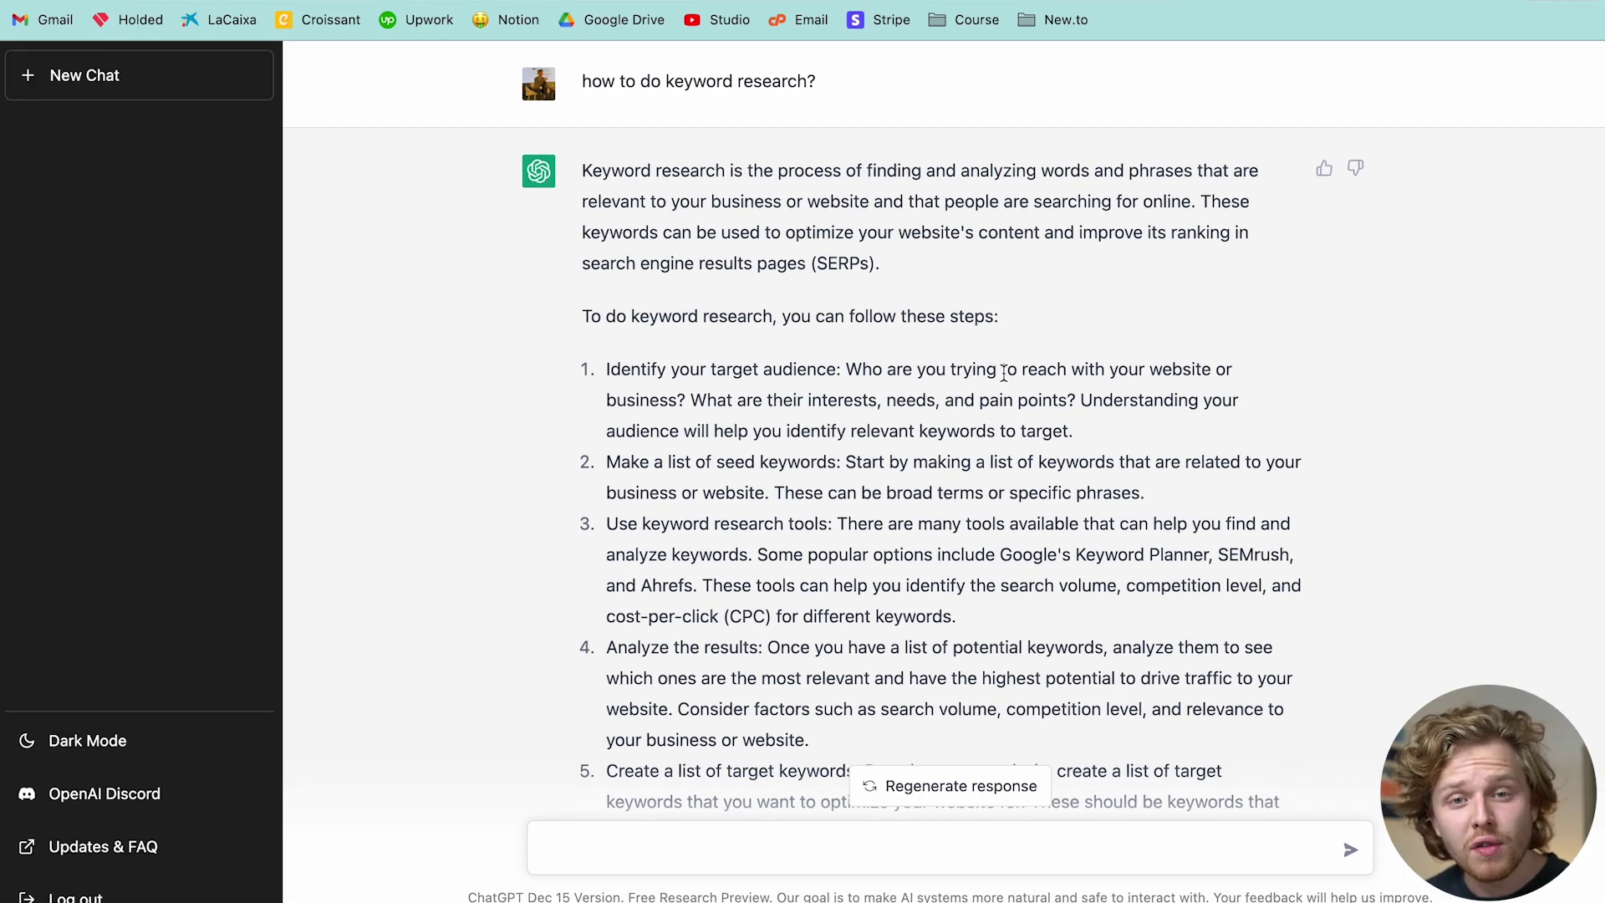
scroll(1003, 373, "down", 1)
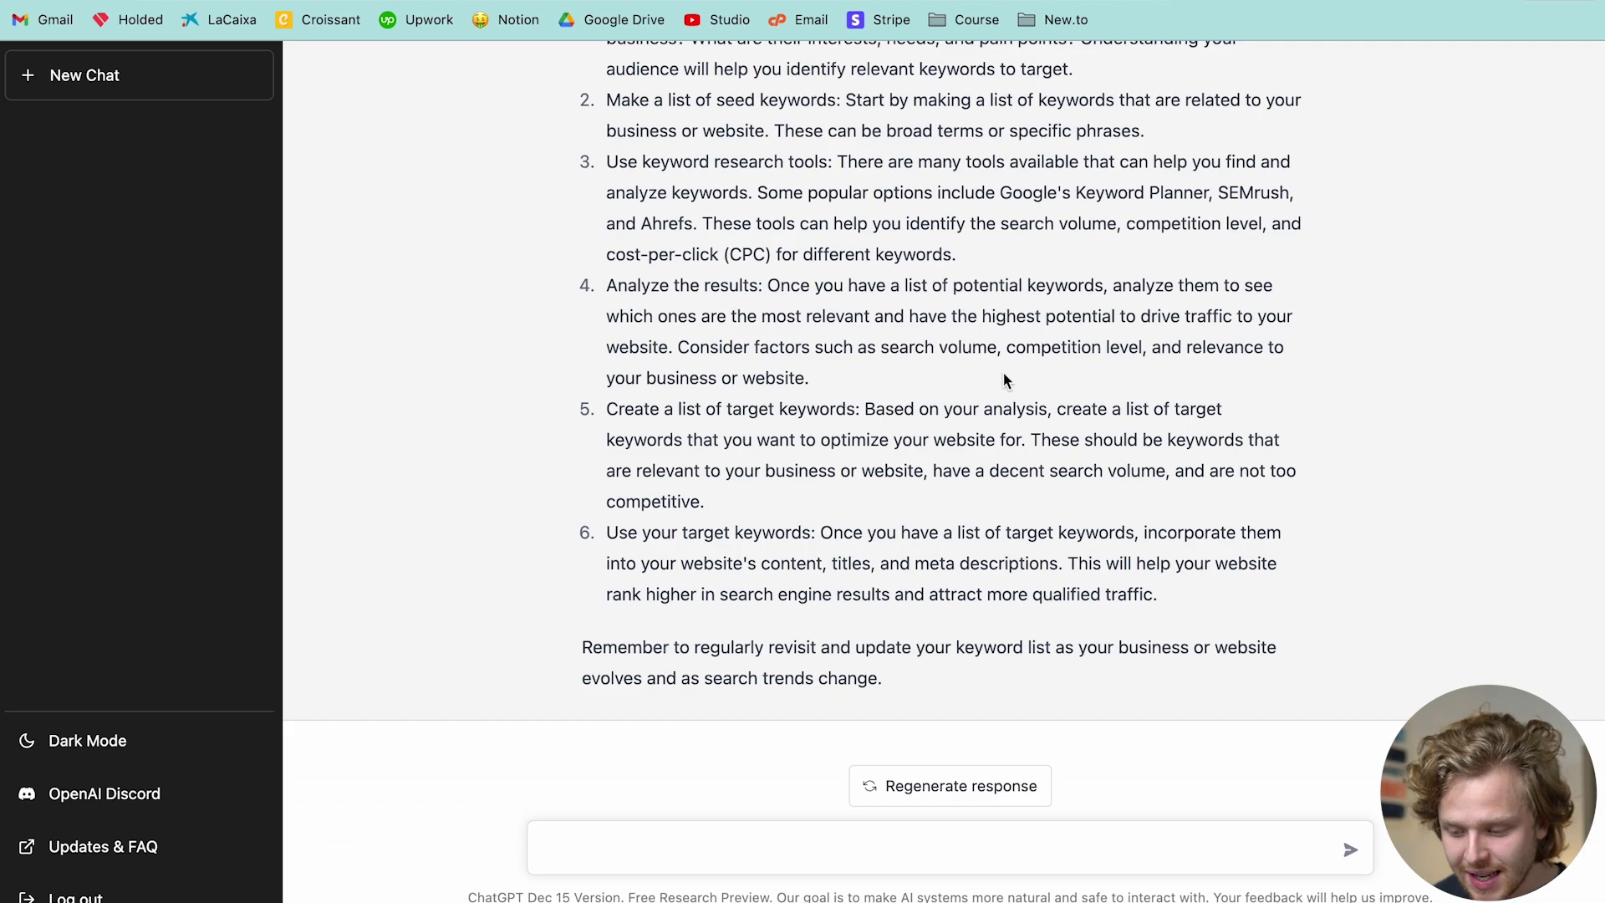
scroll(1003, 380, "up", 5)
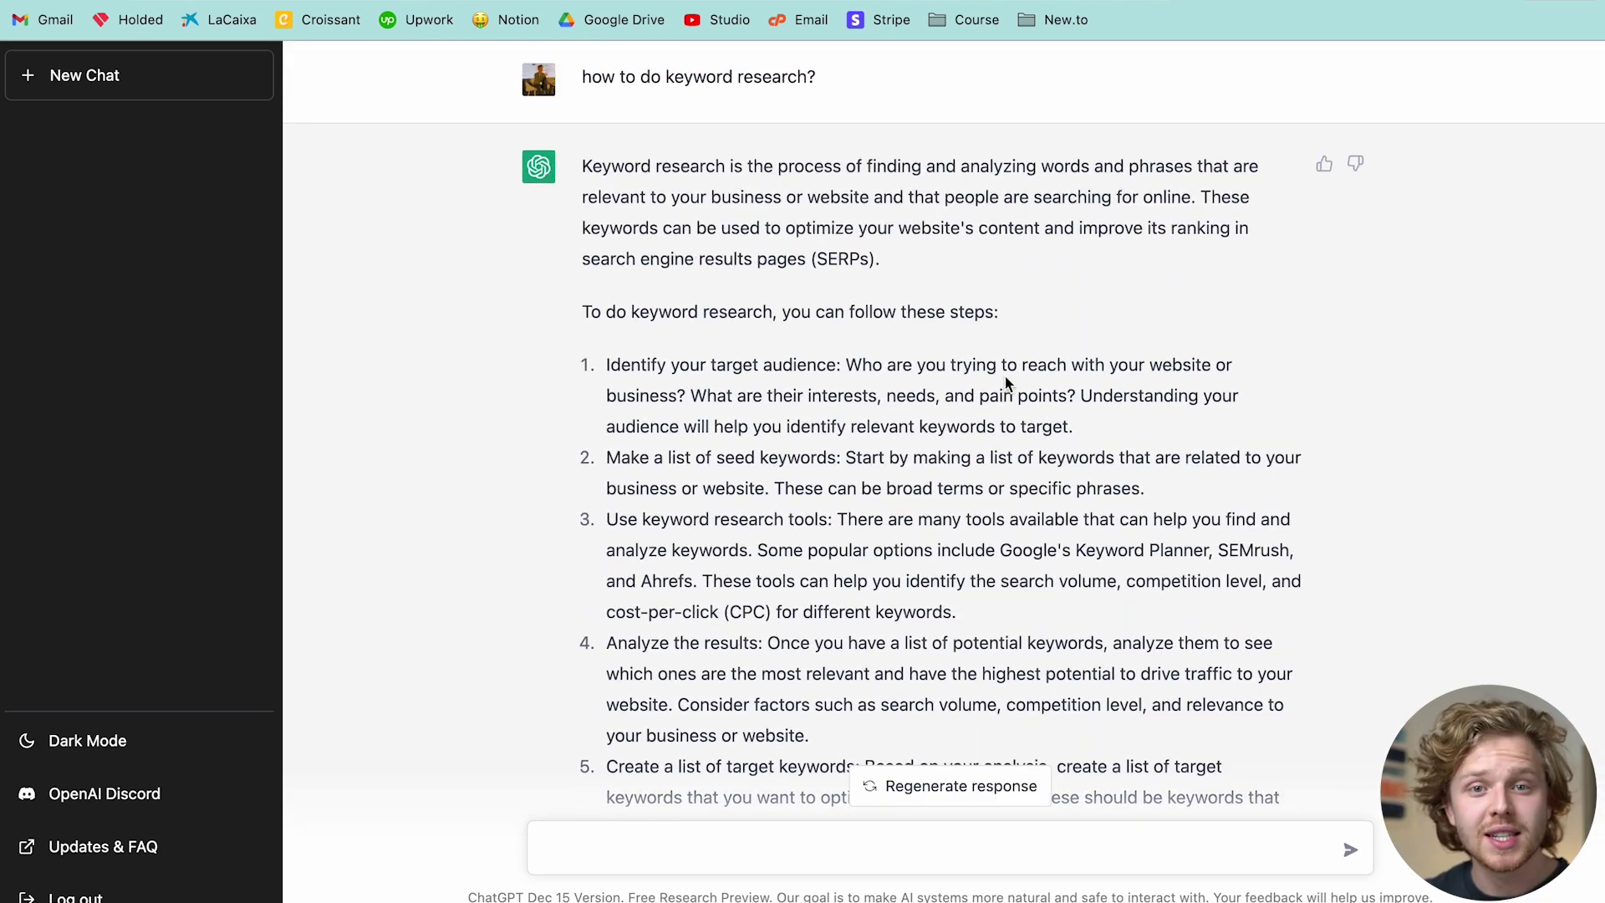
scroll(1004, 376, "down", 1)
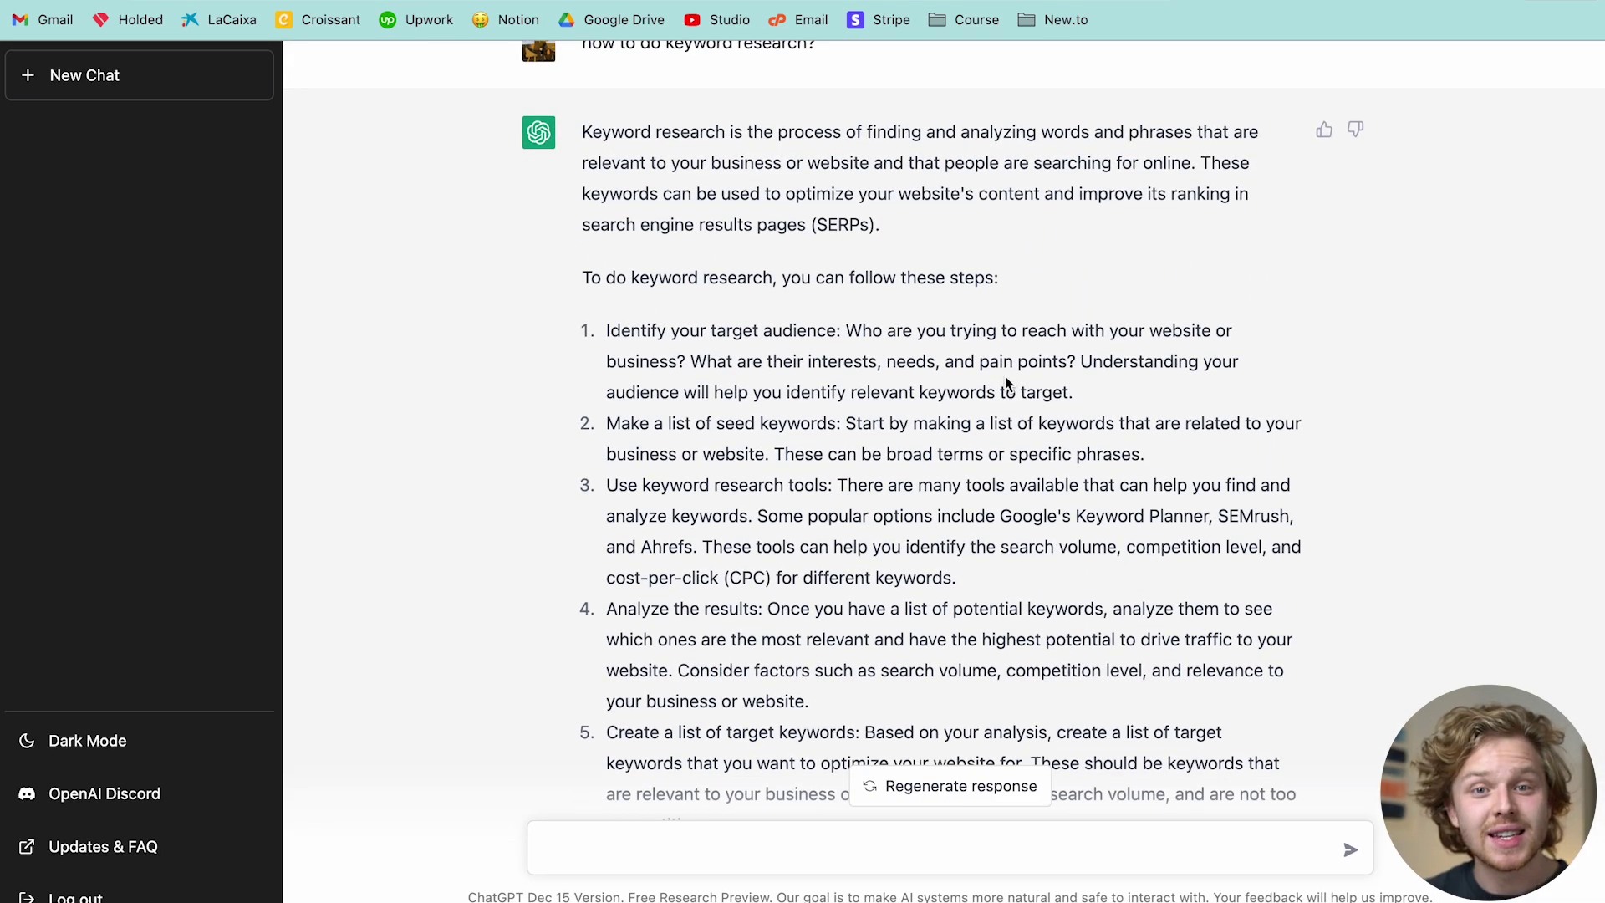
scroll(1005, 376, "down", 5)
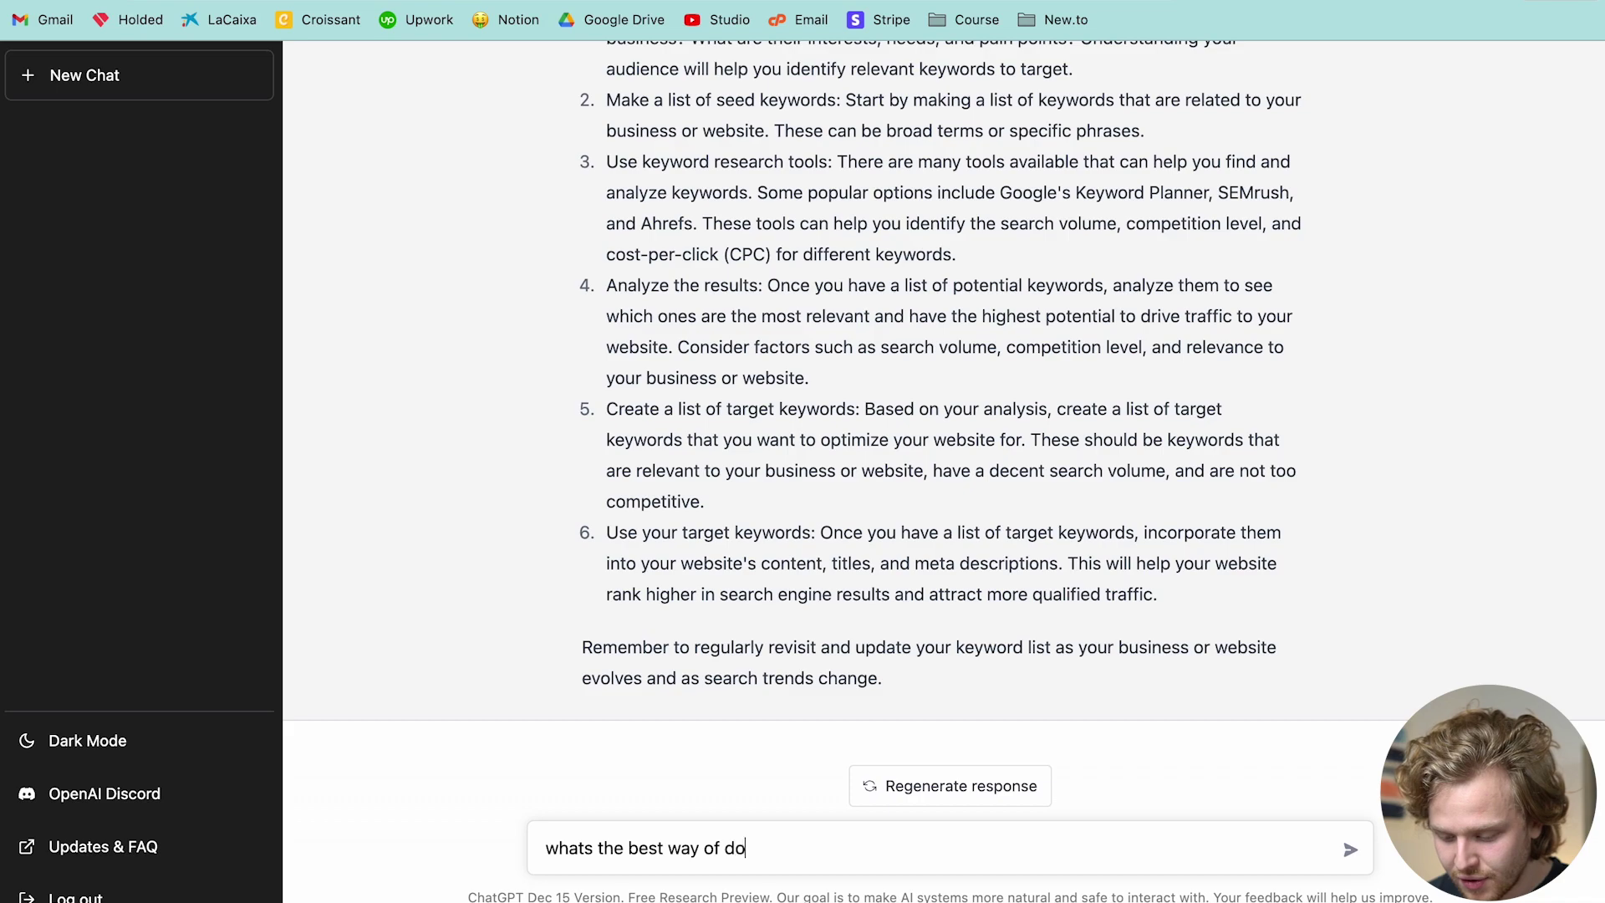
type("r free?")
key("Return")
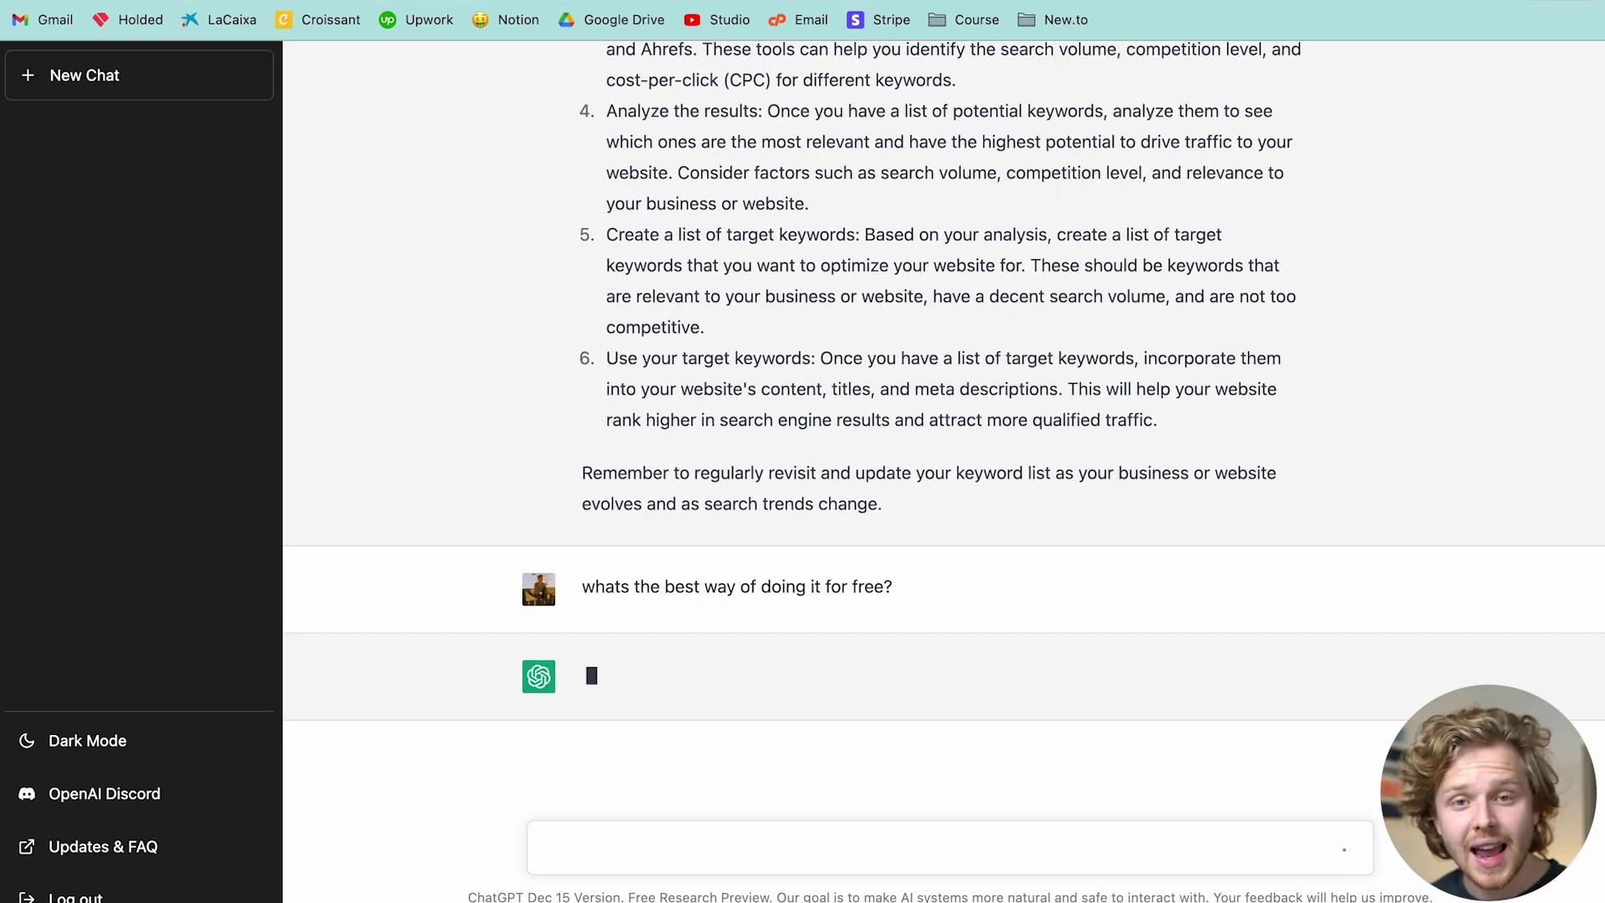
Step: Examine the reply about free keyword research tools, including the Ubersuggest entry, and compare it with the first question and answer
scroll(942, 523, "up", 8)
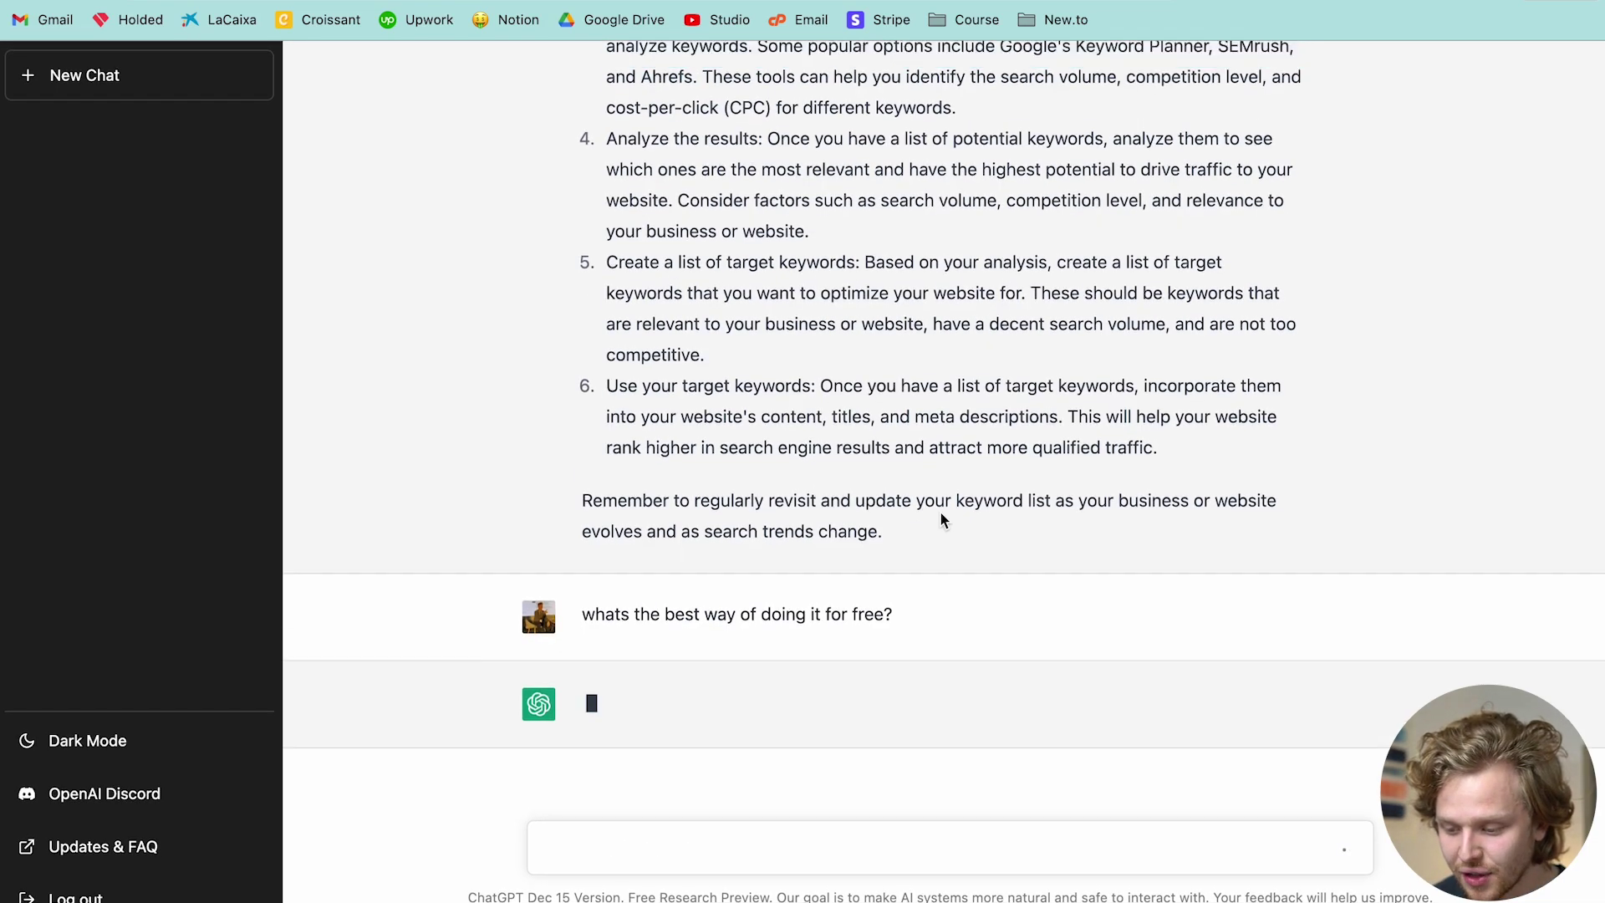
left_click_drag(817, 87, 692, 84)
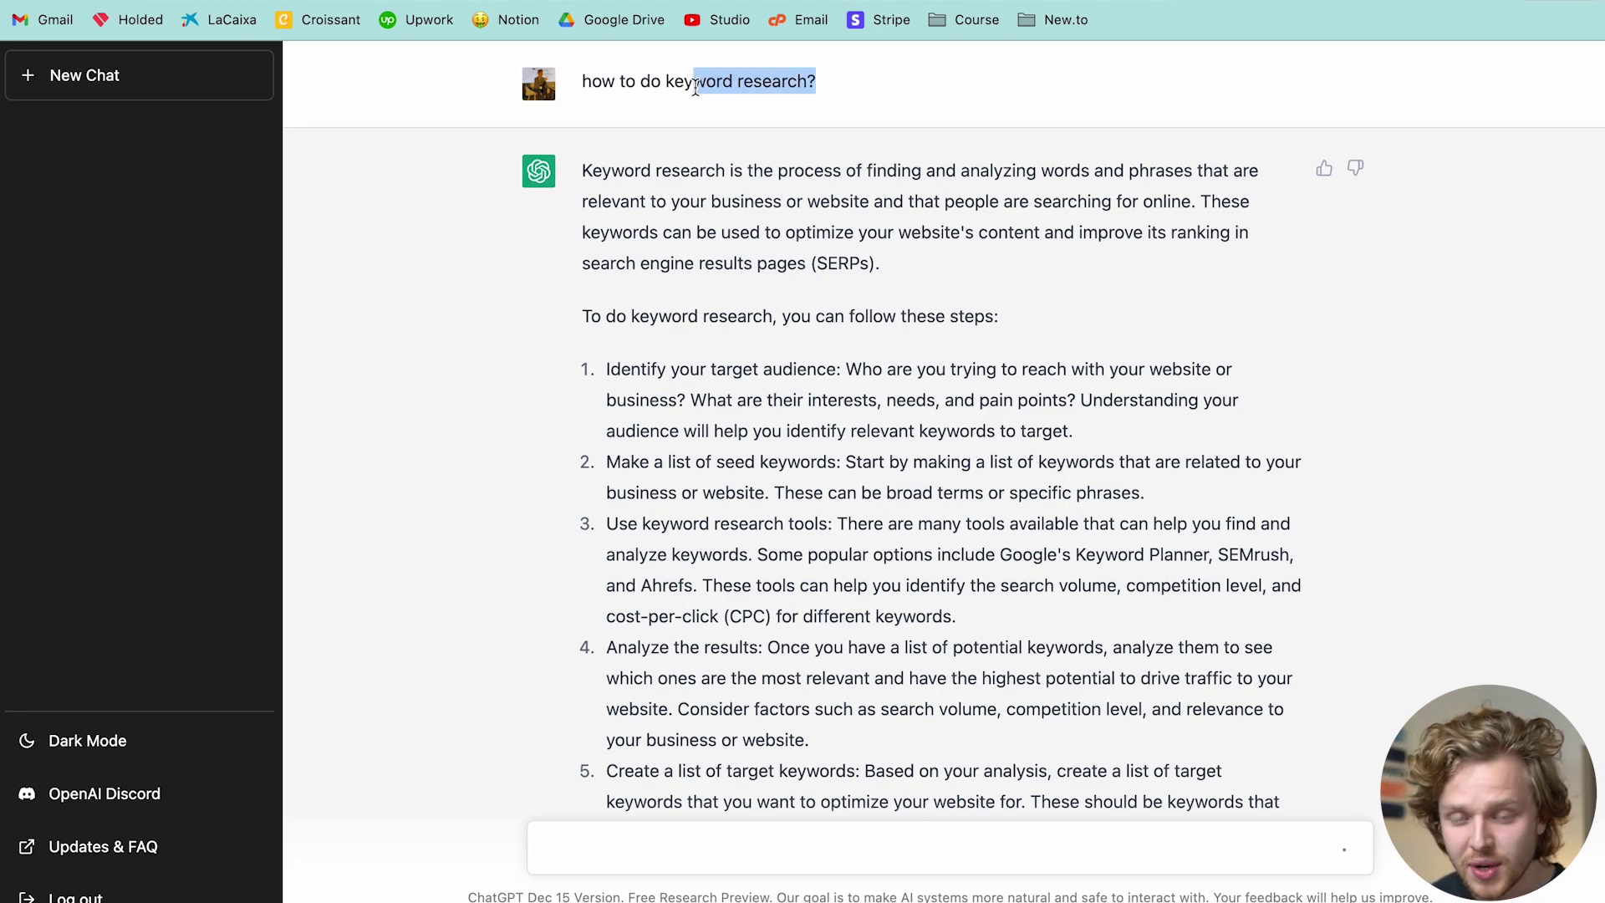
scroll(751, 348, "down", 10)
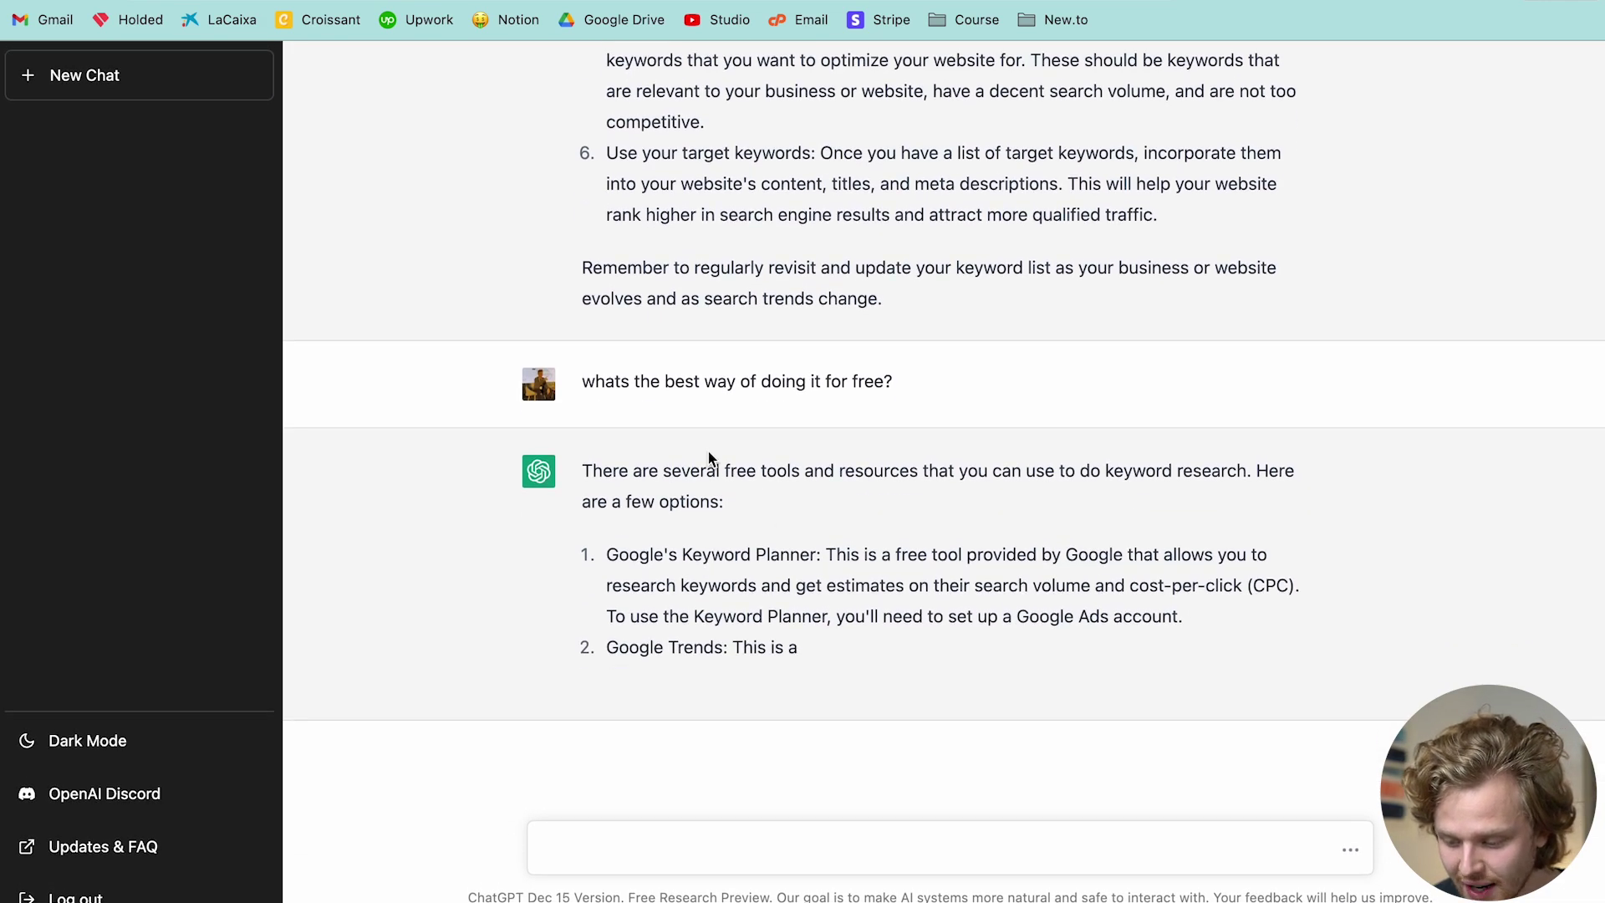
left_click_drag(720, 469, 794, 468)
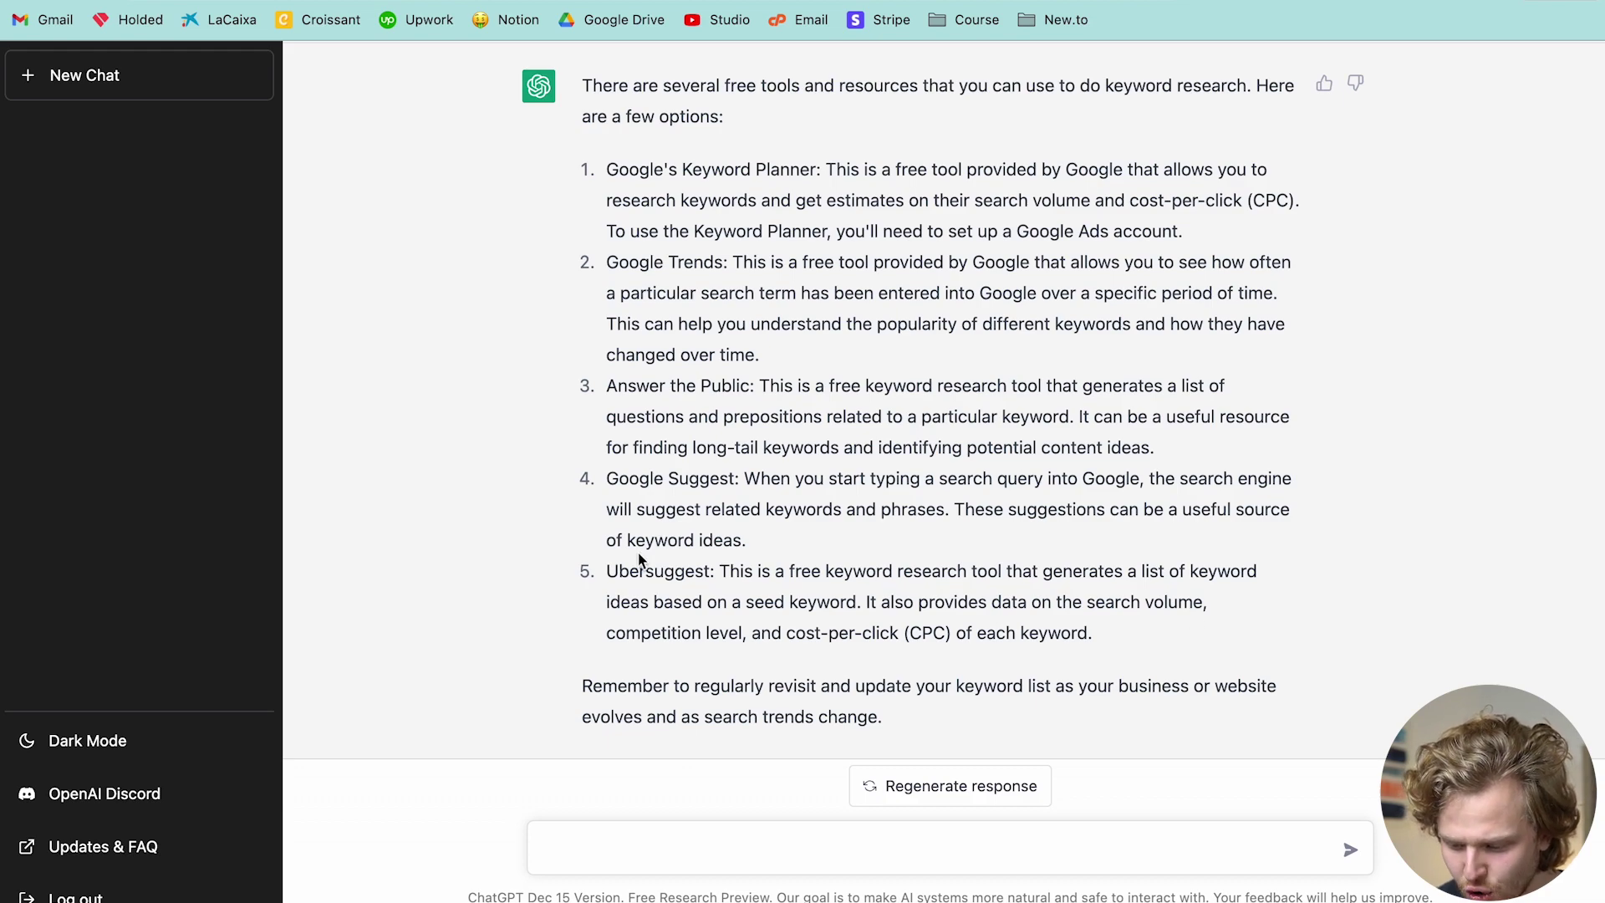
left_click_drag(608, 571, 713, 572)
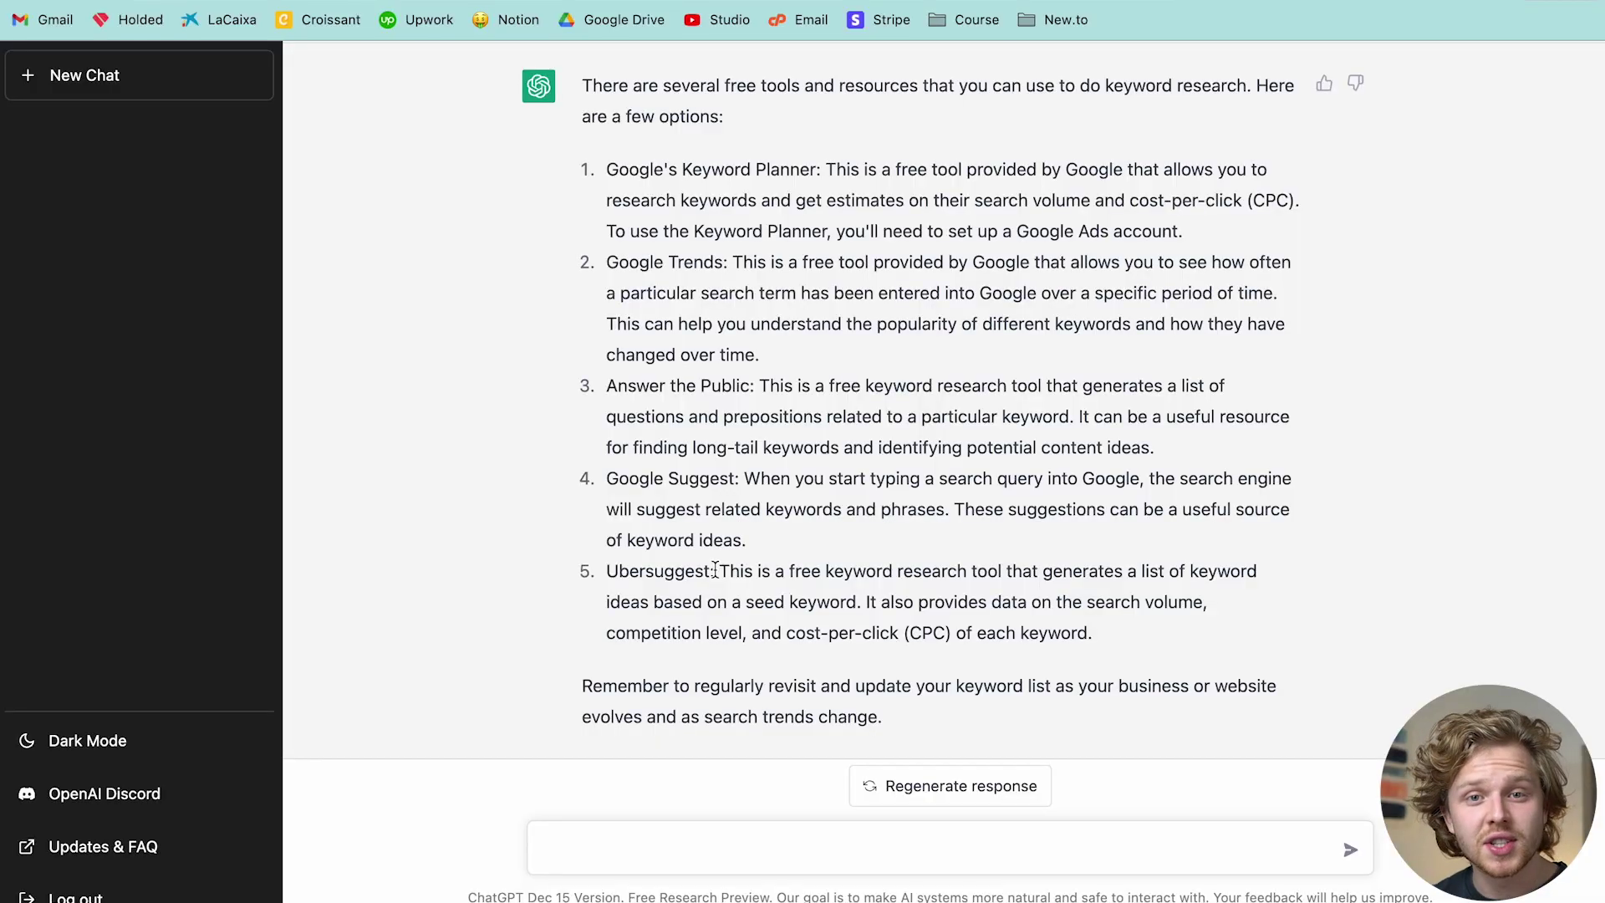
scroll(715, 569, "up", 3)
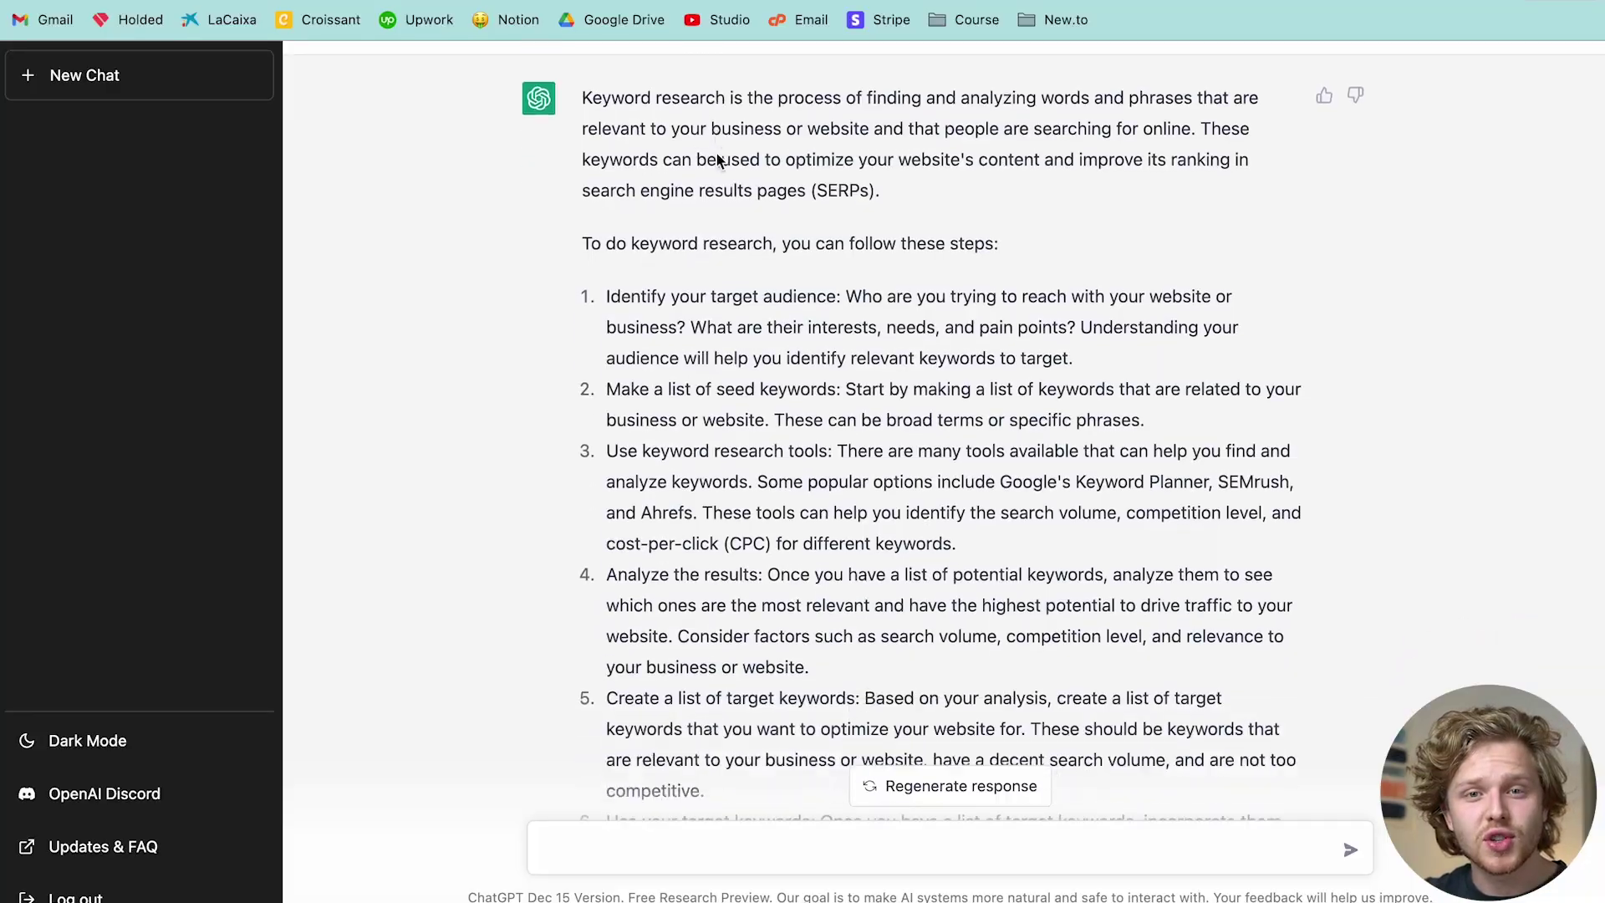
scroll(718, 158, "down", 2)
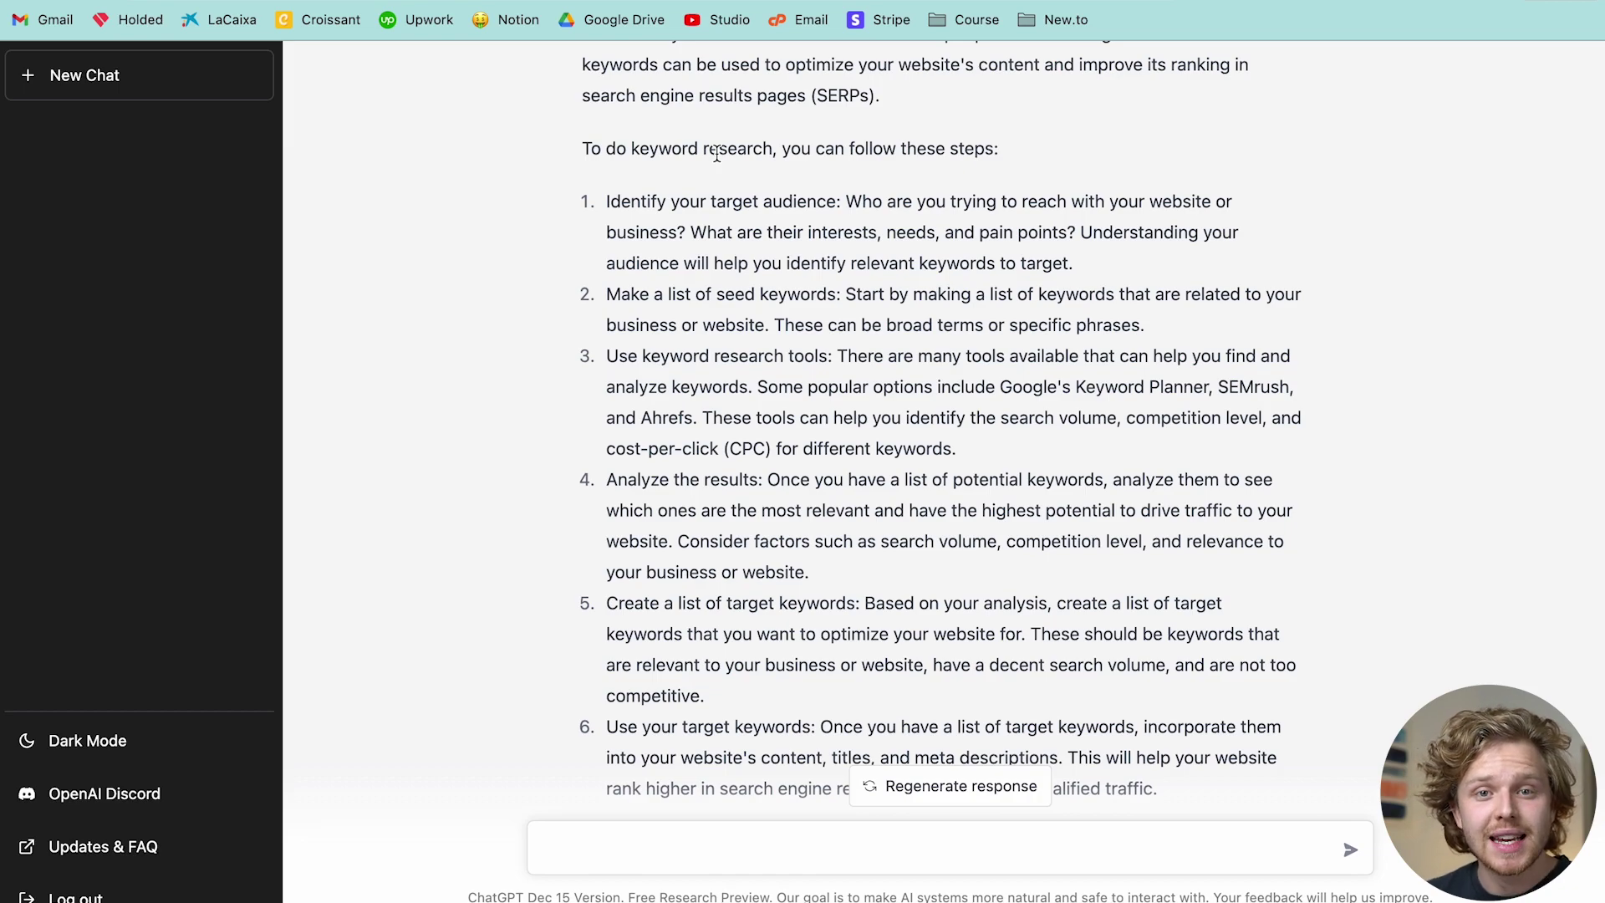
scroll(717, 168, "down", 12)
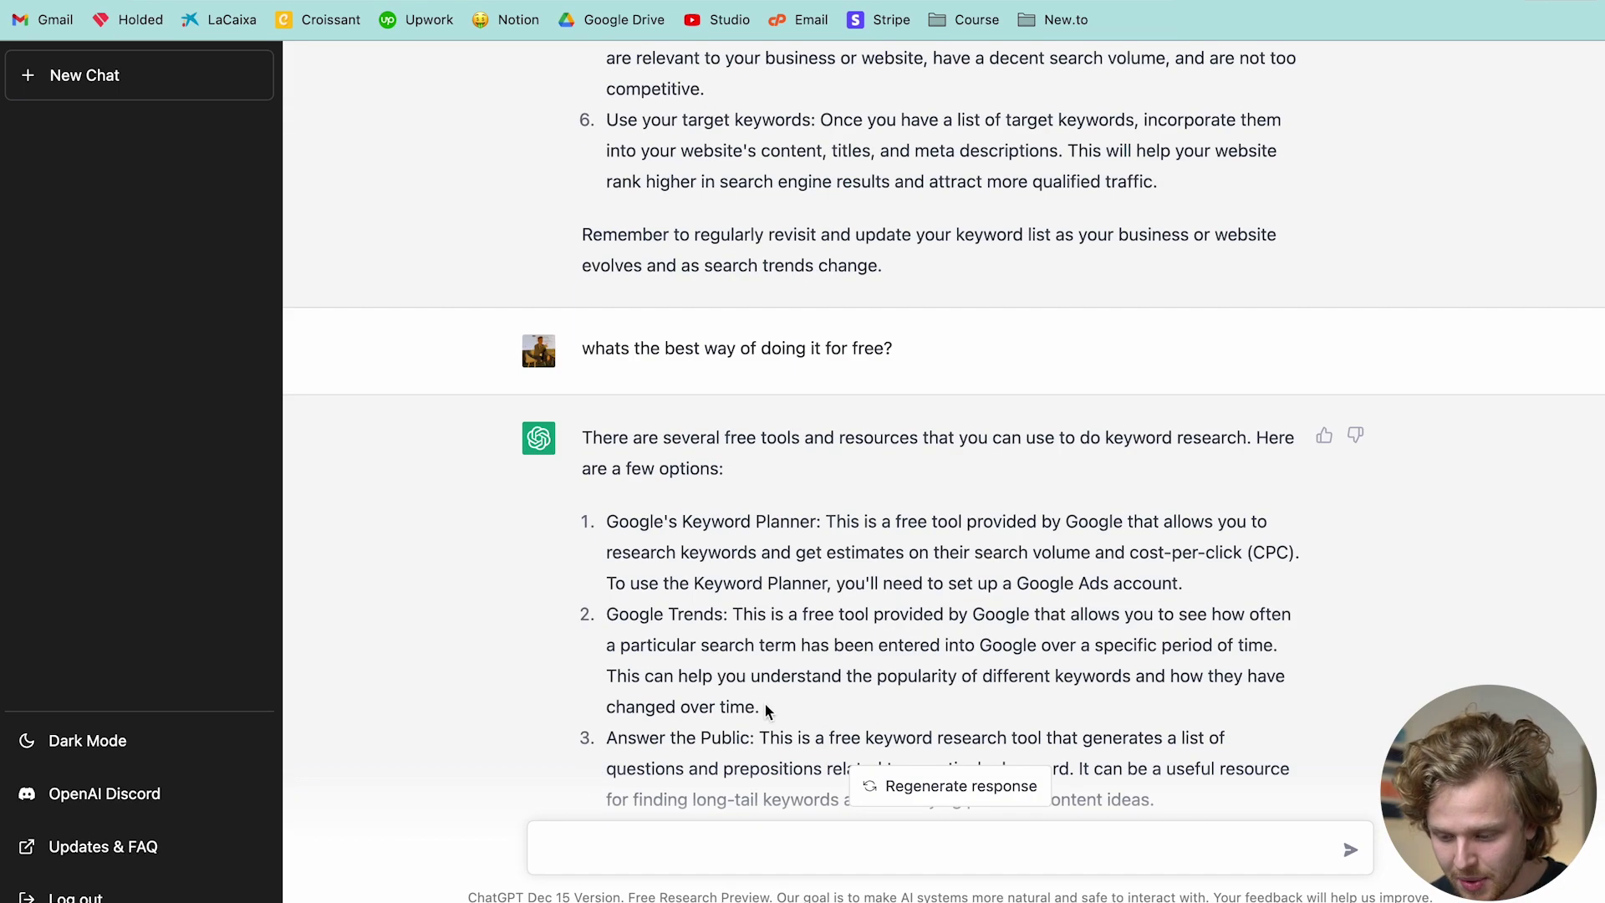
scroll(768, 708, "down", 8)
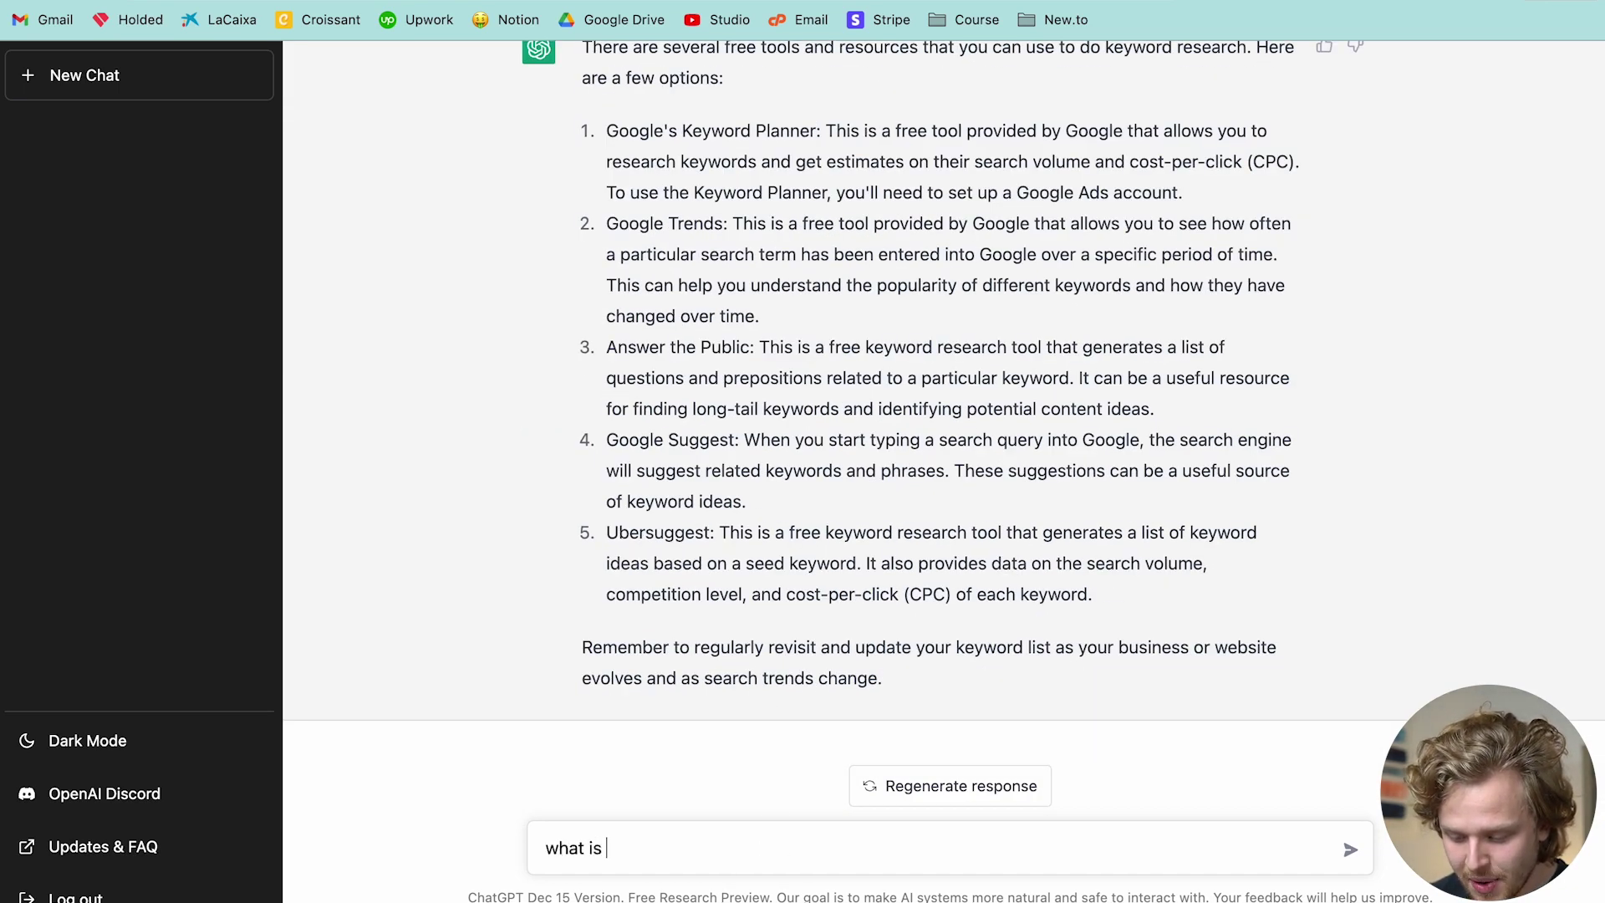
Step: Ask ChatGPT what SEO is, and ask for the "best smartphone for a student" in the same chat
key("Return")
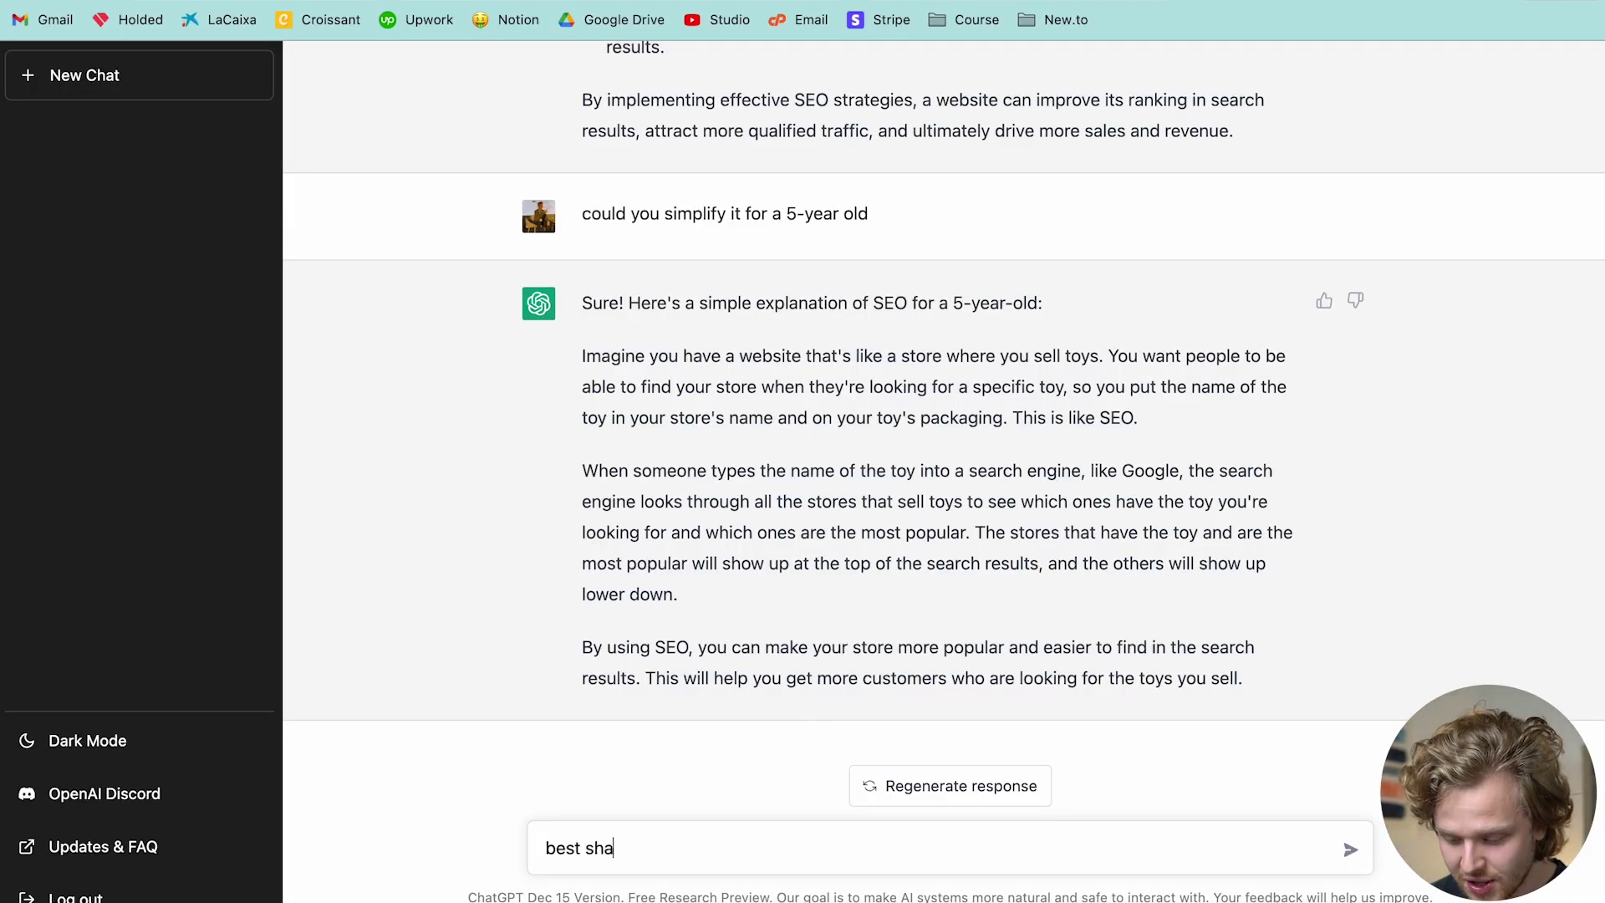
type("ent")
key("Return")
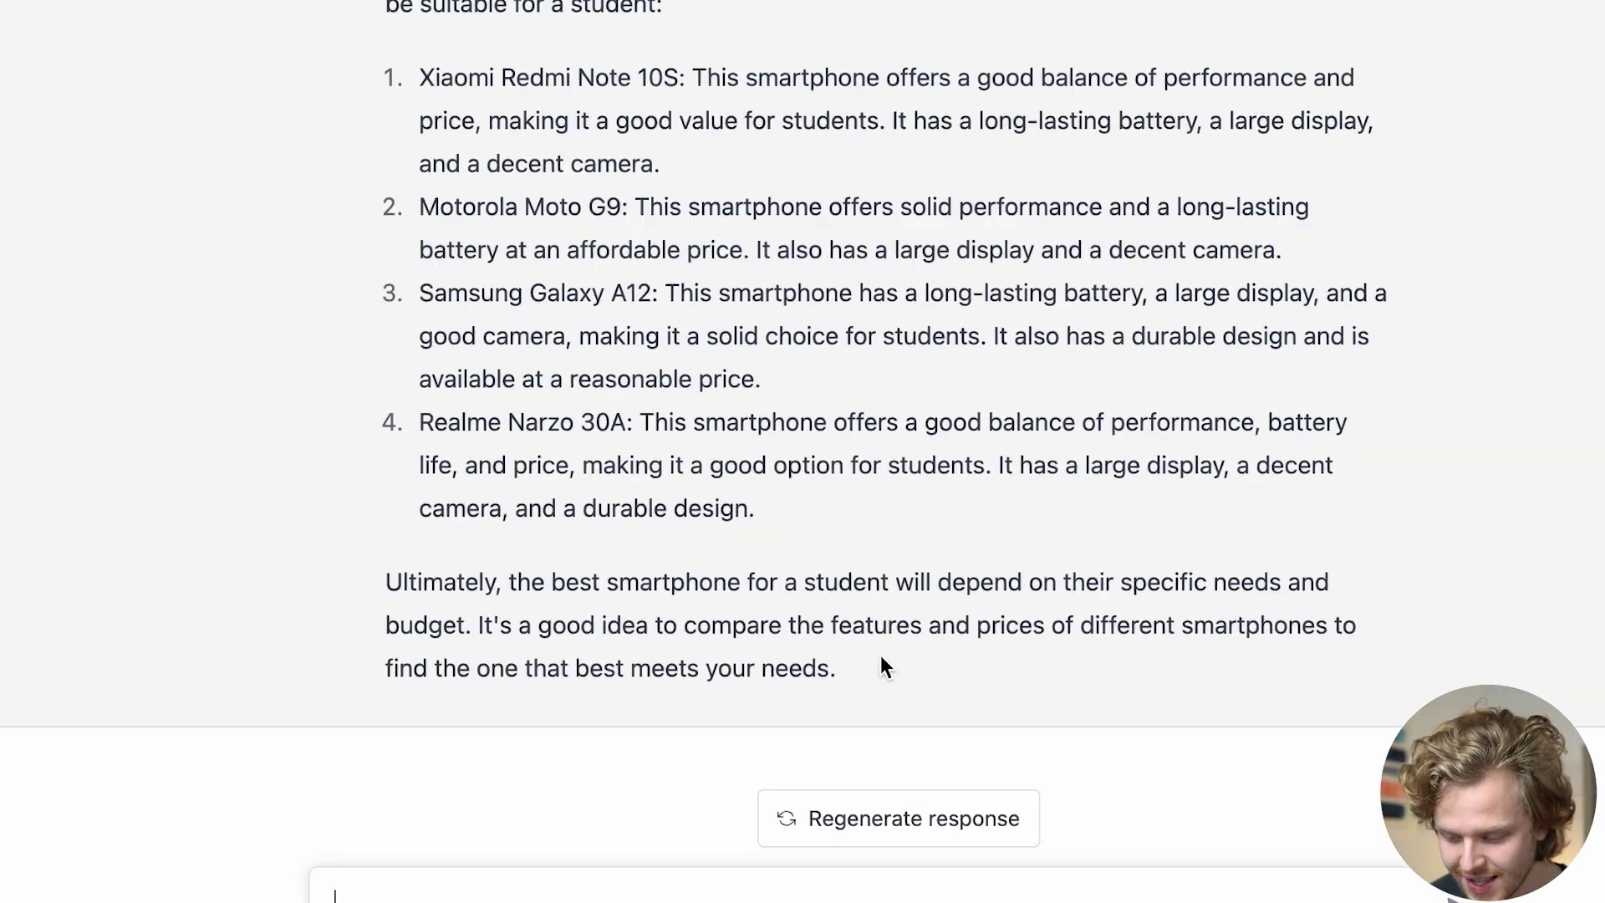
Step: Examine the smartphone reply's closing advice and its list of recommended models for students
left_click_drag(936, 675, 576, 612)
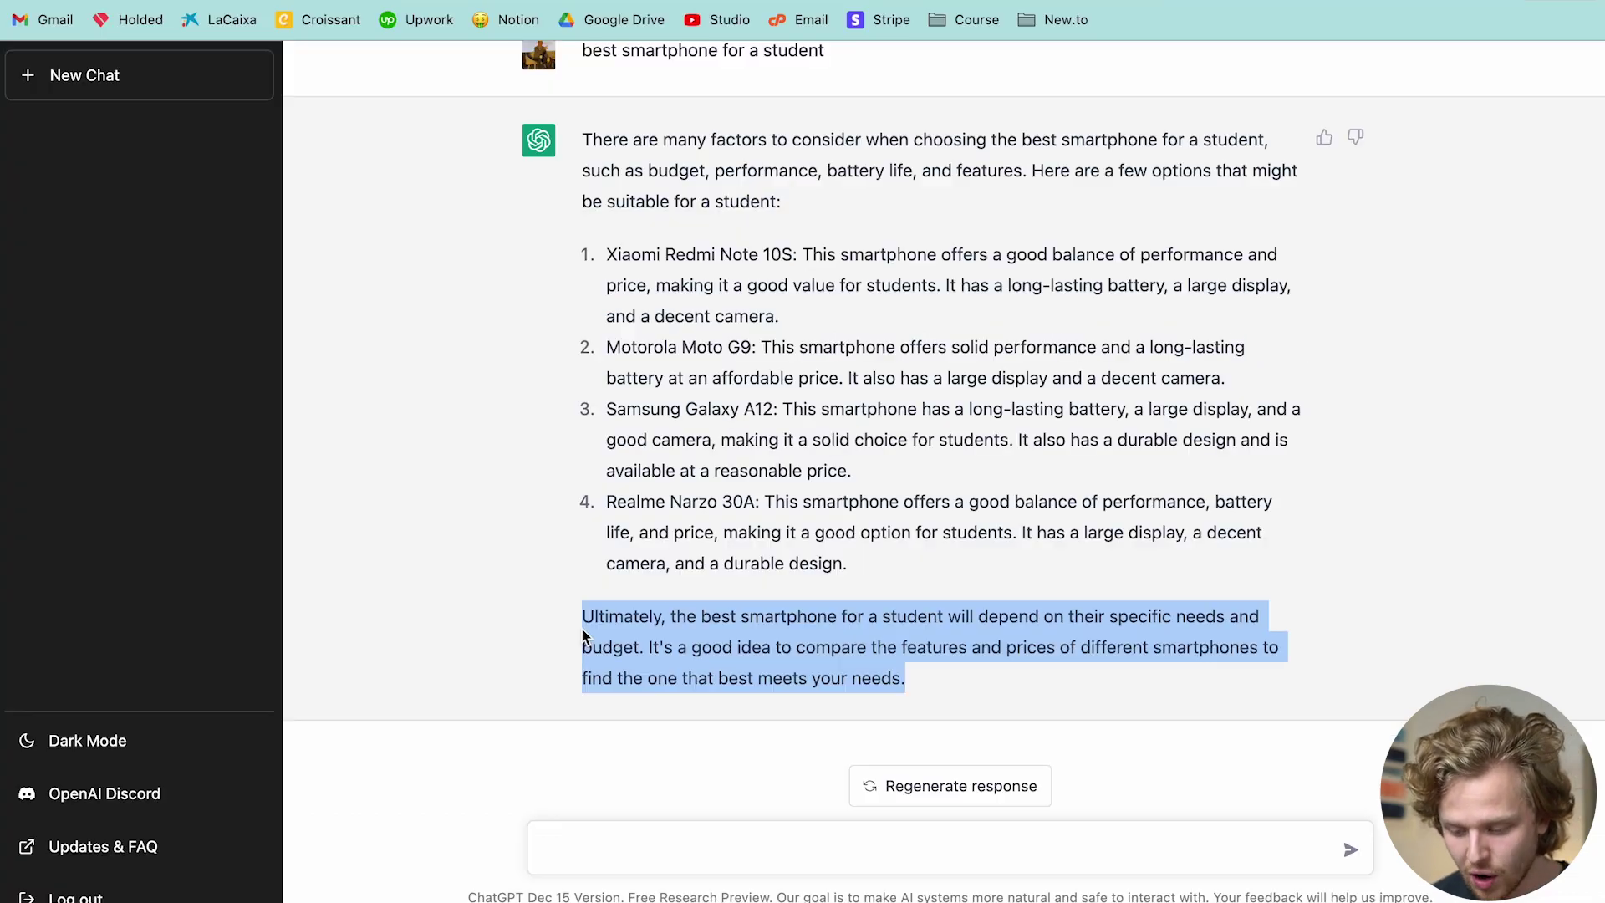
left_click(189, 571)
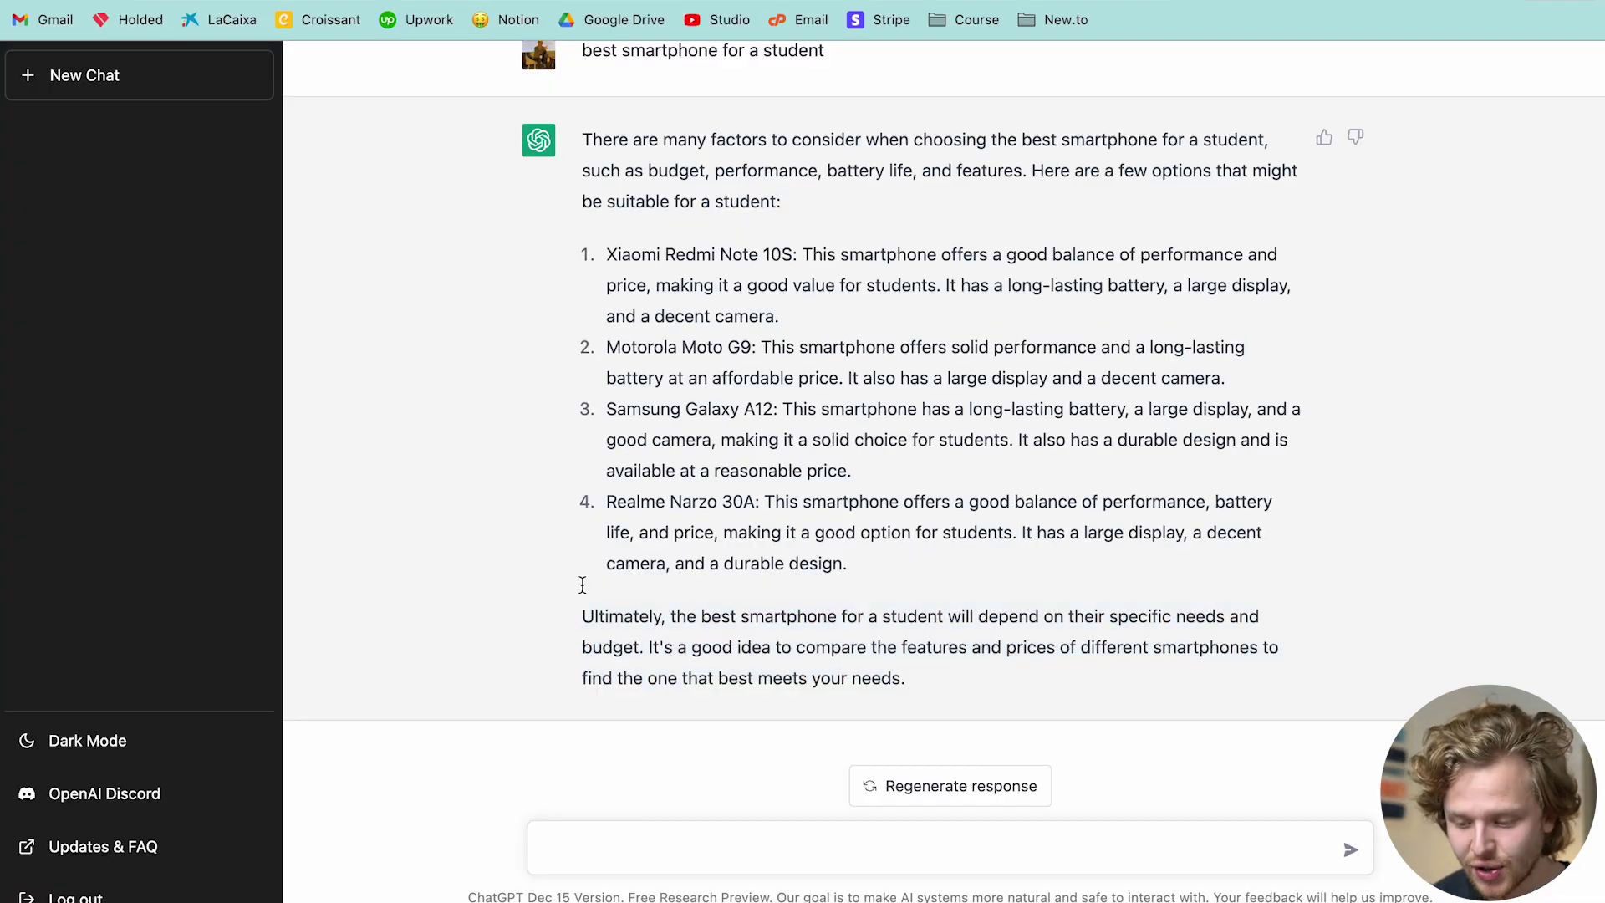
left_click_drag(608, 262, 897, 619)
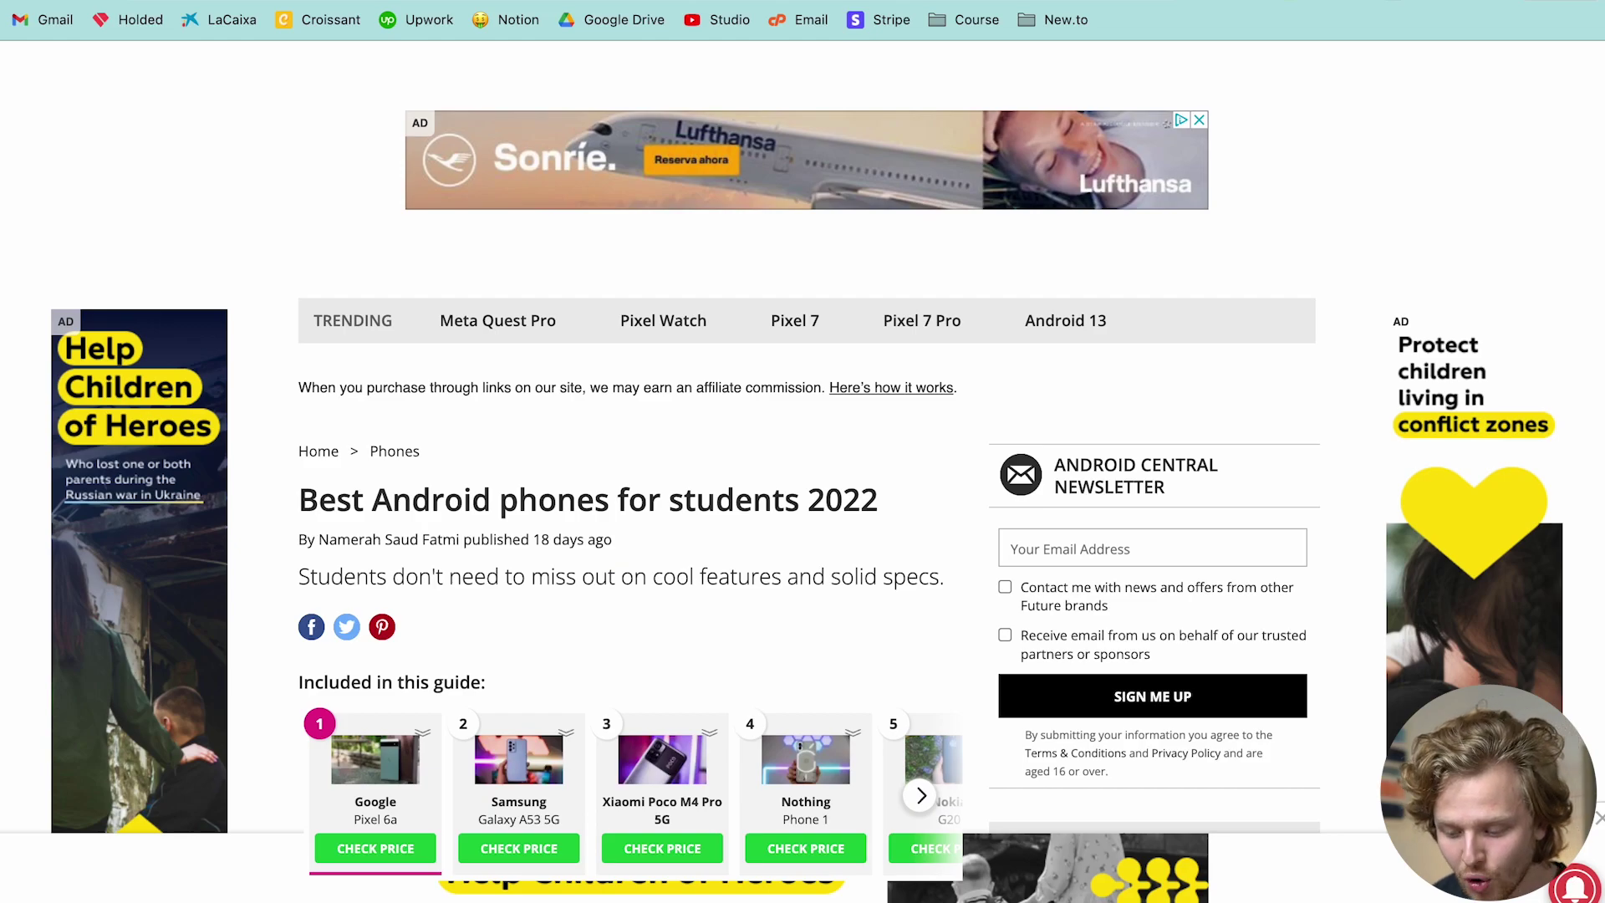
Step: Review the Google Pixel 6a entry in the Android Central student phone guide, including its reasons to buy and reasons to avoid
scroll(492, 366, "down", 15)
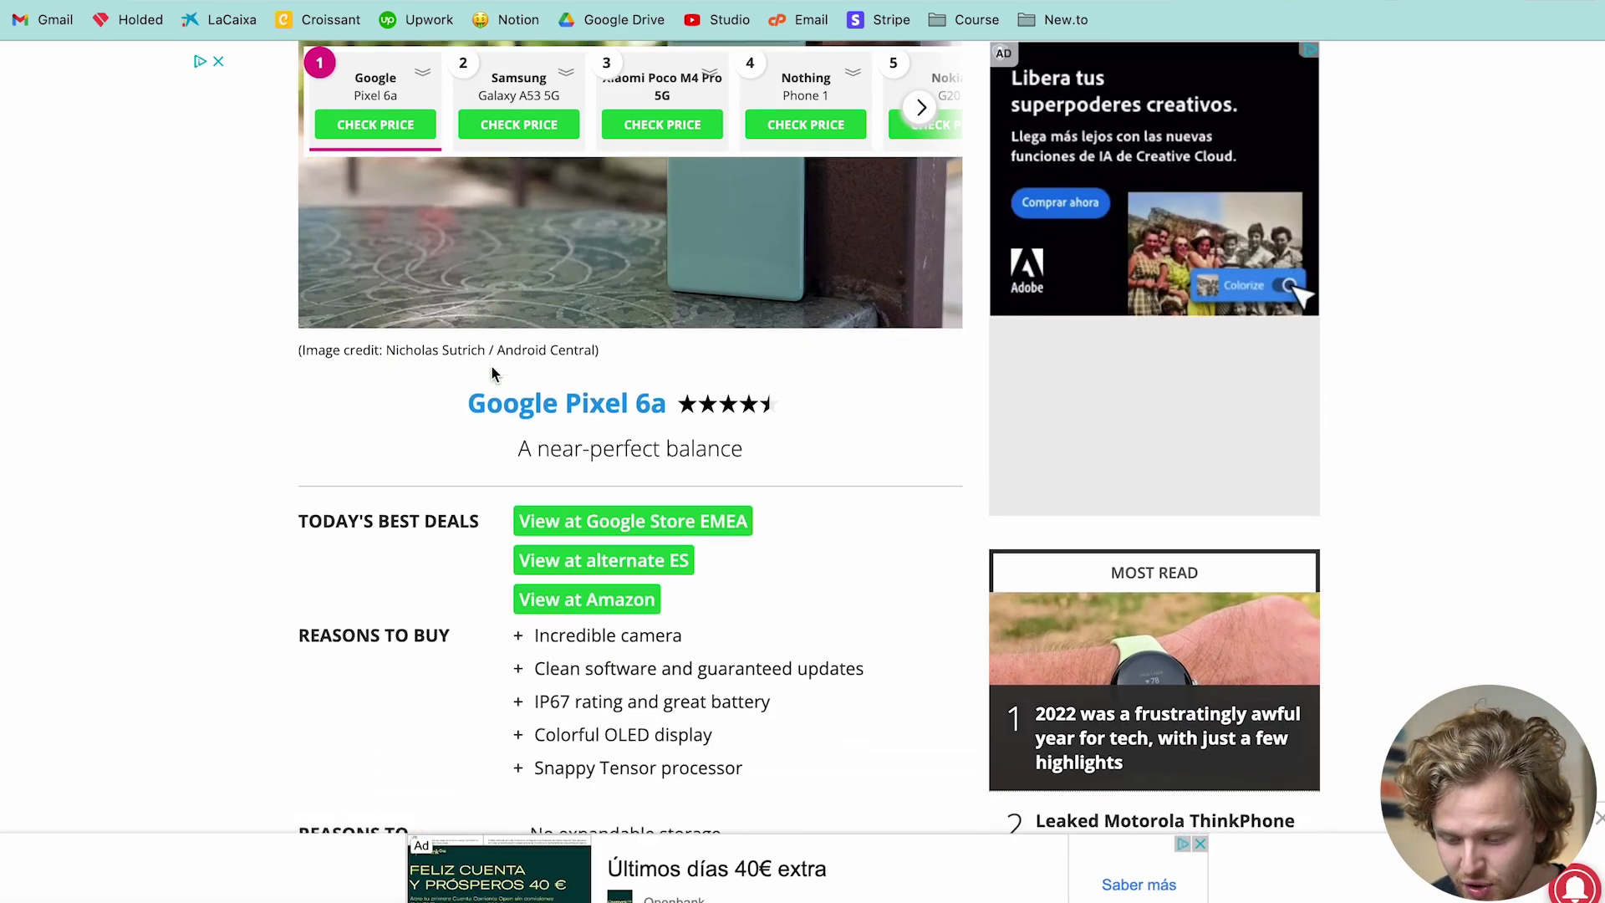
scroll(473, 451, "down", 3)
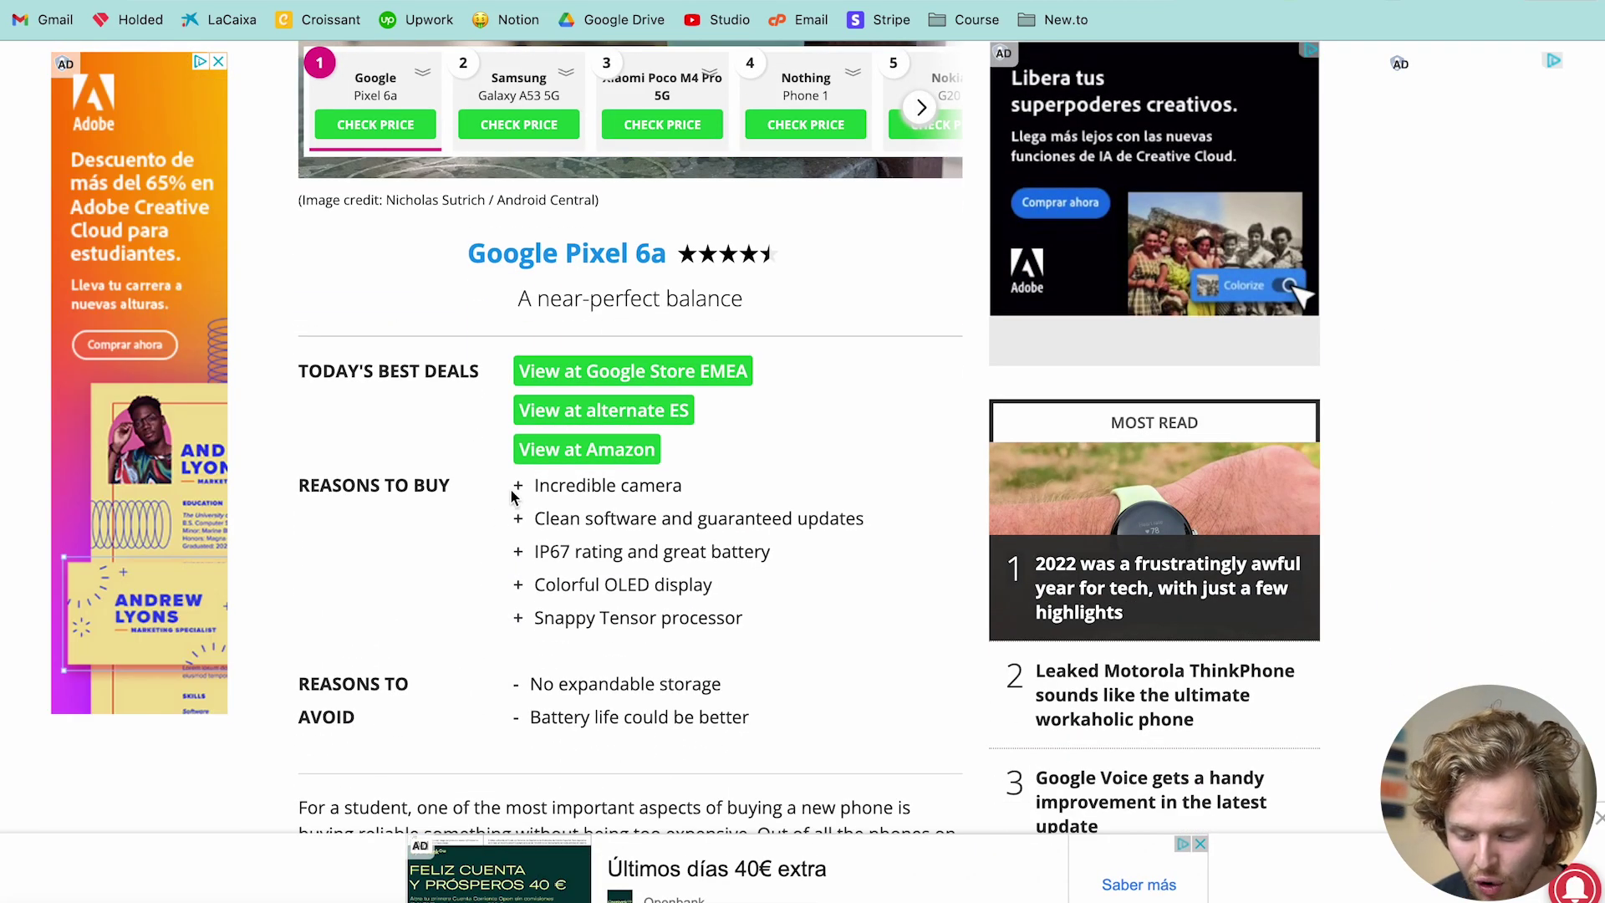
left_click_drag(513, 497, 744, 623)
left_click_drag(513, 676, 749, 722)
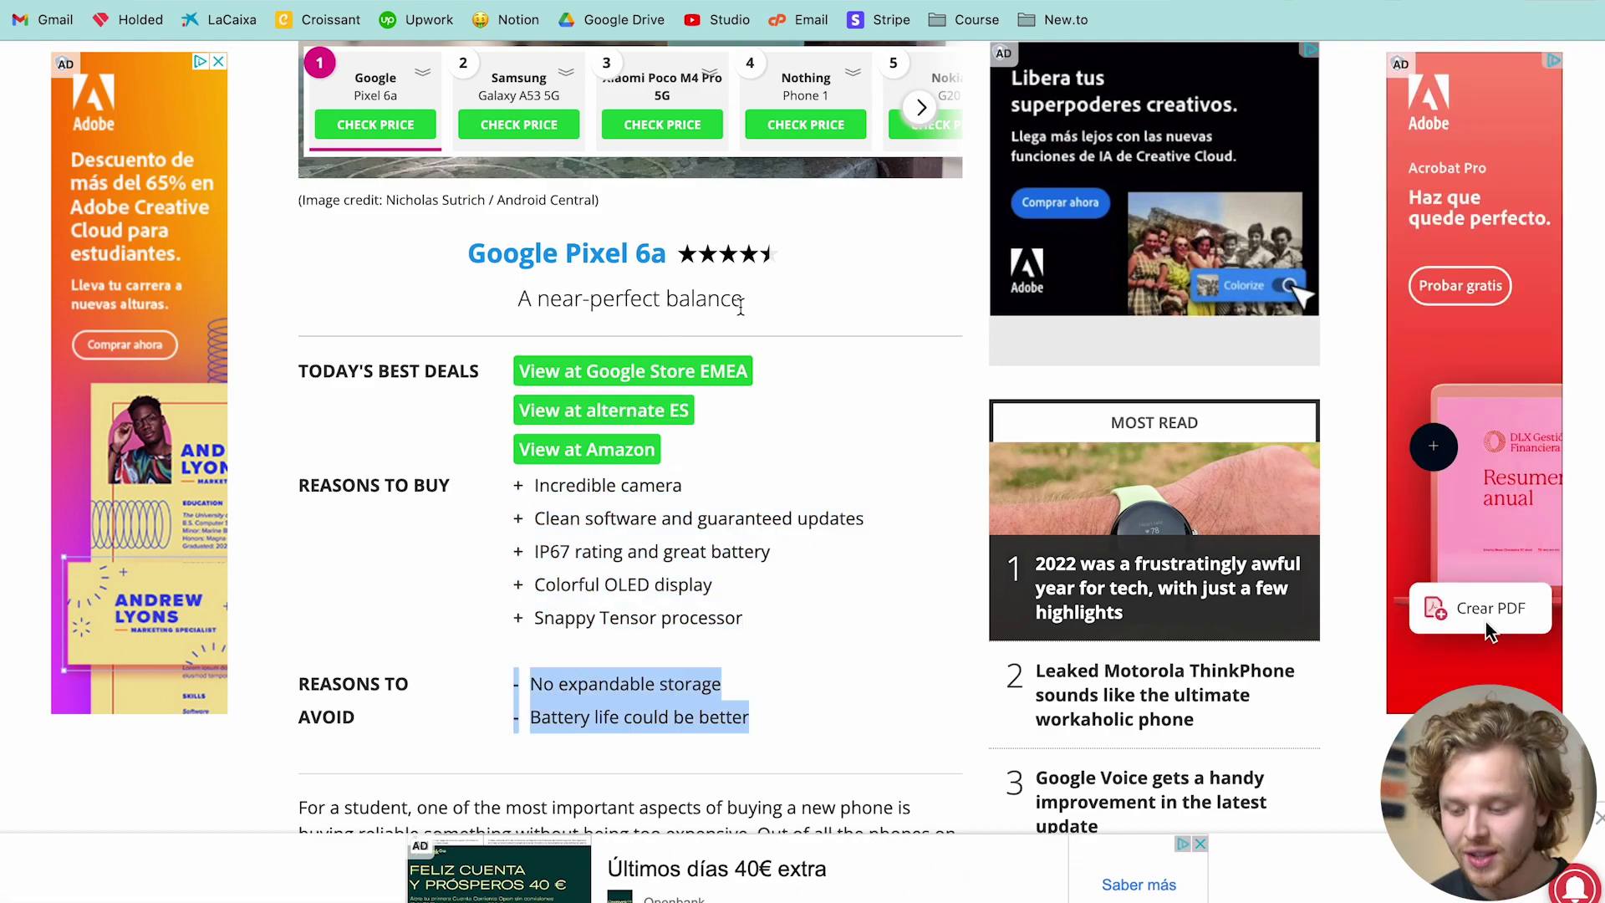
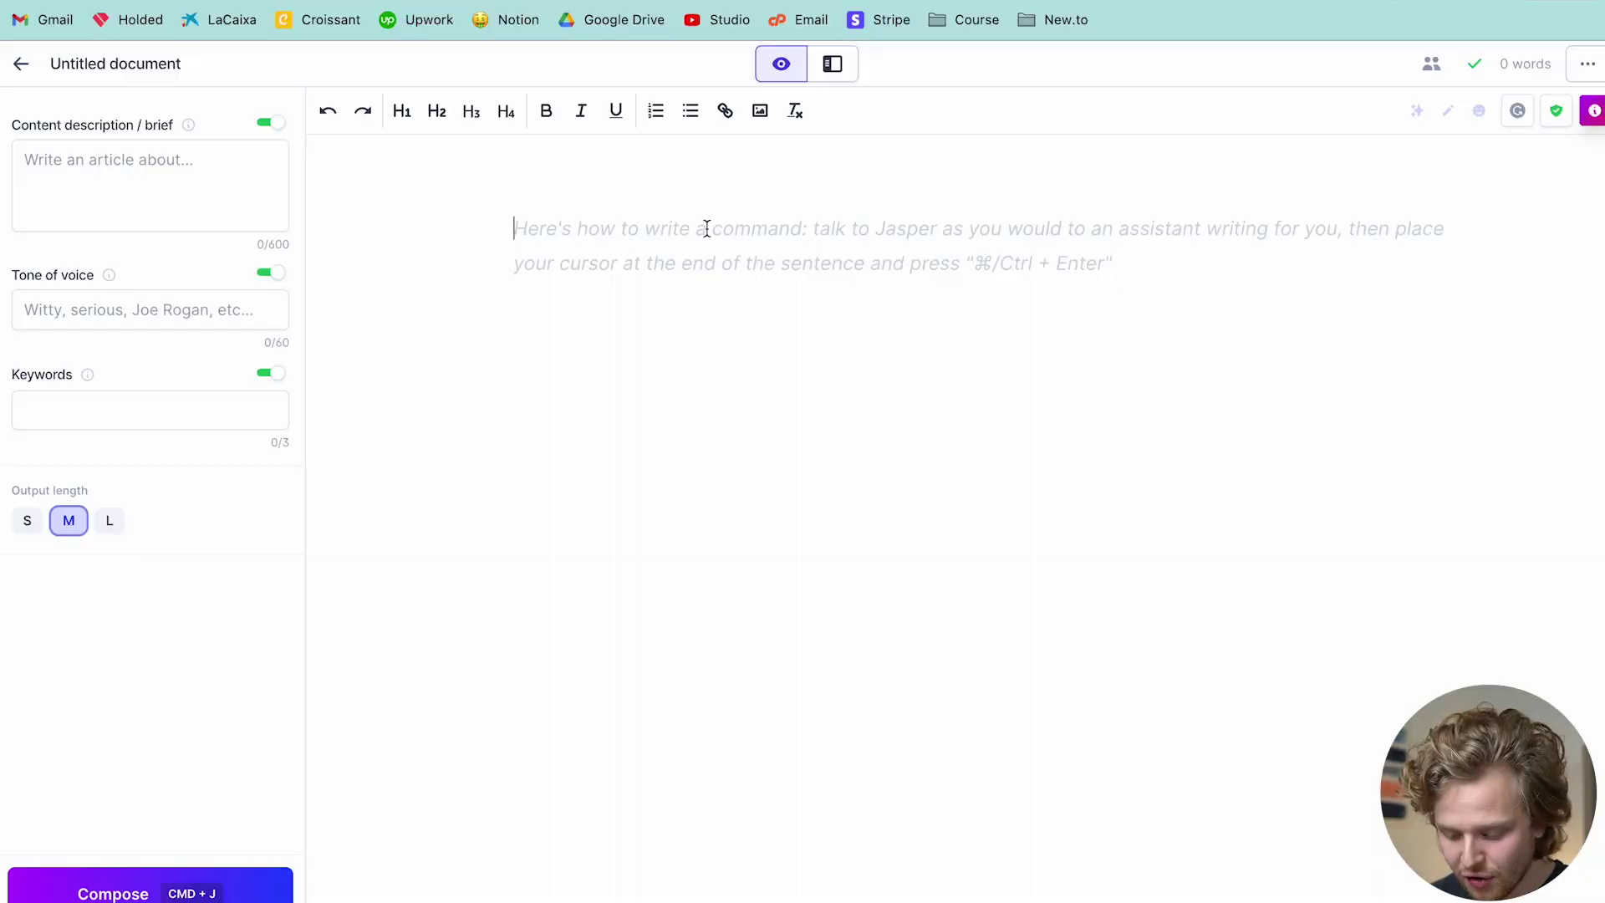
Step: In the blank Jasper document, run "generate a few blog titles for my vegan dessert website" and separate the generated titles from the command
type("ge")
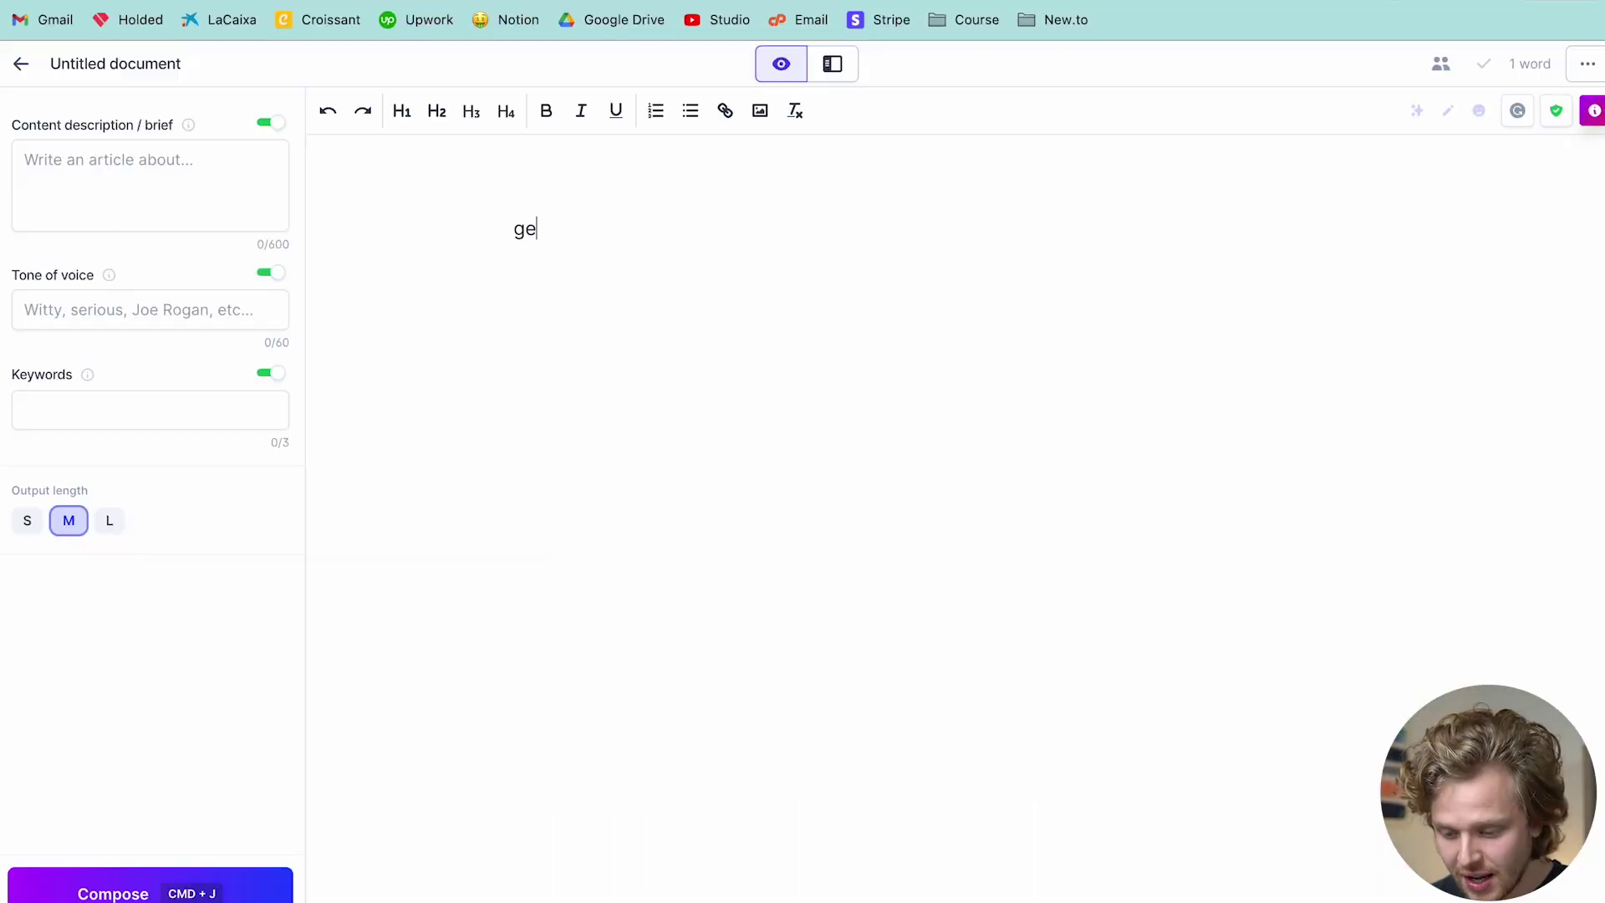
type("nerate a few b")
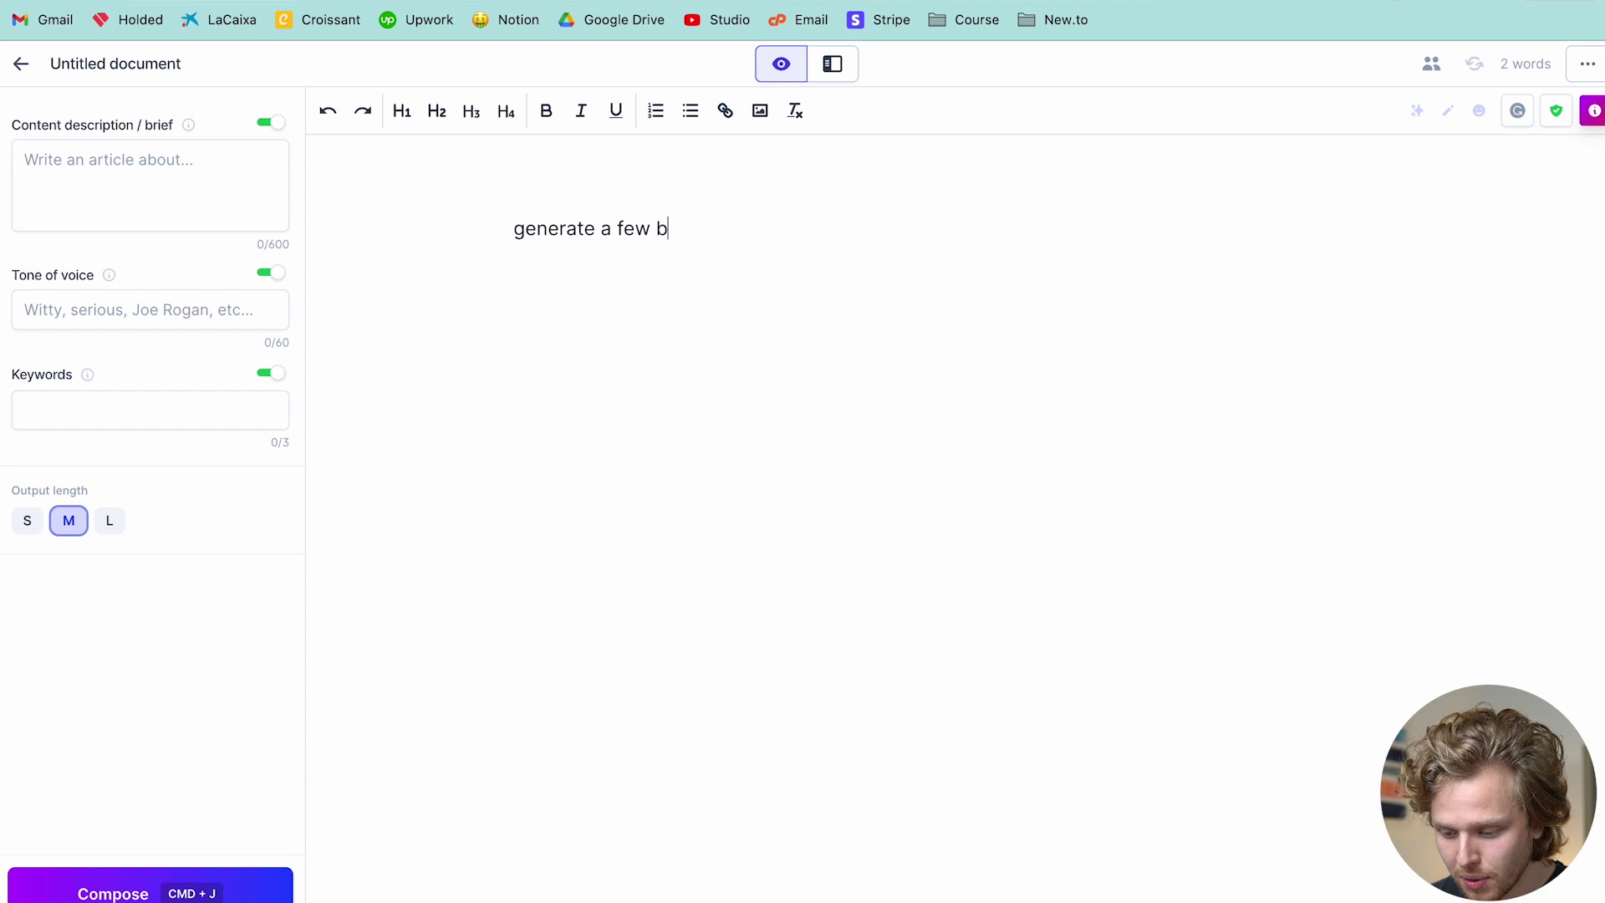
type("log titles for my v")
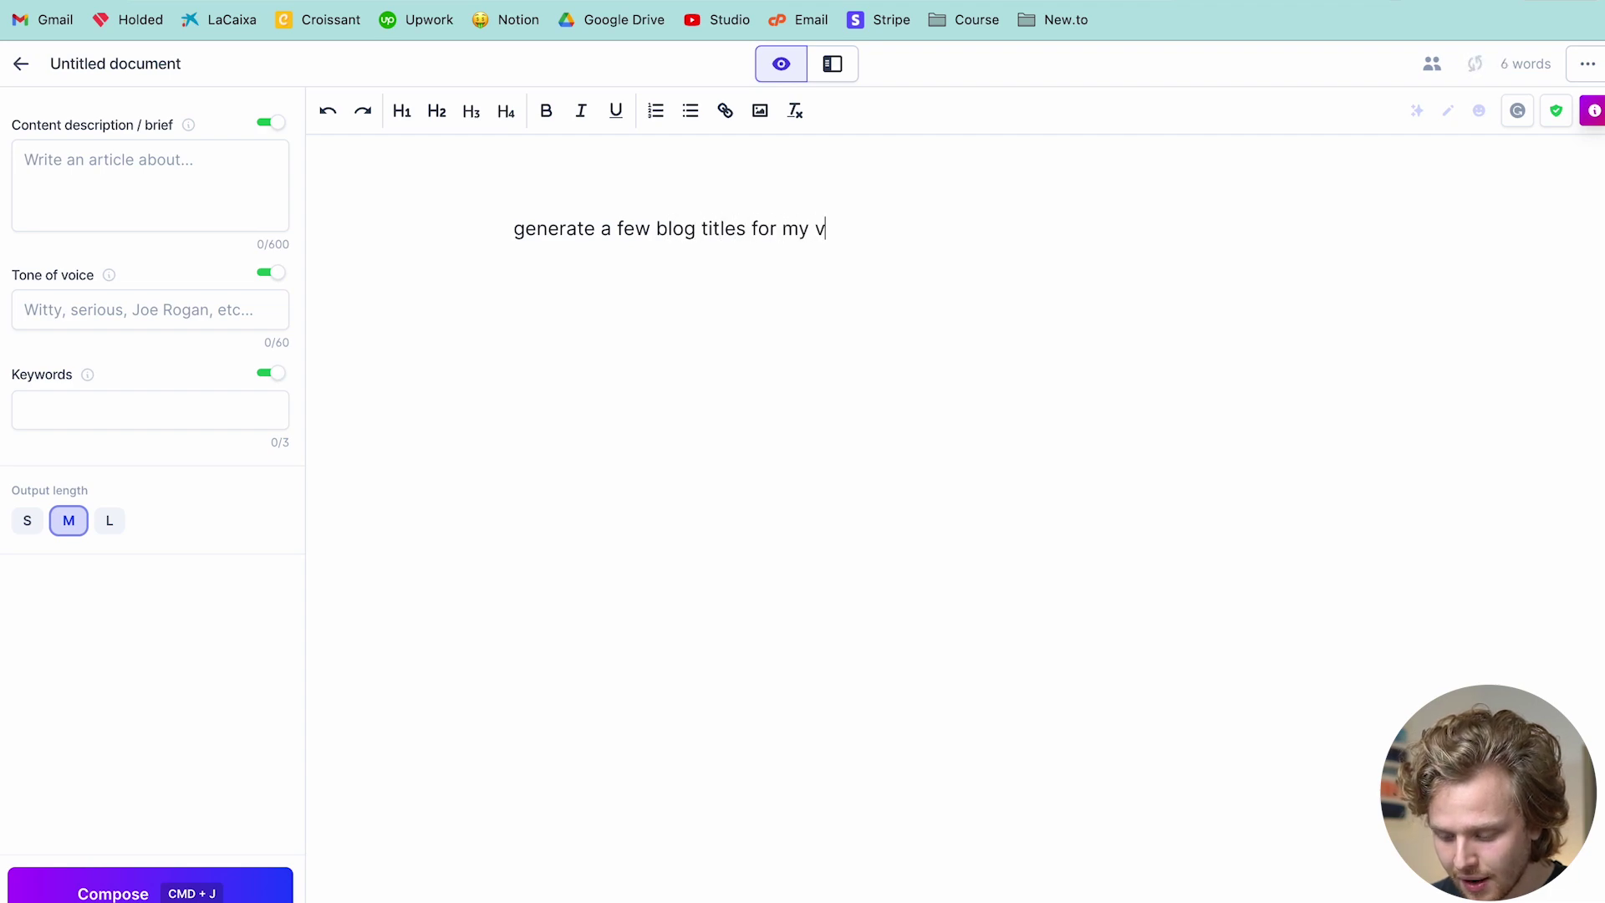
type("egan dessert website")
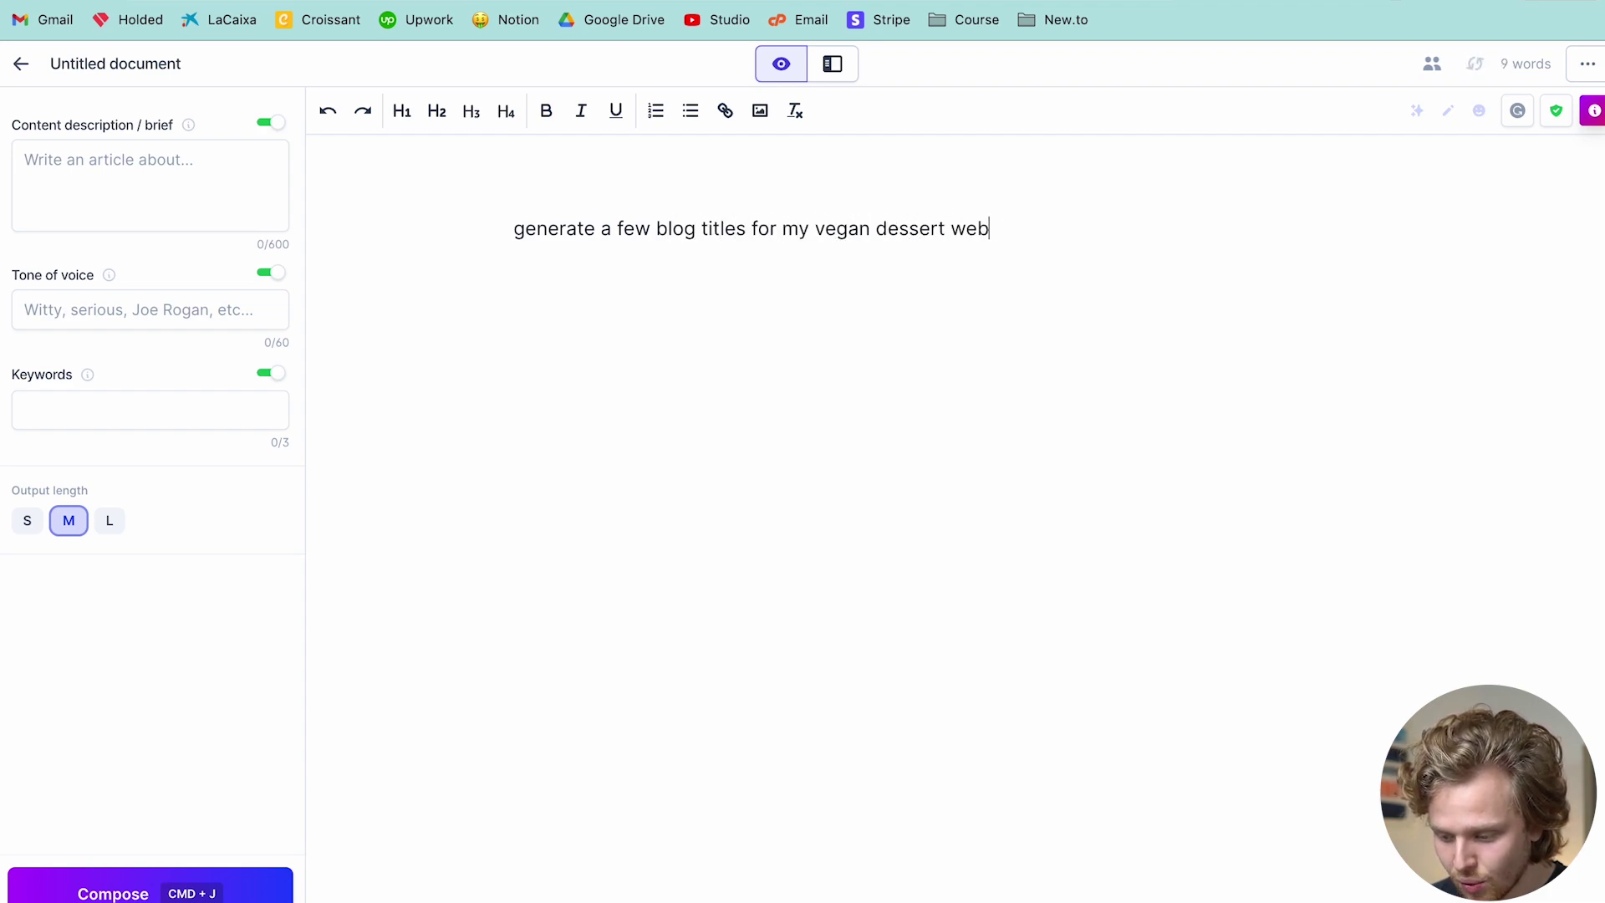
triple_click(729, 226)
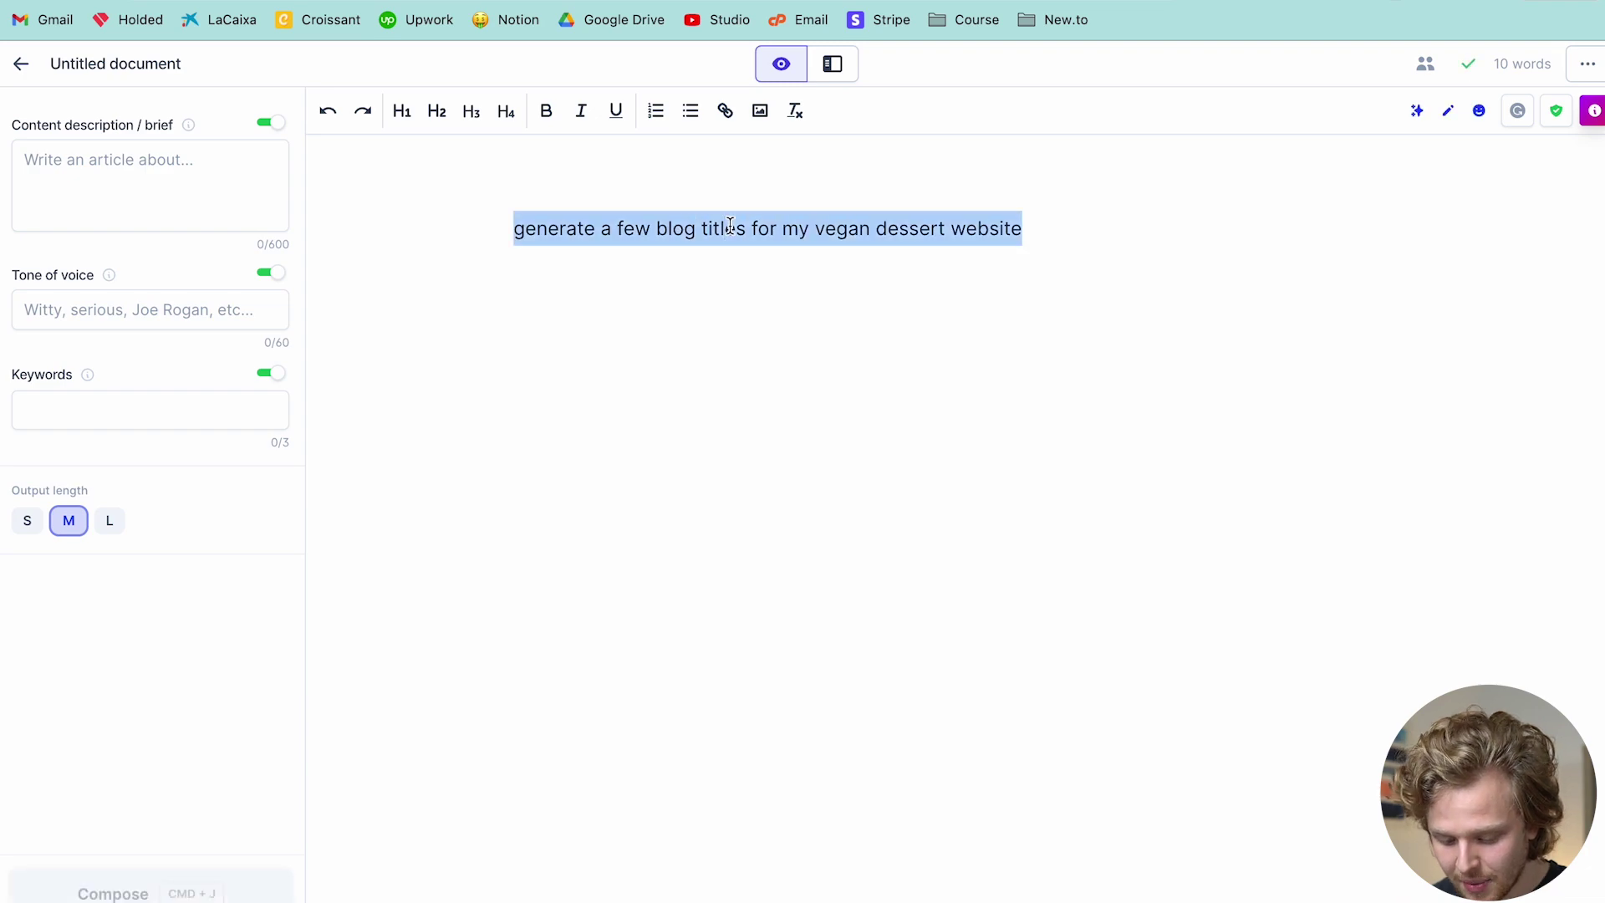
key("super+j")
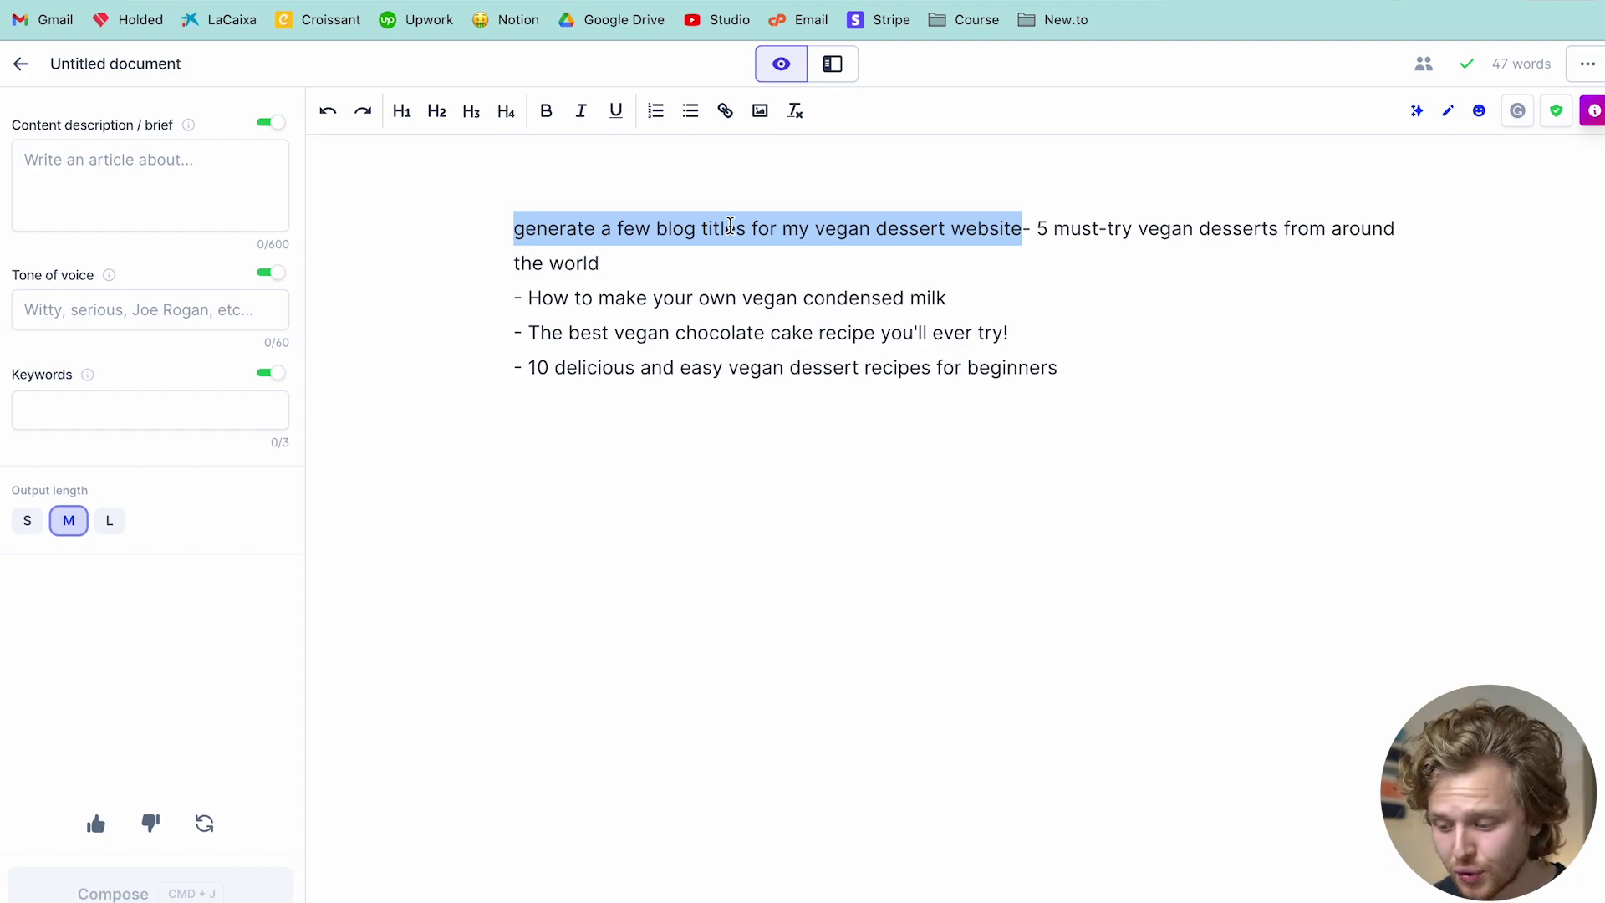
left_click(1023, 228)
key("Return")
key("Return")
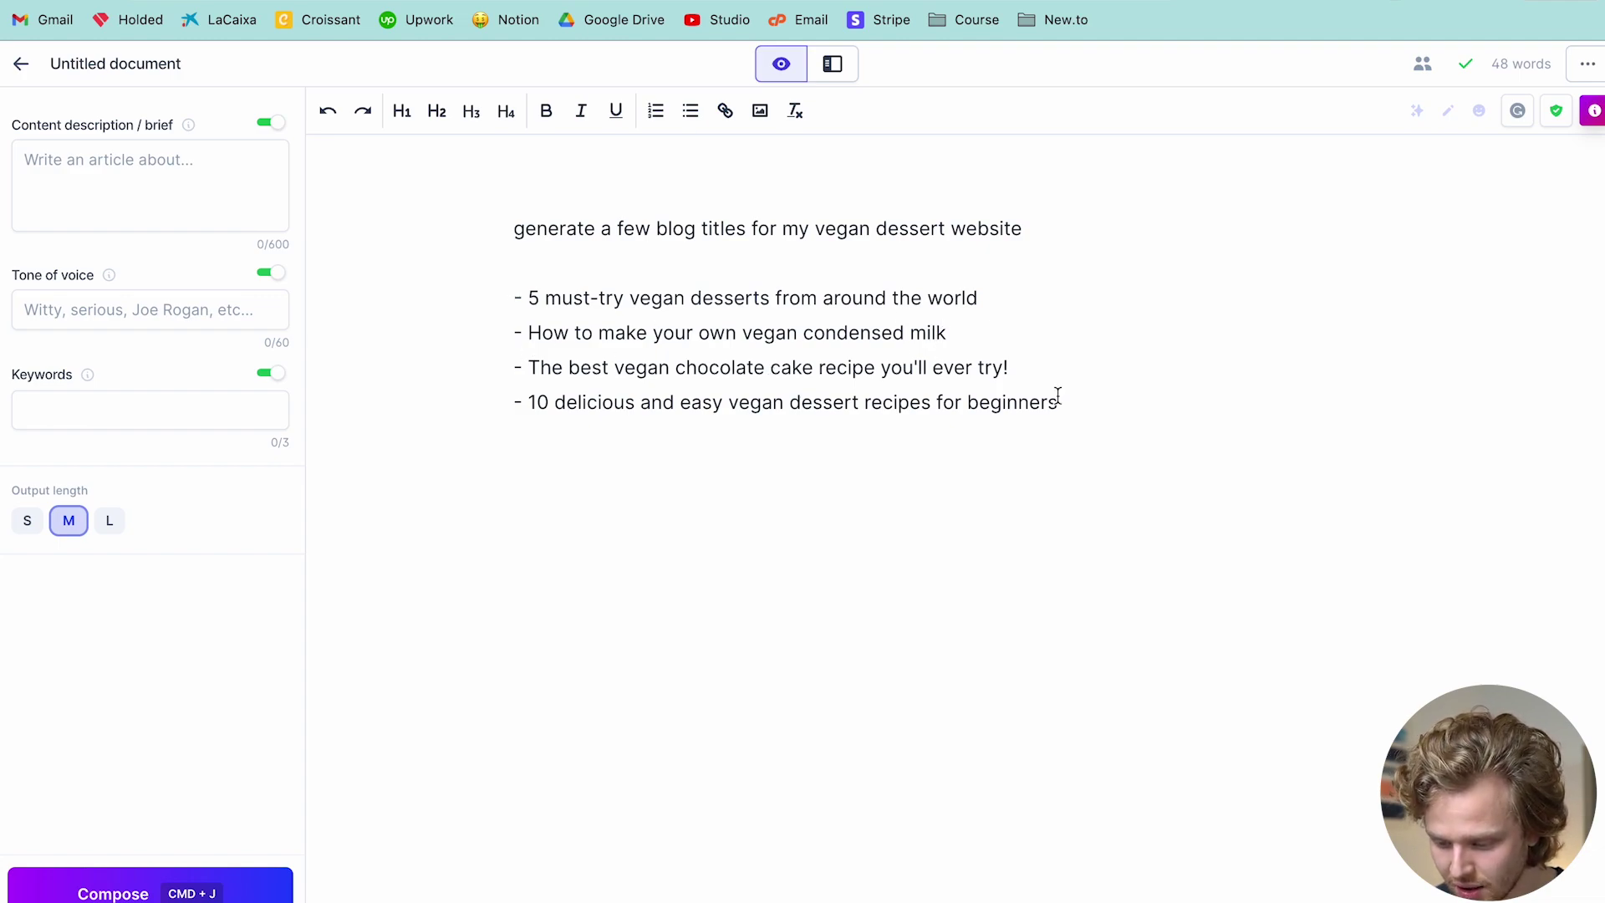
Step: Remove the command, the other titles and the leading dash, keeping only "5 must-try vegan desserts from around the world"
left_click_drag(1107, 398, 510, 329)
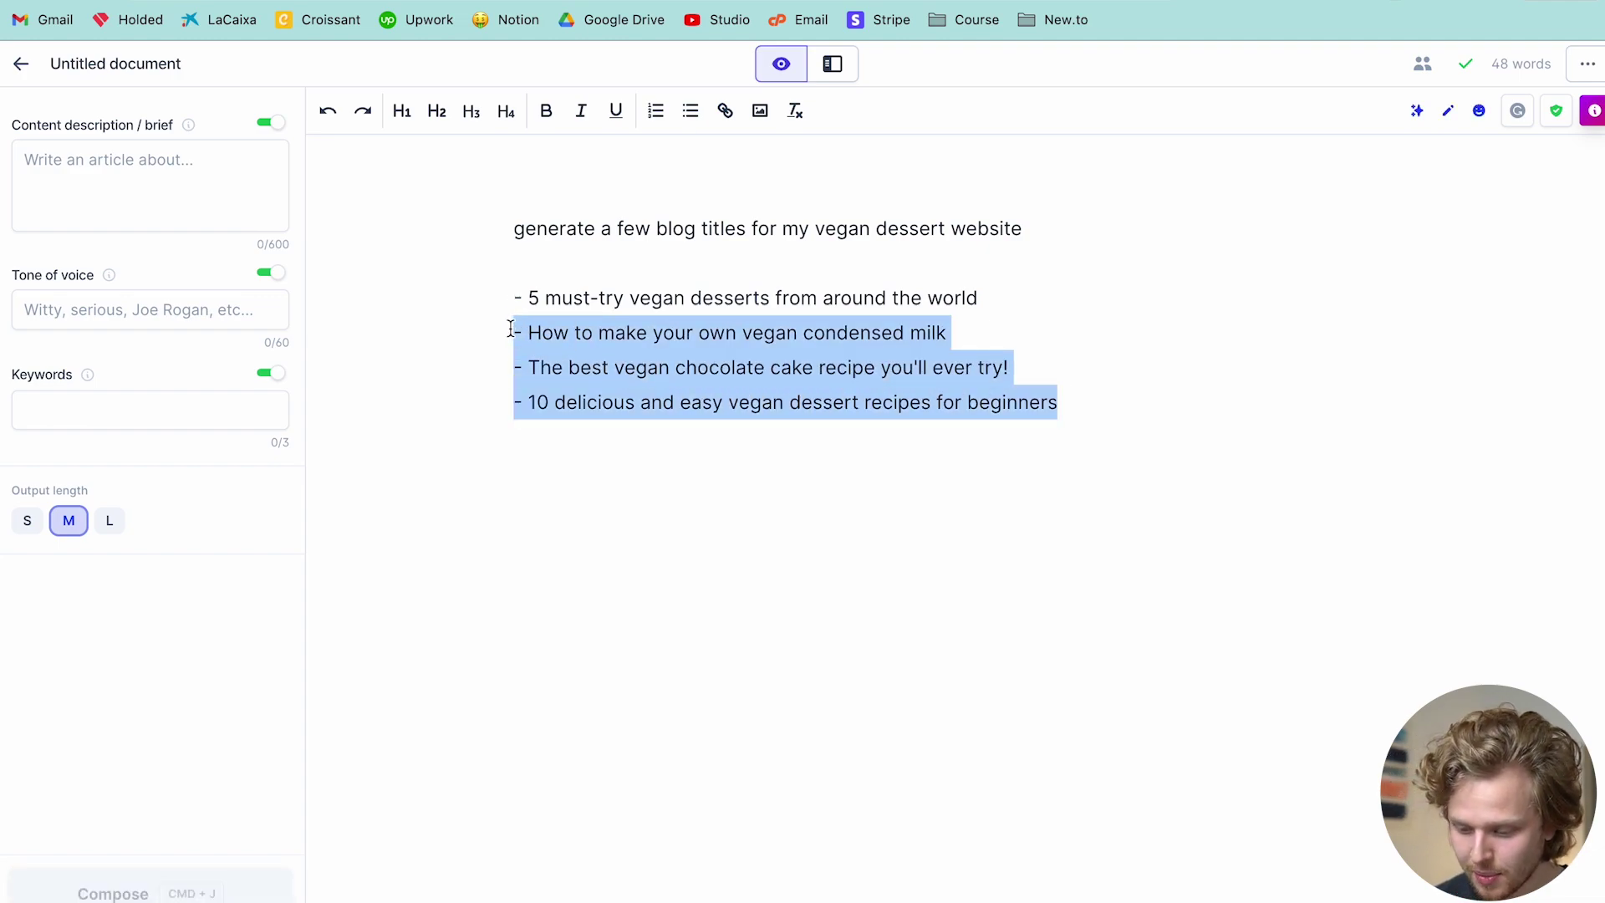
key("BackSpace")
triple_click(784, 228)
key("BackSpace")
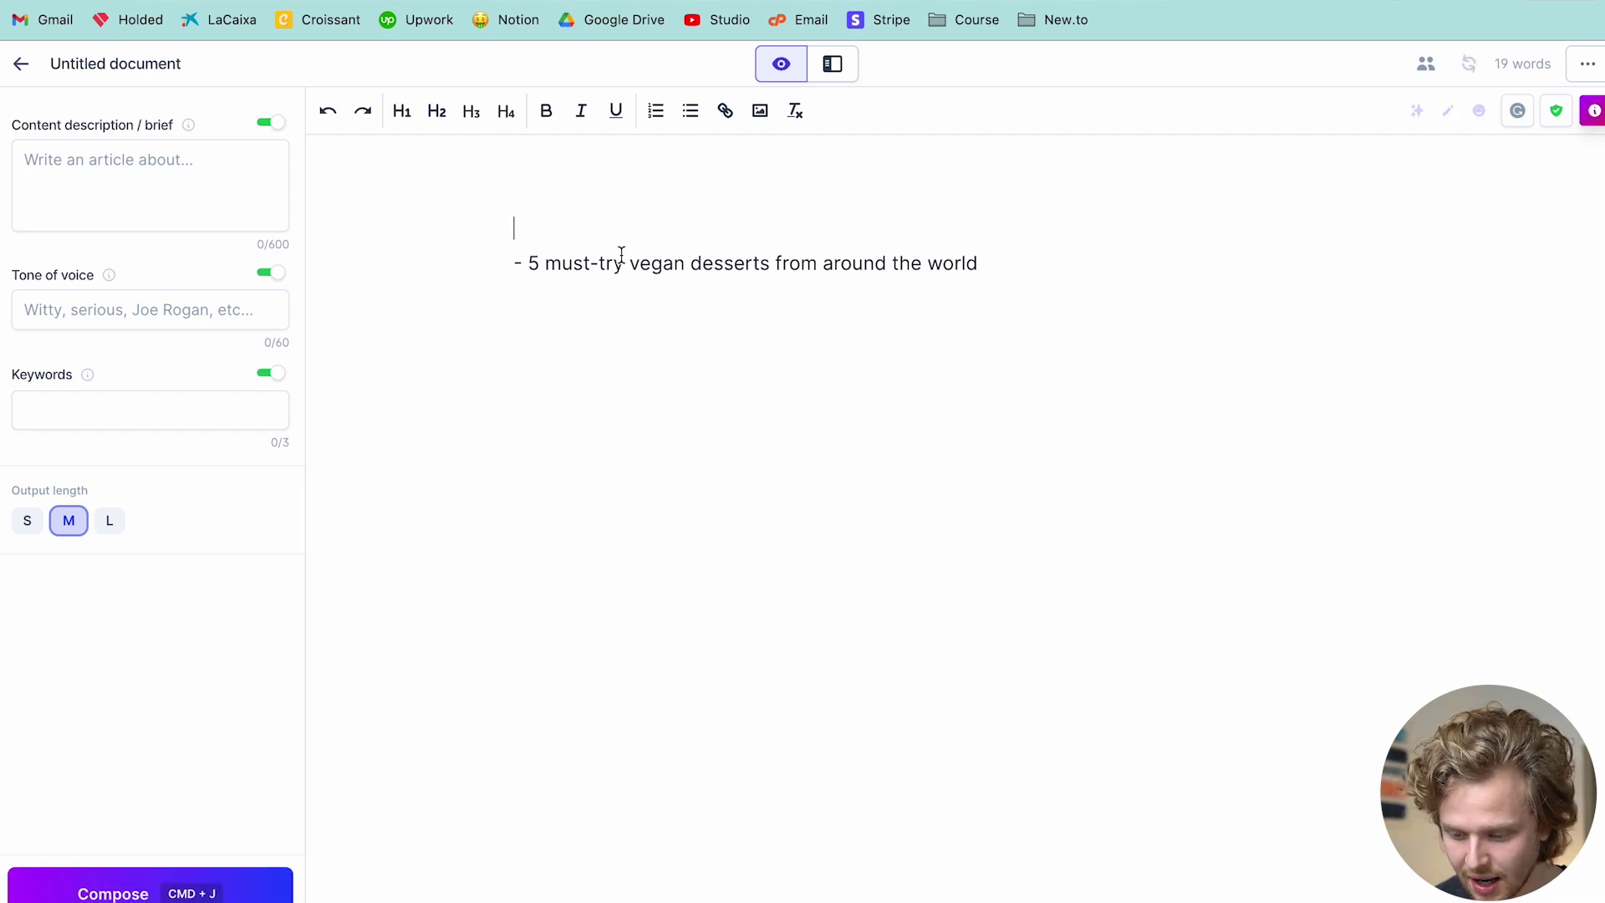
left_click_drag(530, 263, 496, 263)
key("BackSpace")
key("BackSpace")
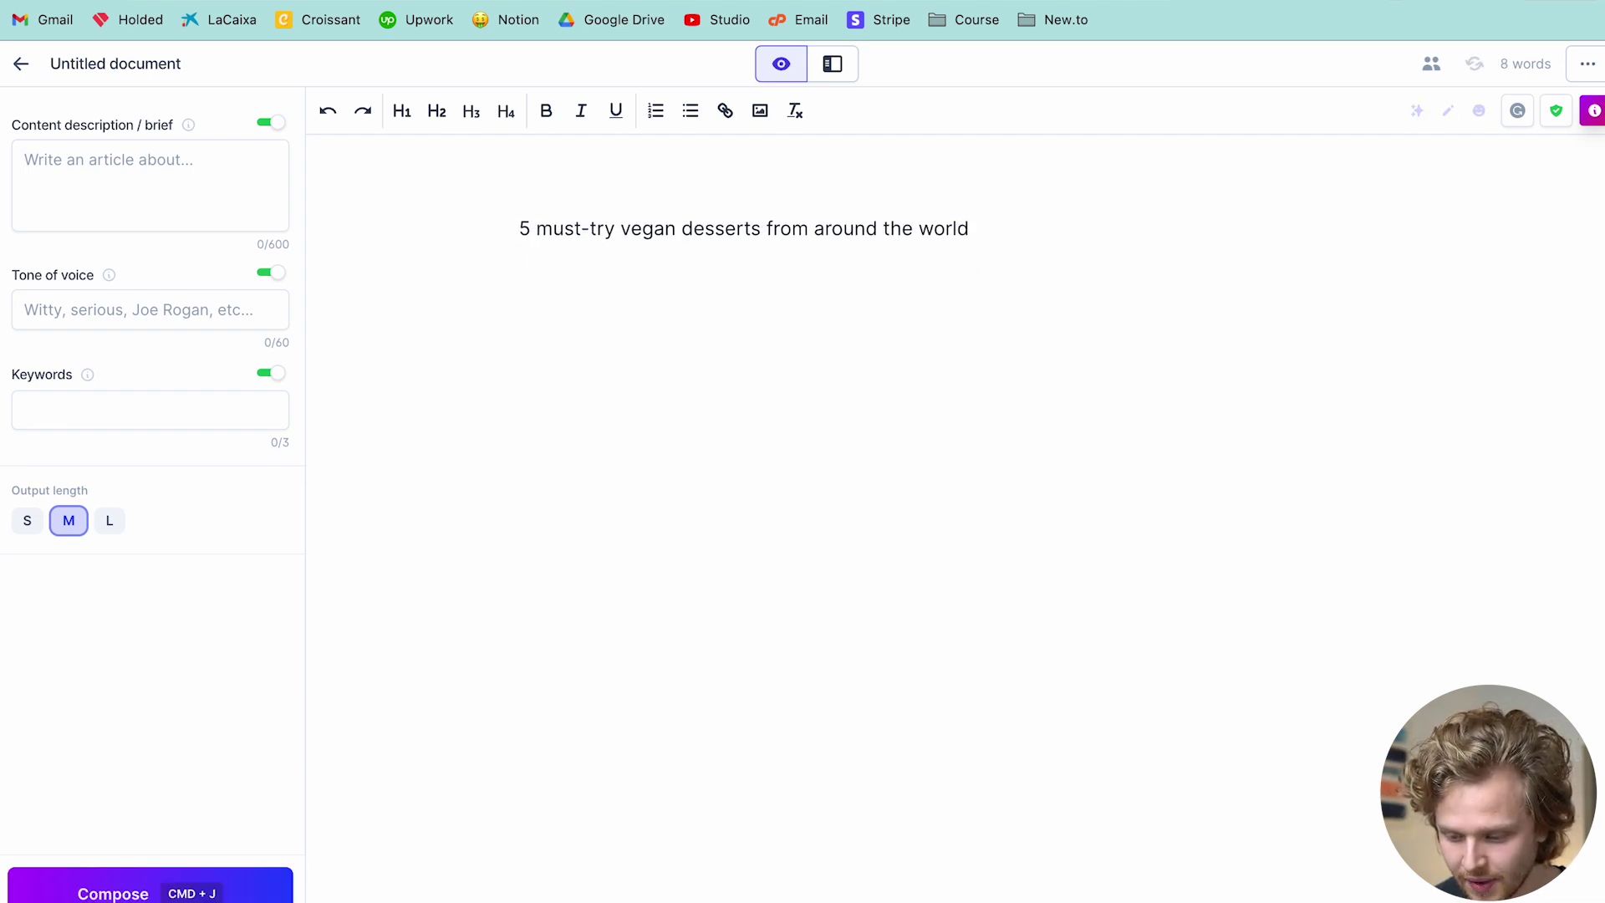
Step: Format the blog title as a level 1 heading and copy its text into the content description
triple_click(591, 226)
key("super+c")
left_click(405, 112)
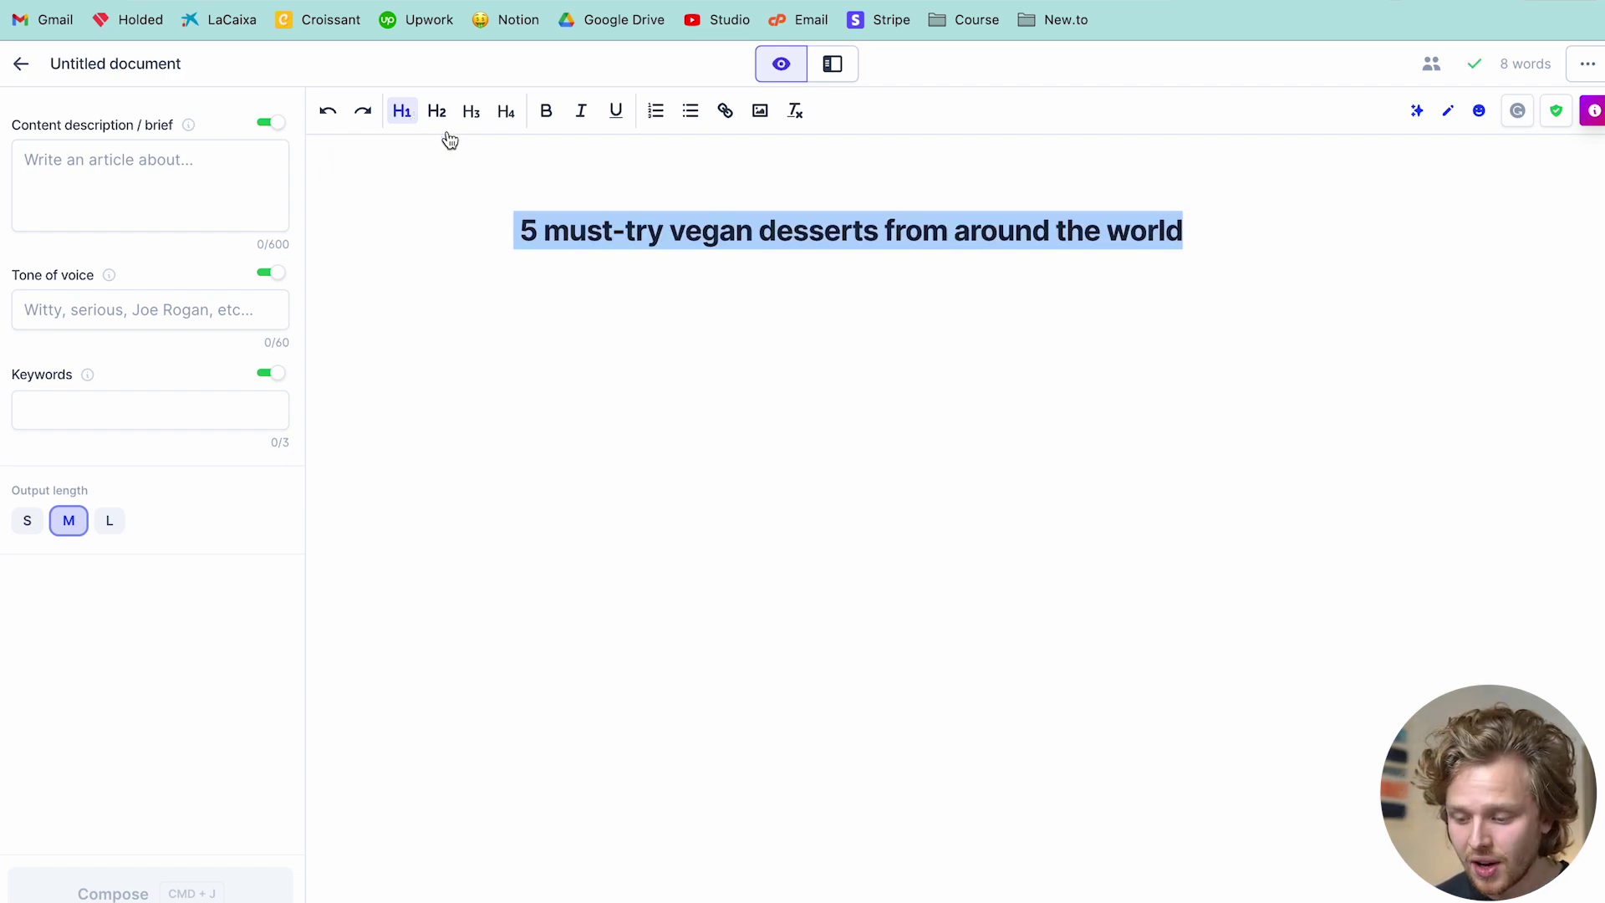
left_click(738, 272)
key("super+a")
left_click(236, 168)
key("super+v")
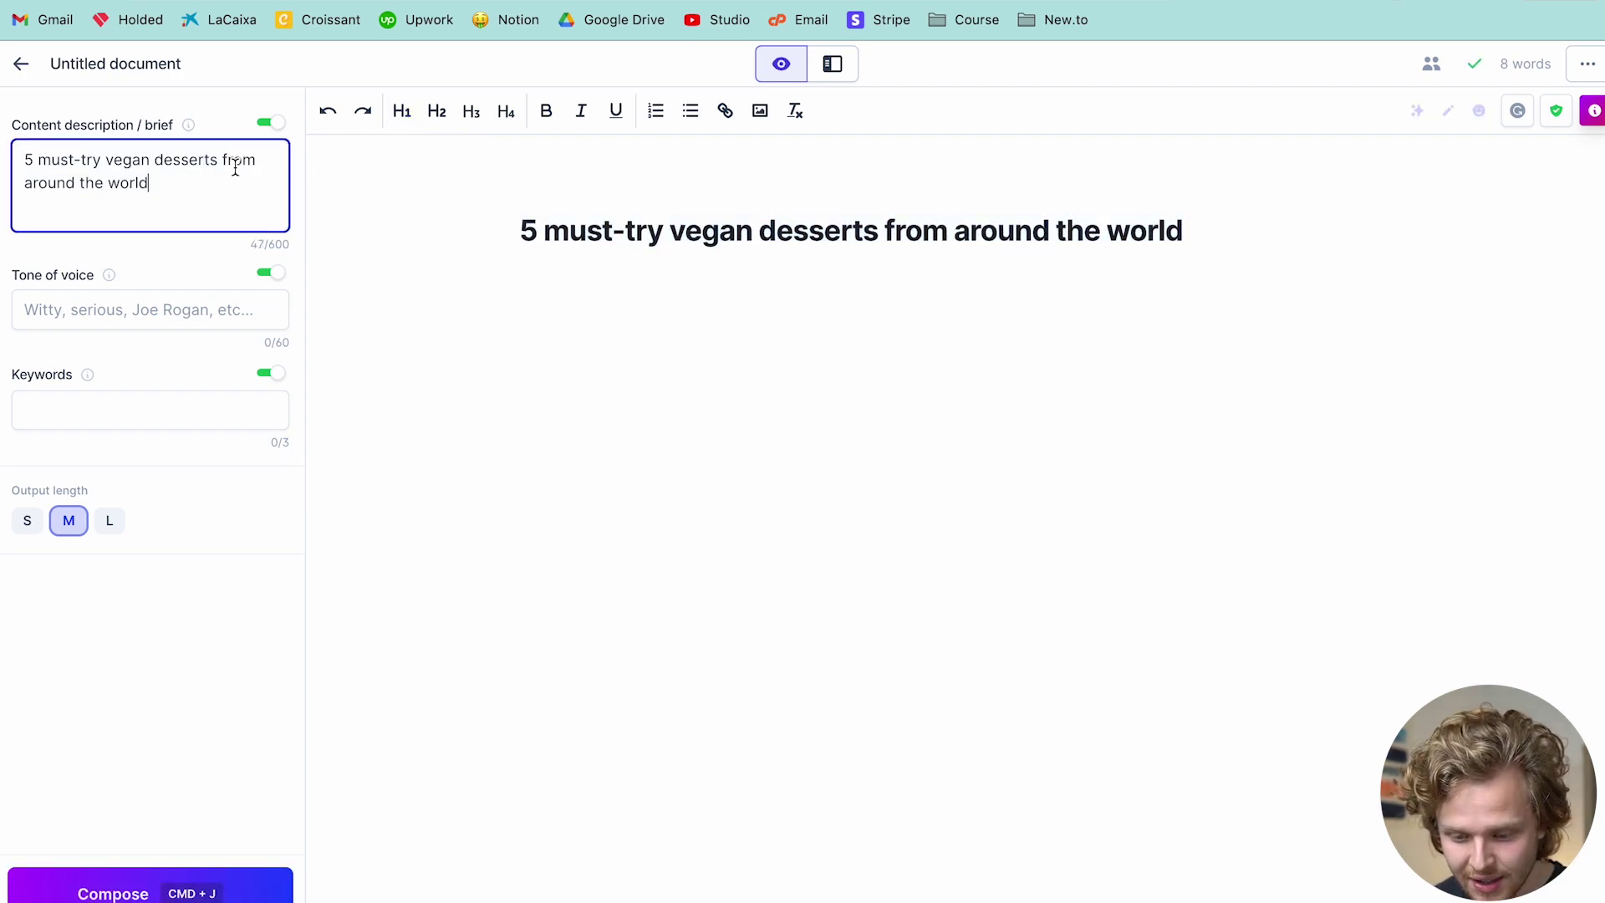
Step: Set the tone of voice to Witty and add the keyword "must-try vegan desserts"
left_click(188, 315)
left_click(159, 365)
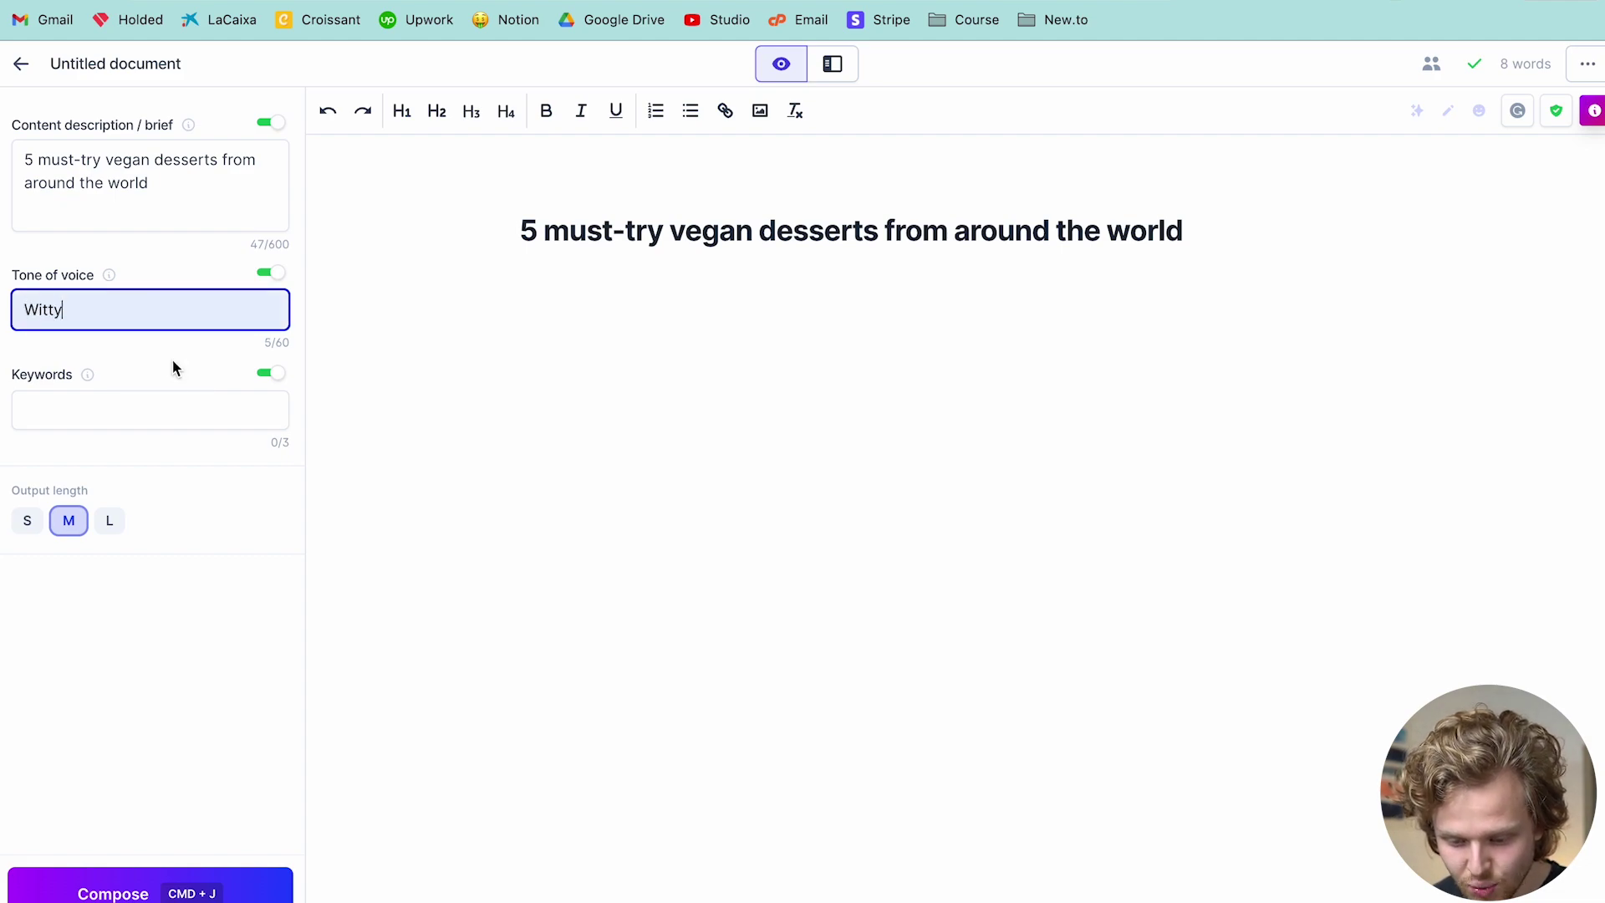
left_click(153, 405)
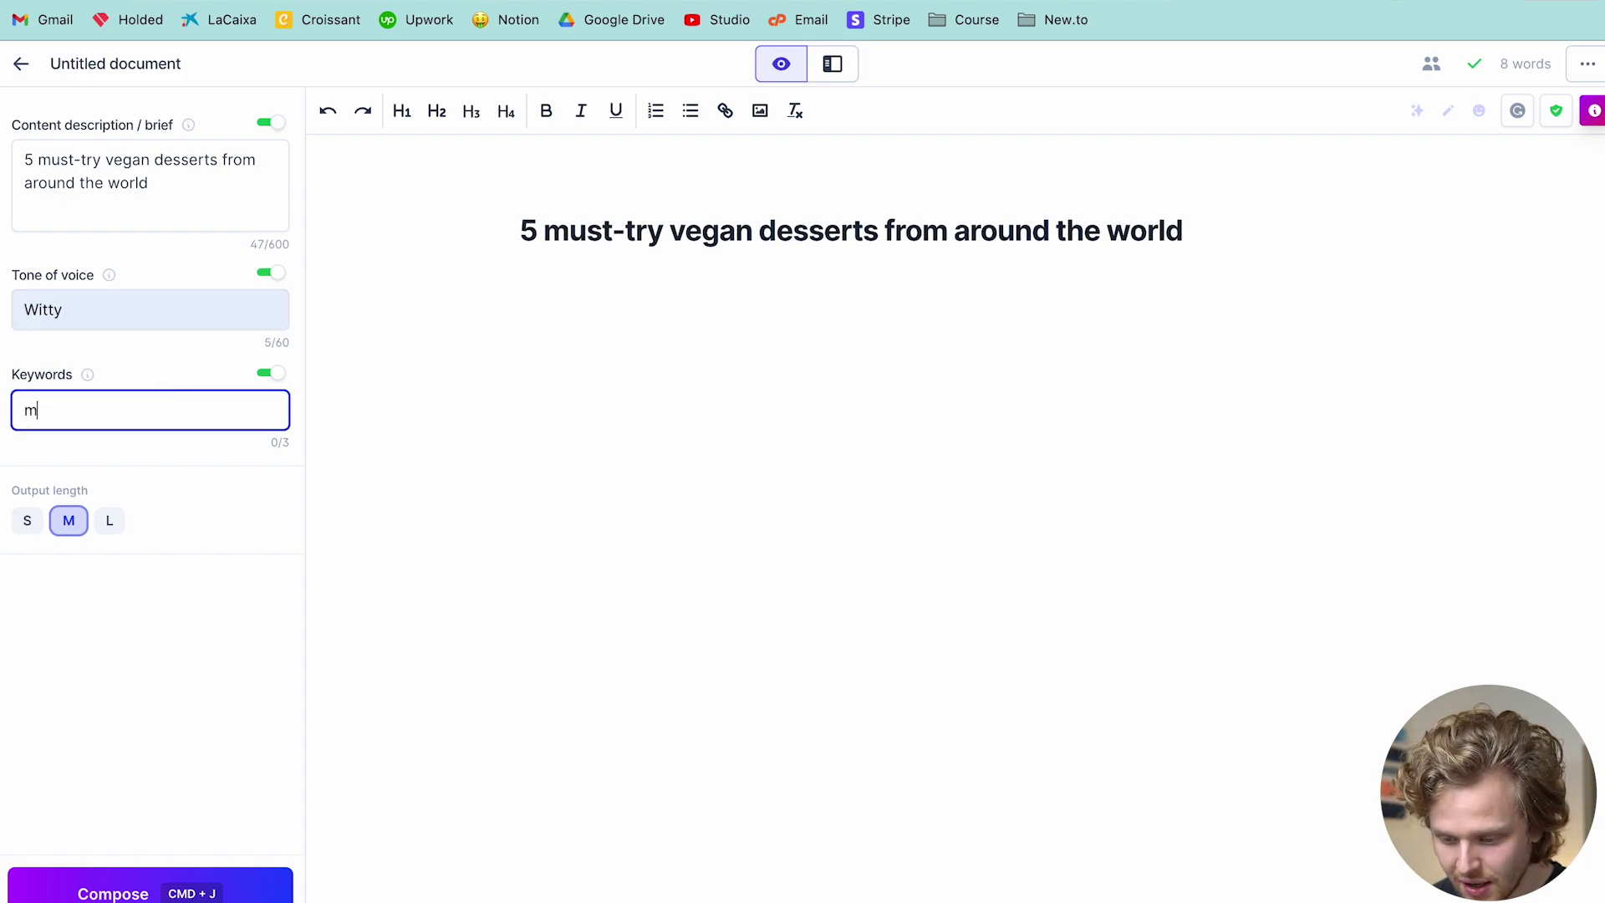
type("must-try vegan dess")
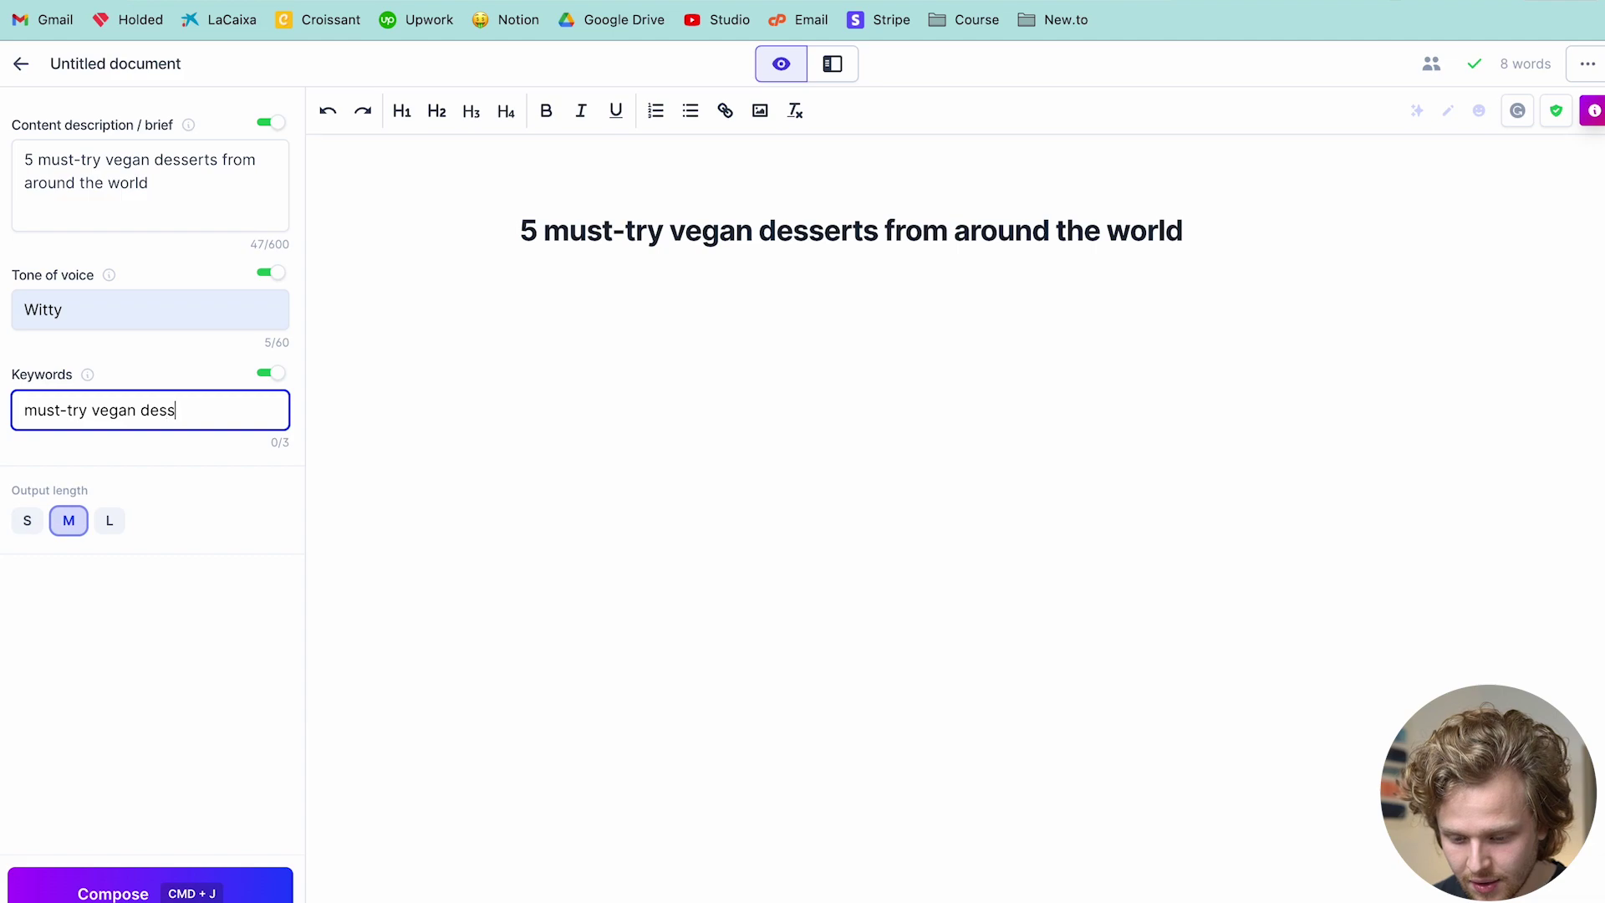
type("erts")
key("Return")
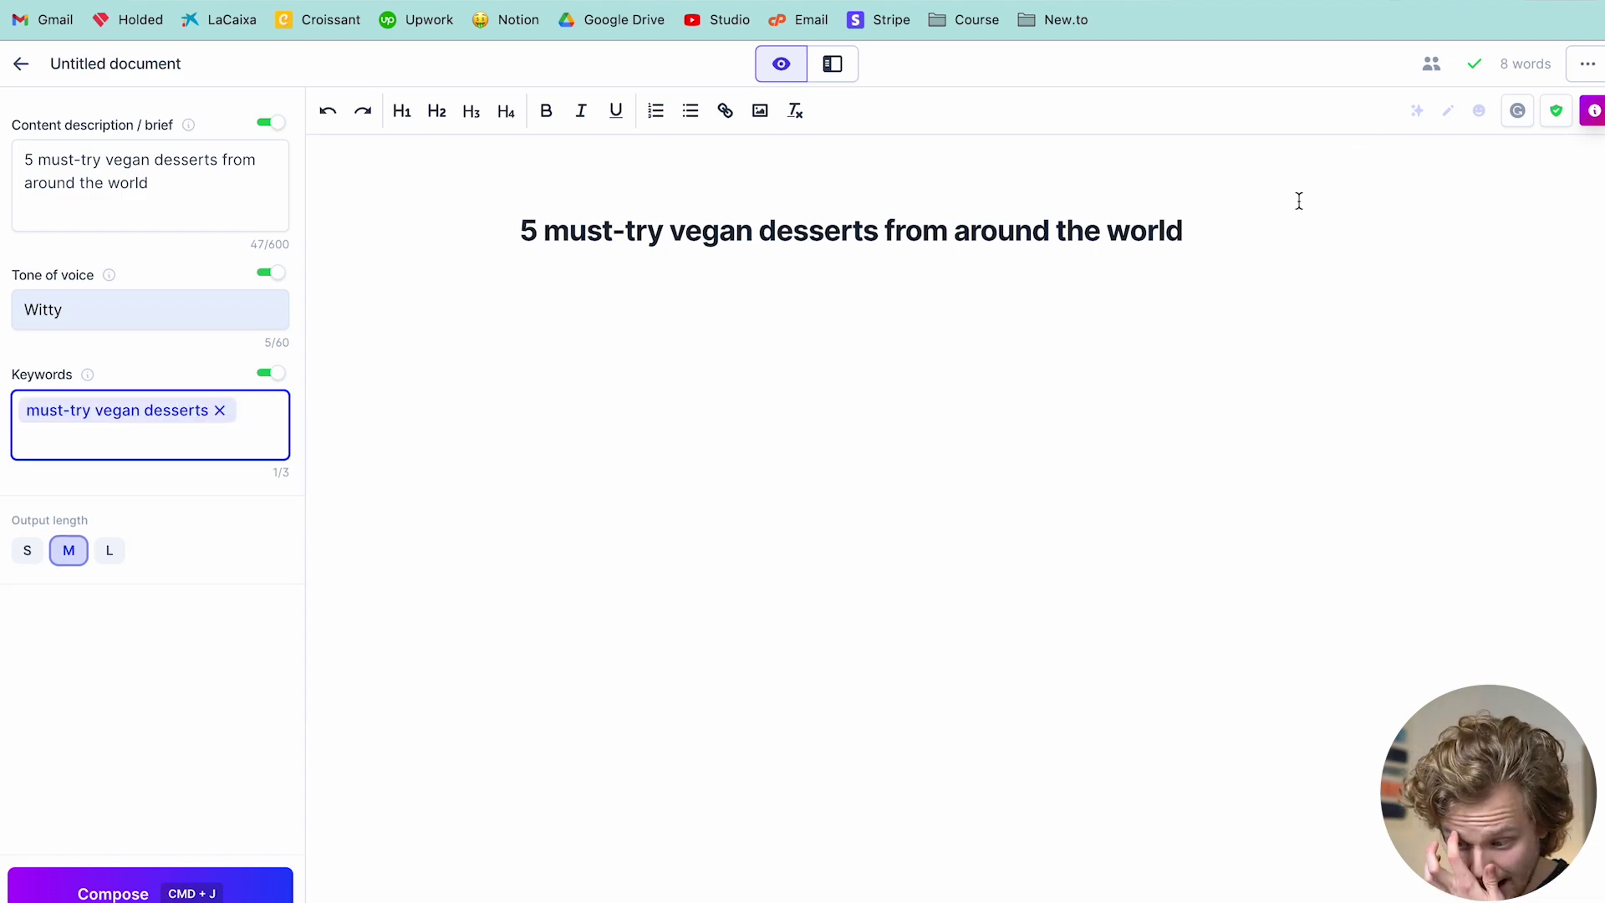
Step: Run "generate an outline for this blog post" below the title and delete the command line above the generated outline
left_click(1261, 238)
key("Return")
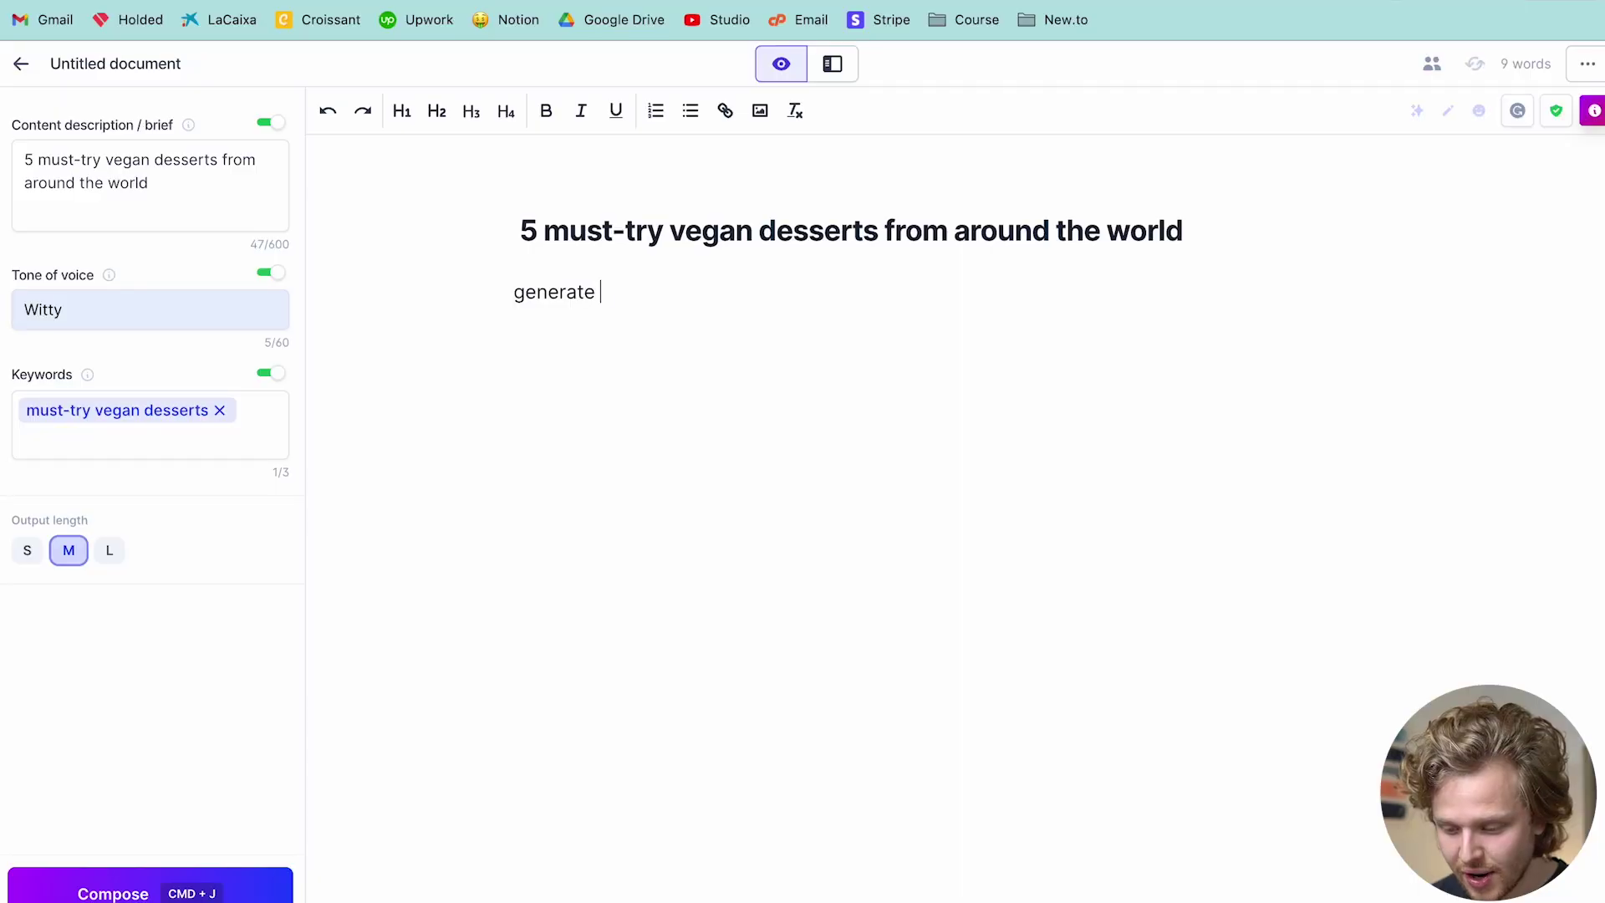
type("an outline for this blog post")
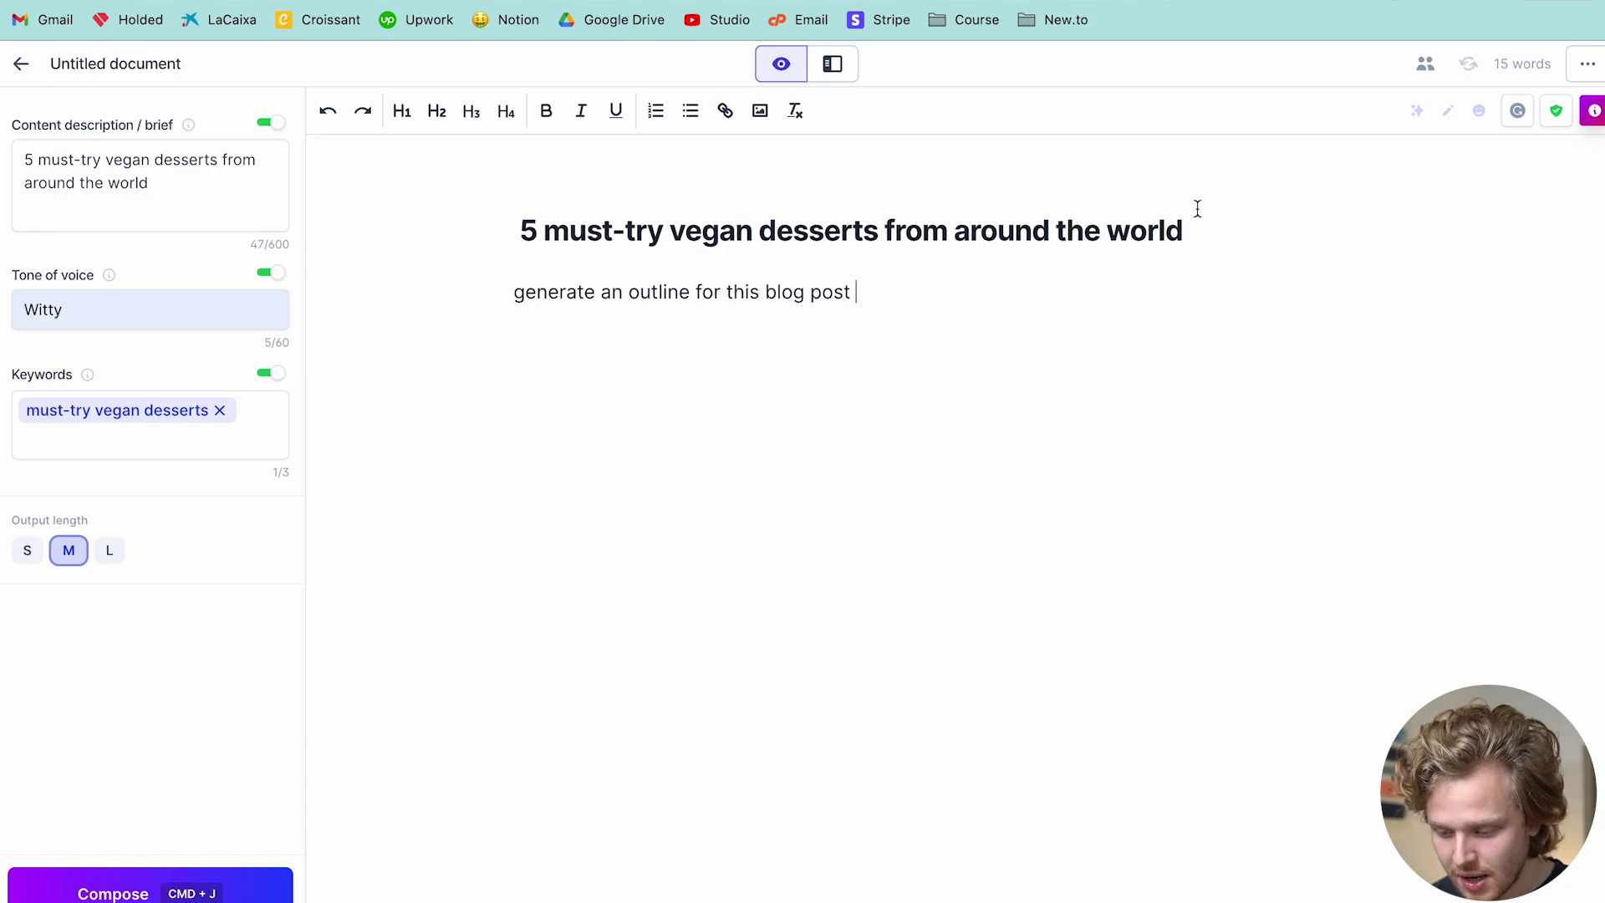
triple_click(692, 290)
key("super+j")
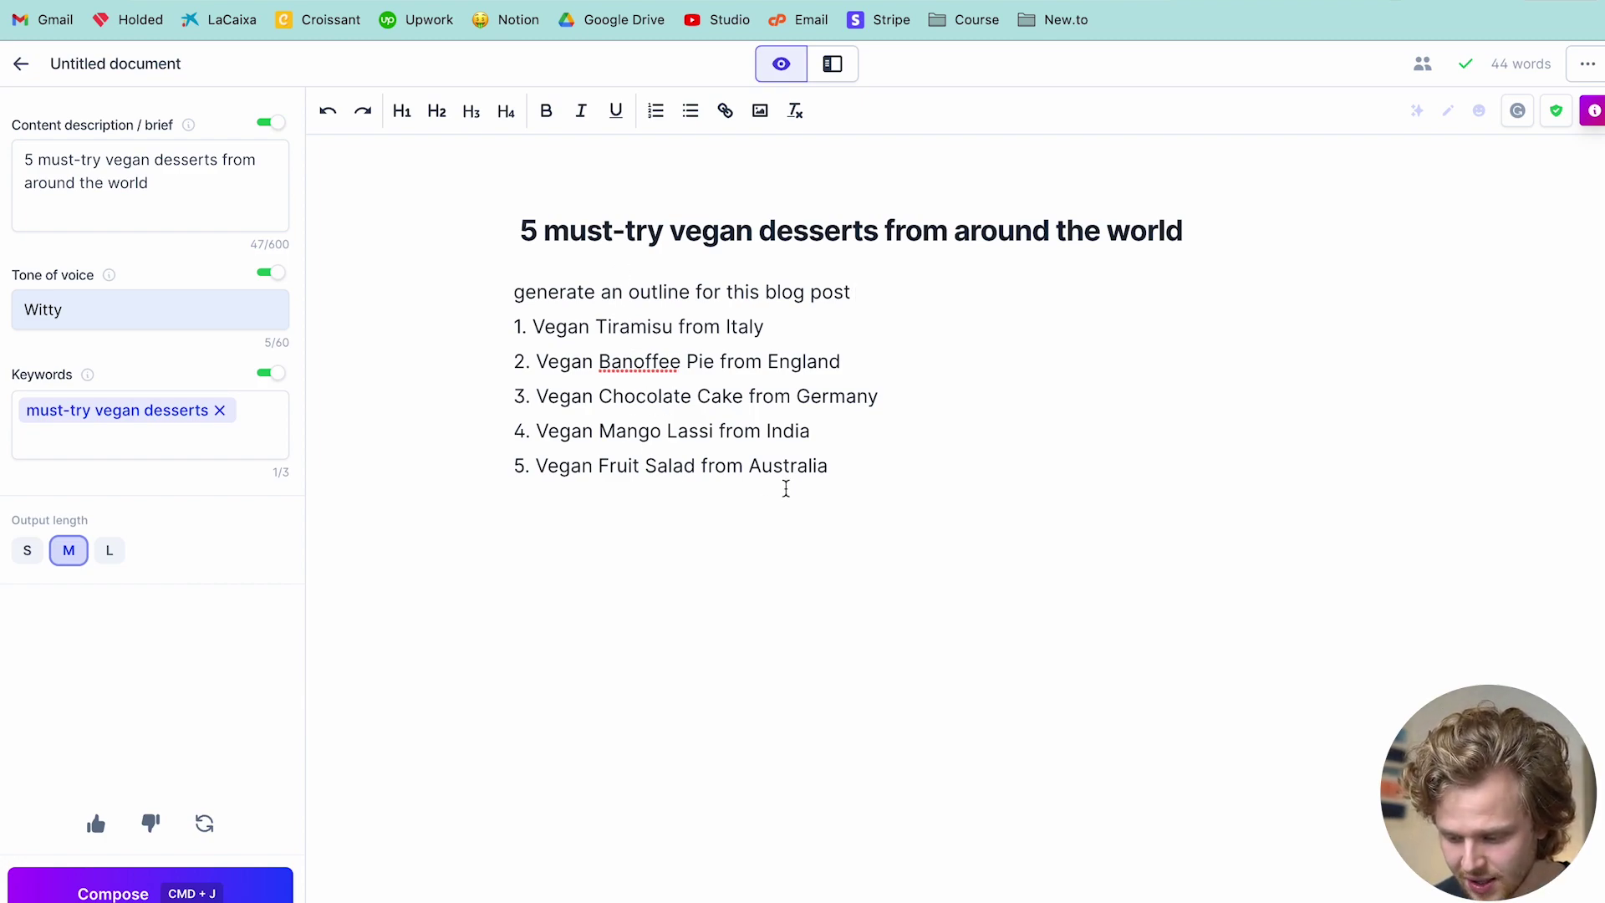
left_click_drag(867, 286, 498, 284)
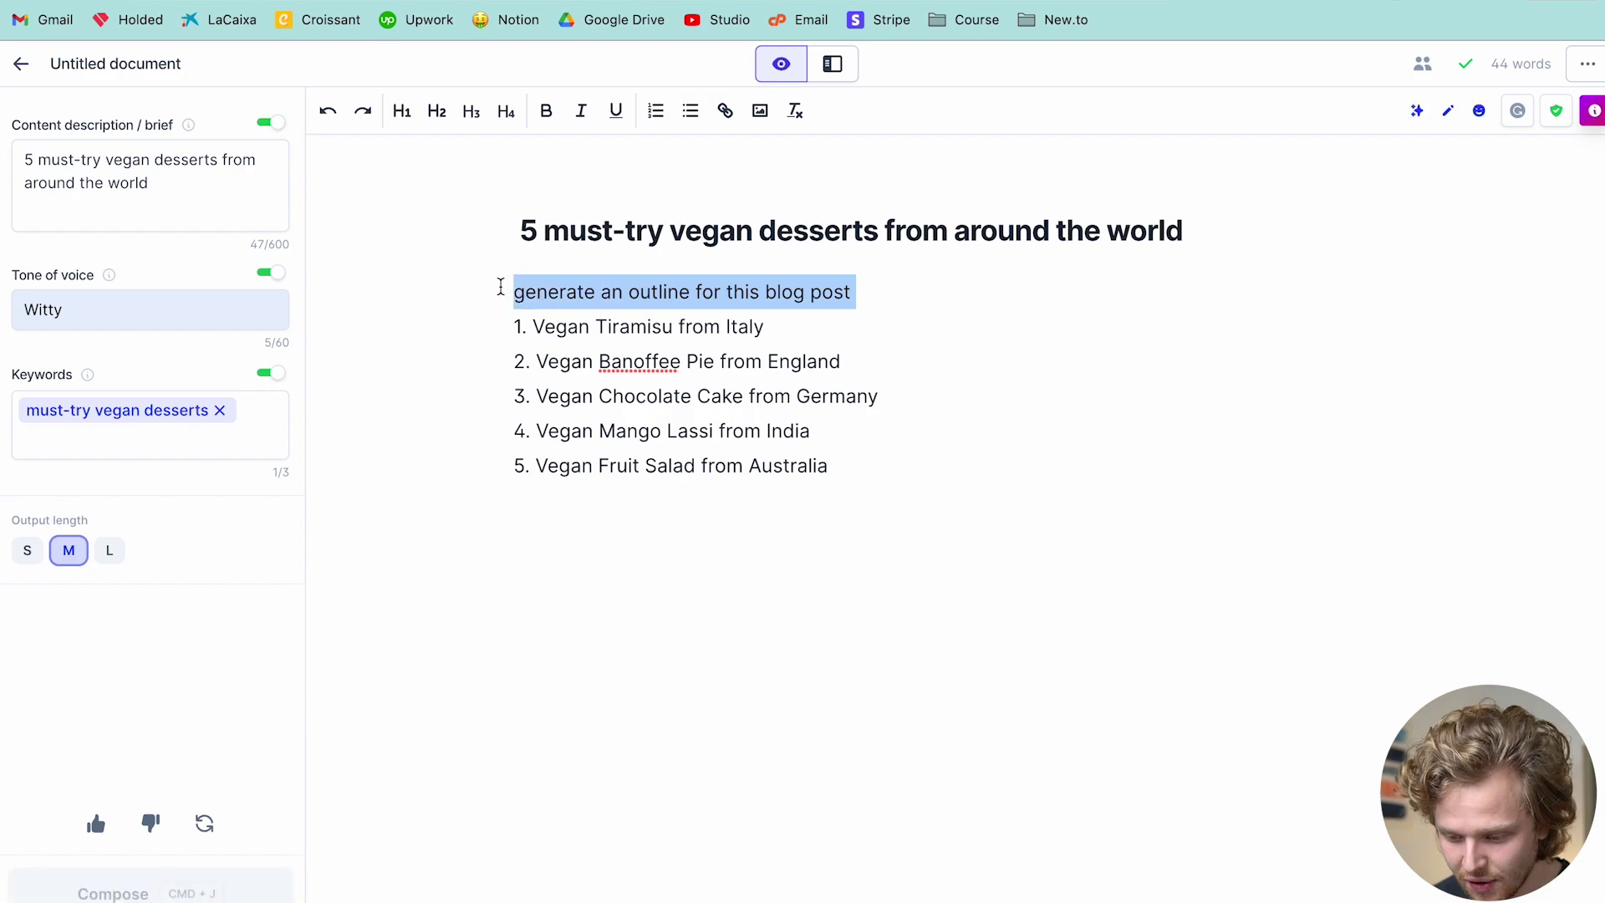
key("BackSpace")
key("BackSpace")
Step: Run "generate an introduction for this blog post" below the outline and put the generated introduction on its own line
left_click(953, 494)
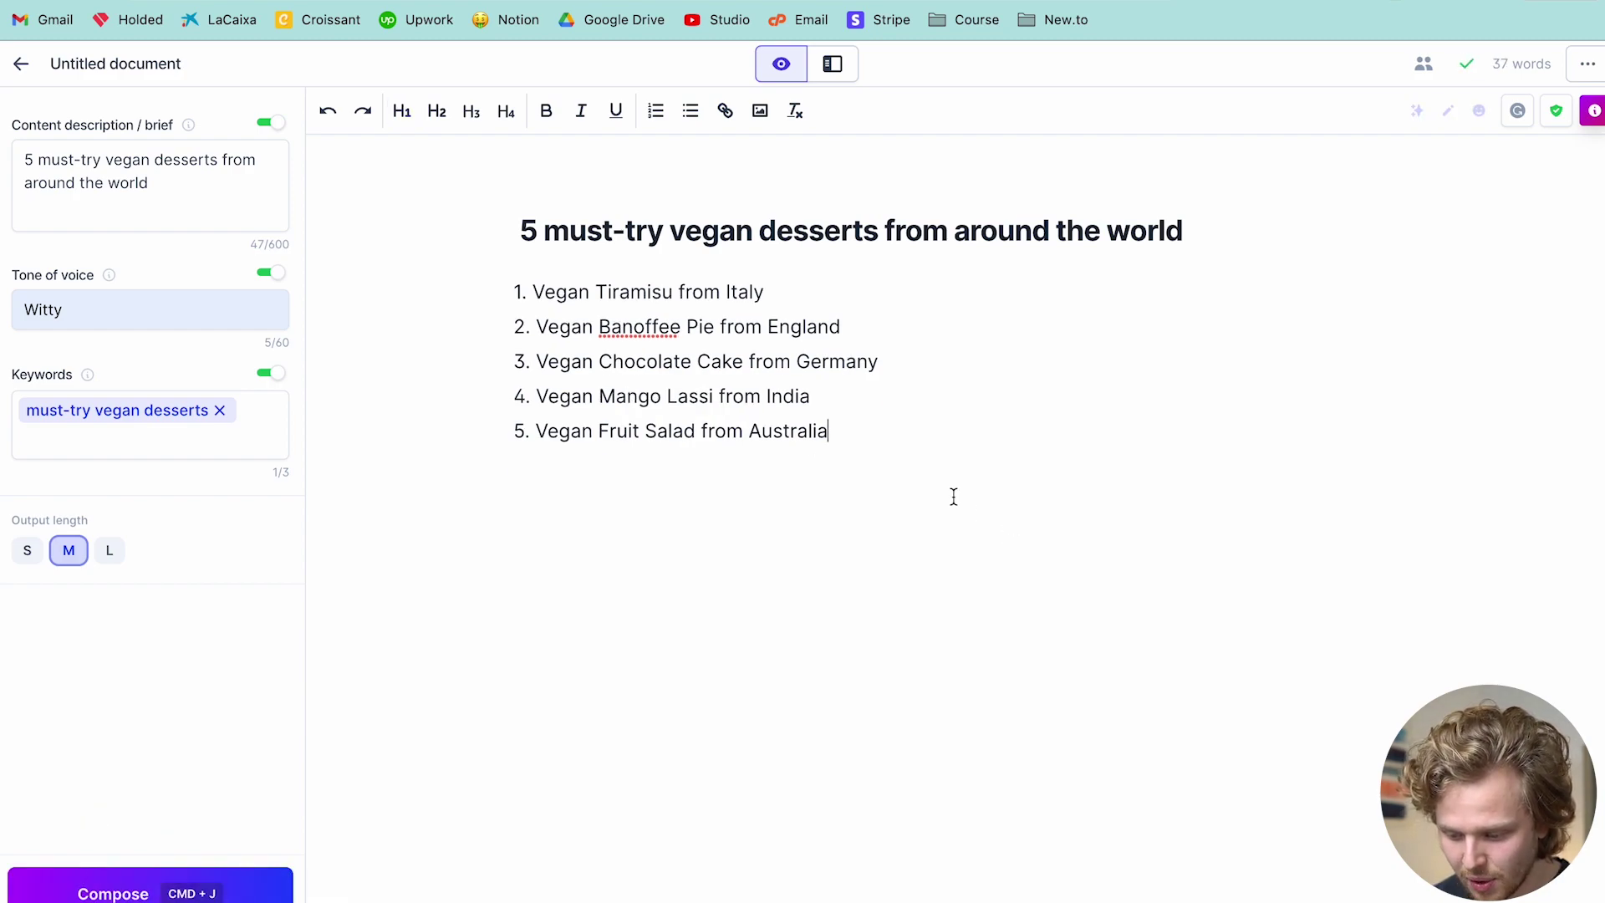
key("Return")
key("Return")
type("generate ")
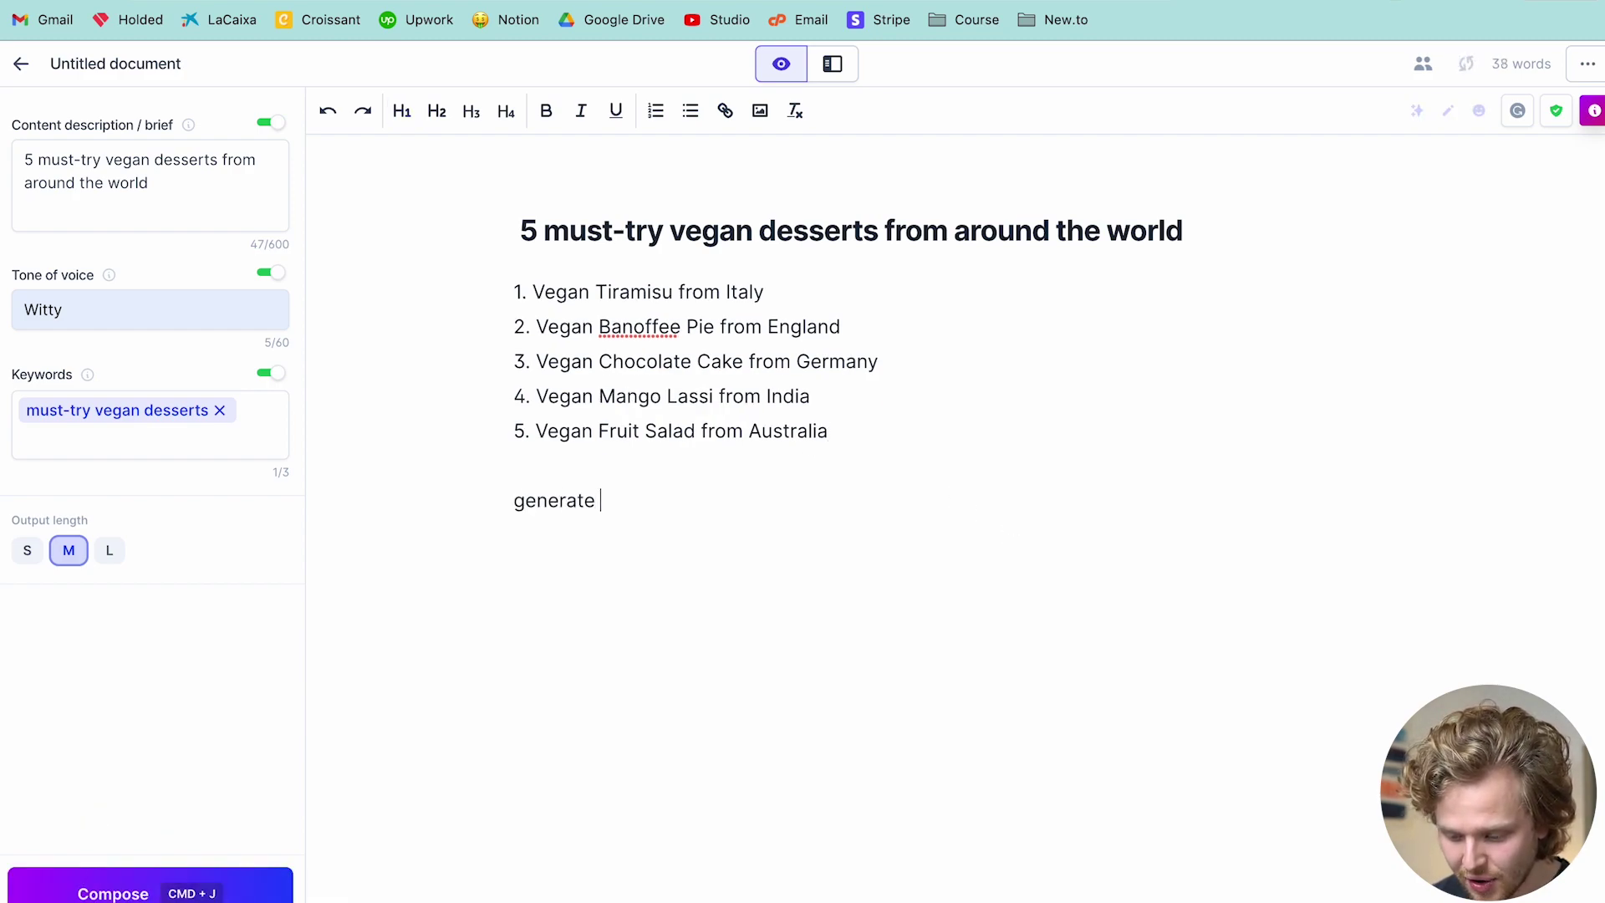
type("an introducti")
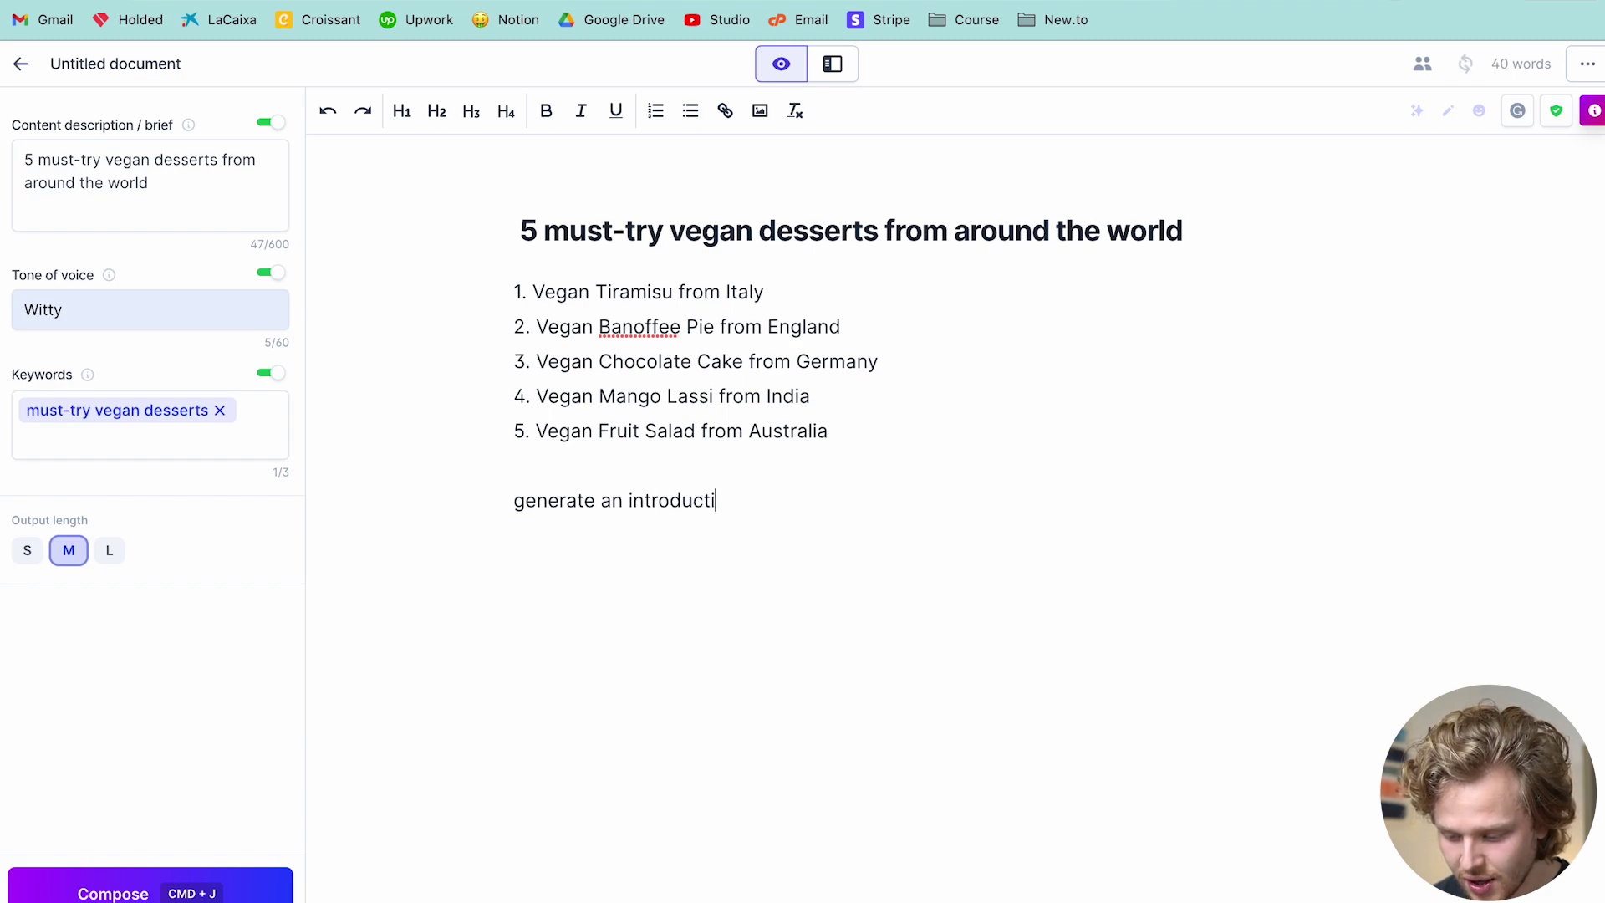
type("on for this blog post")
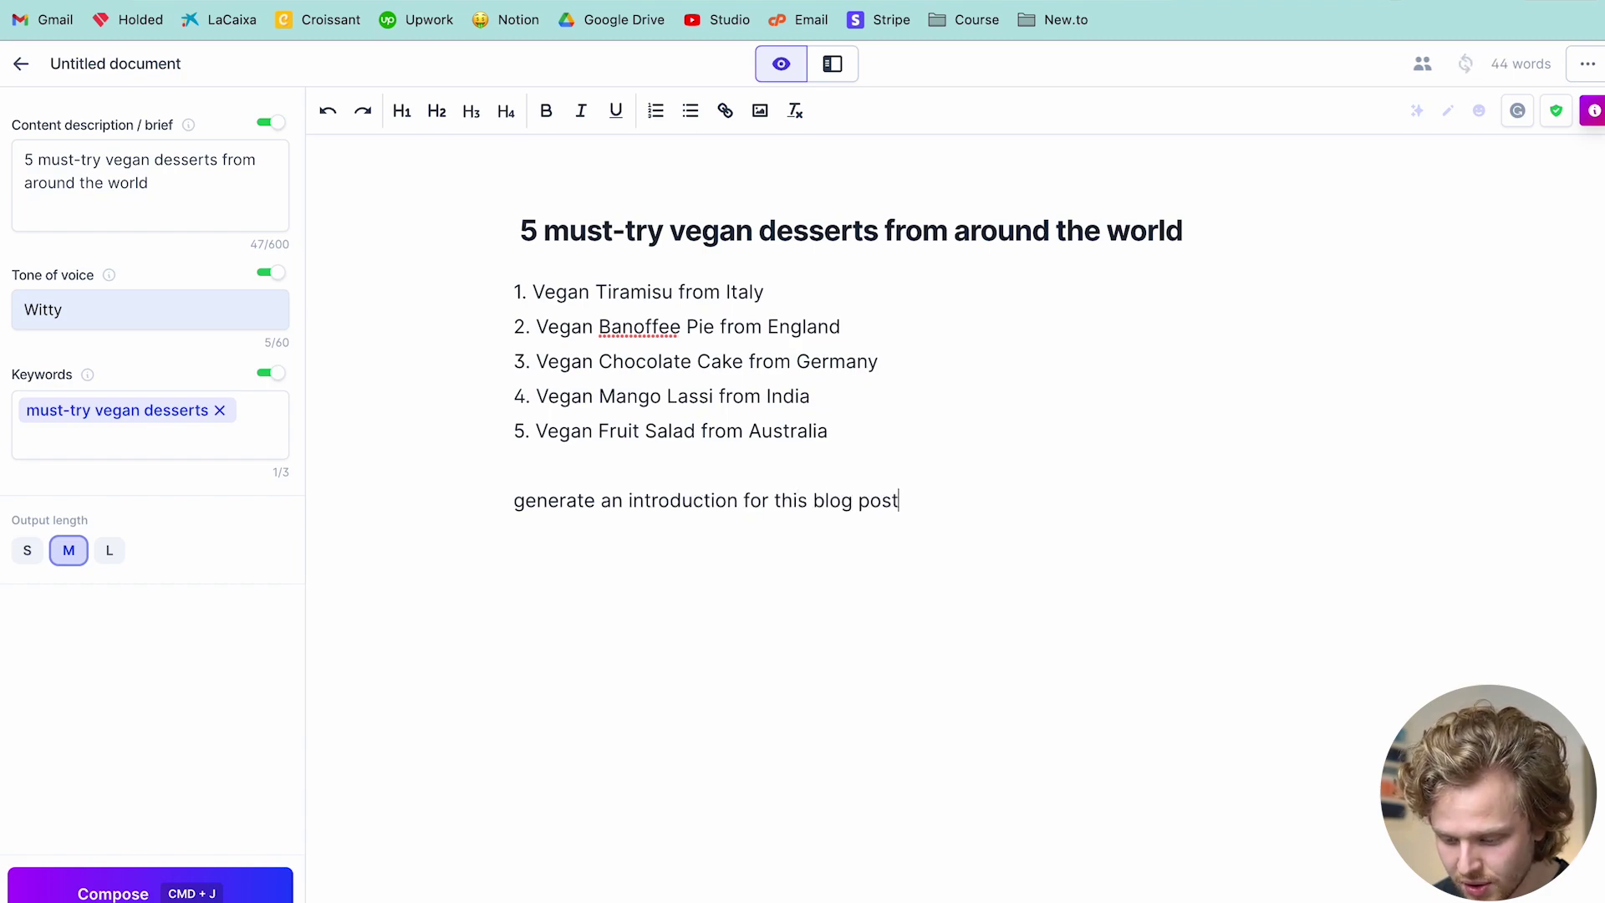
triple_click(797, 498)
key("super+j")
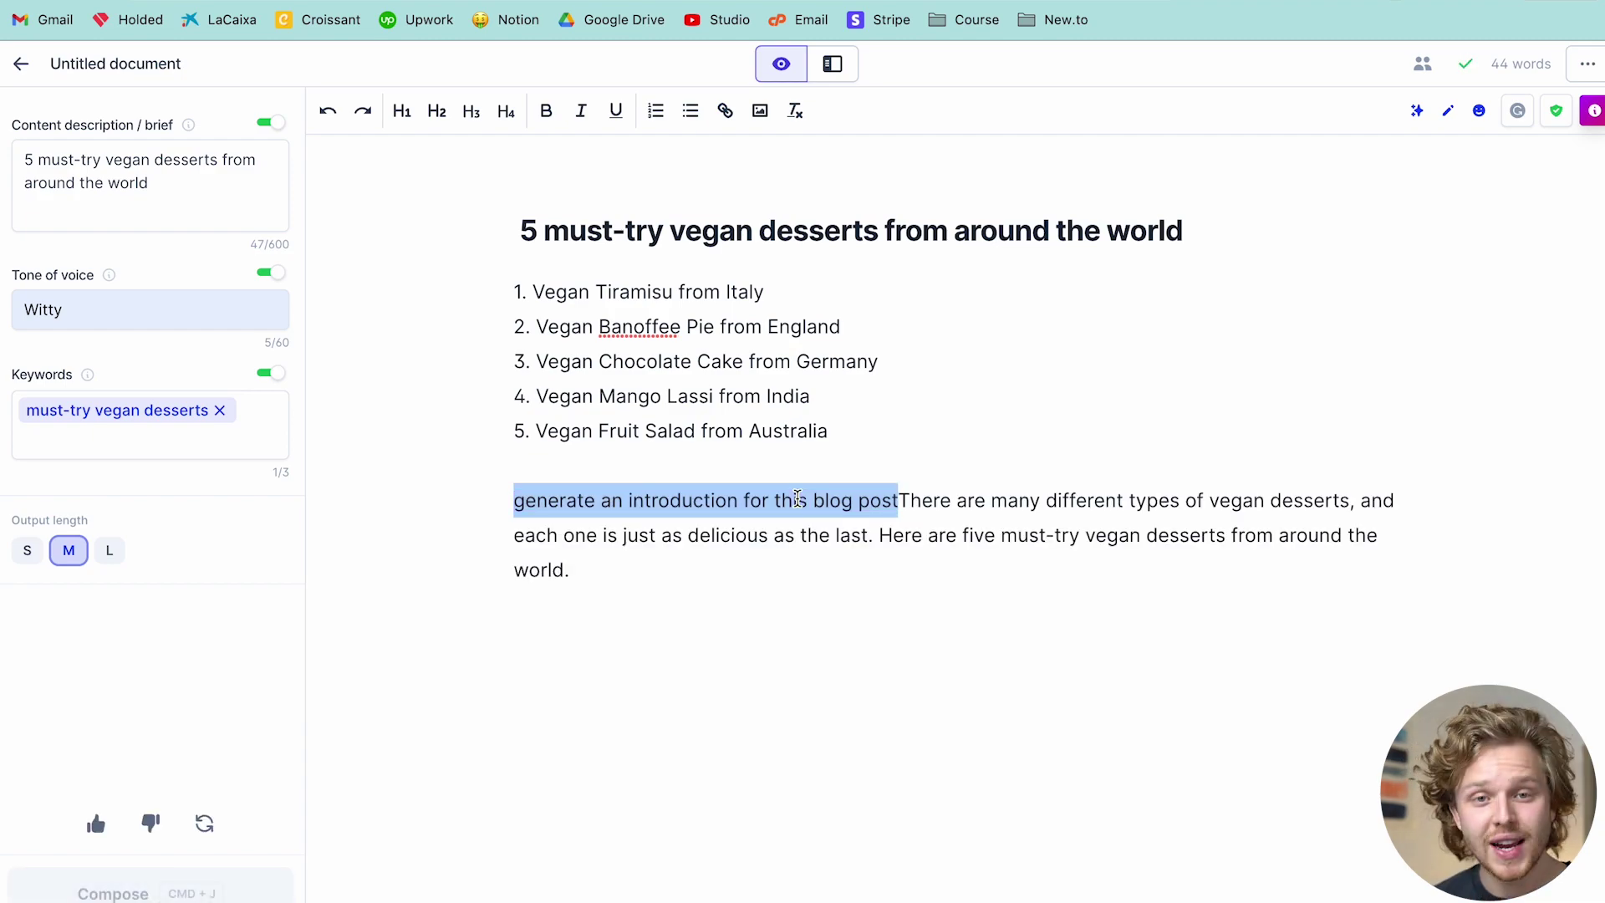
key("Right")
key("Return")
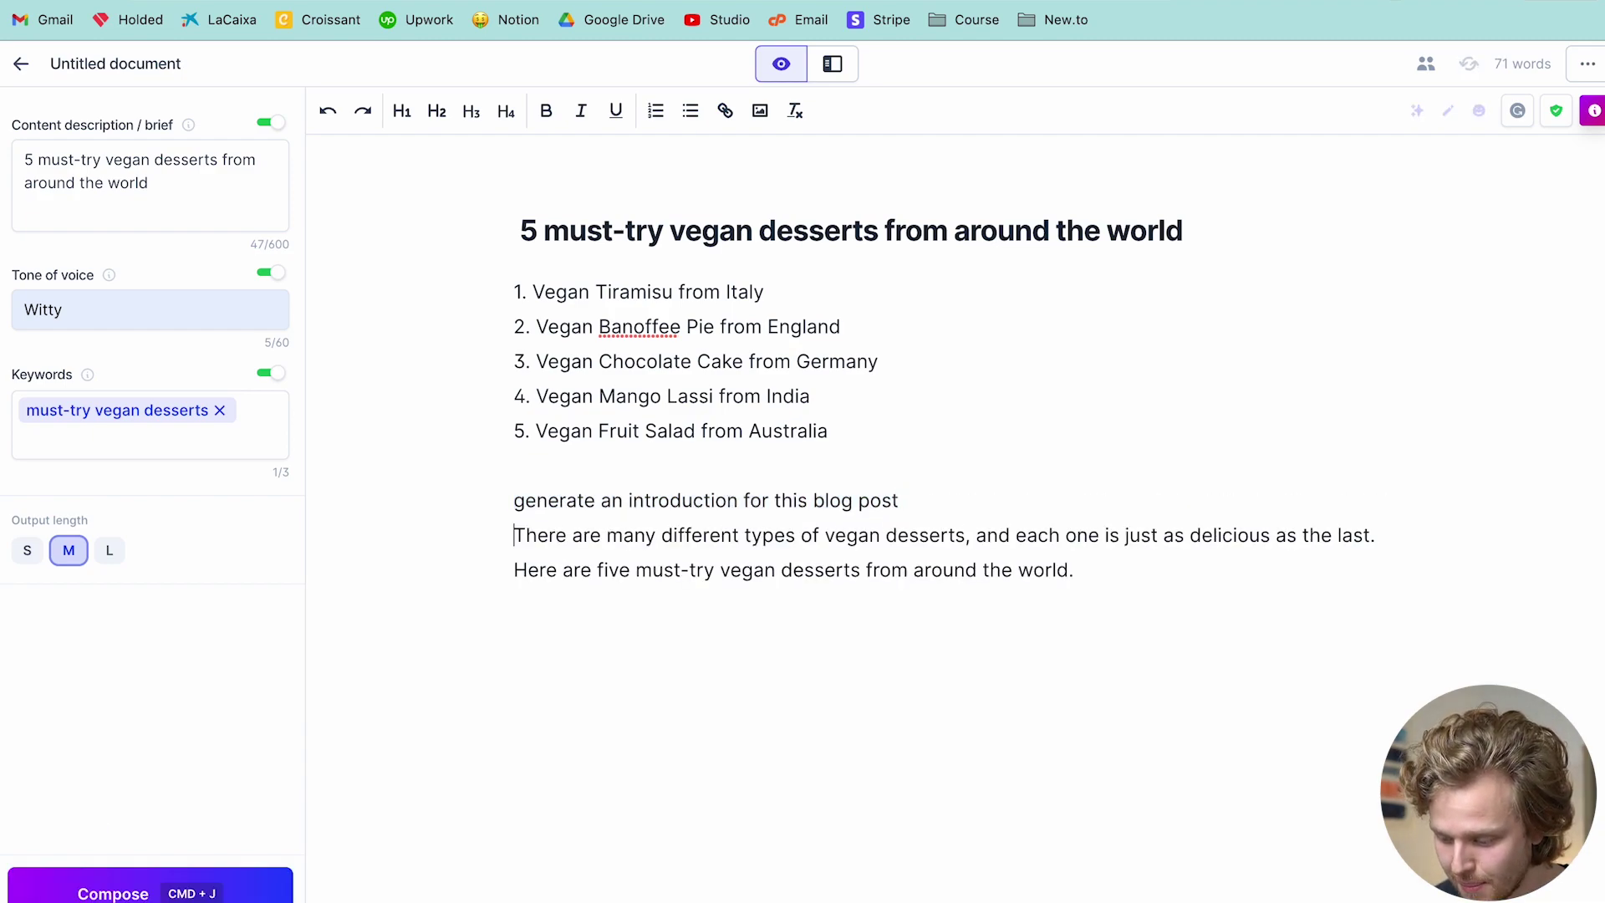
Step: Delete the command line "generate an introduction for this blog post" above the generated introduction
key("Return")
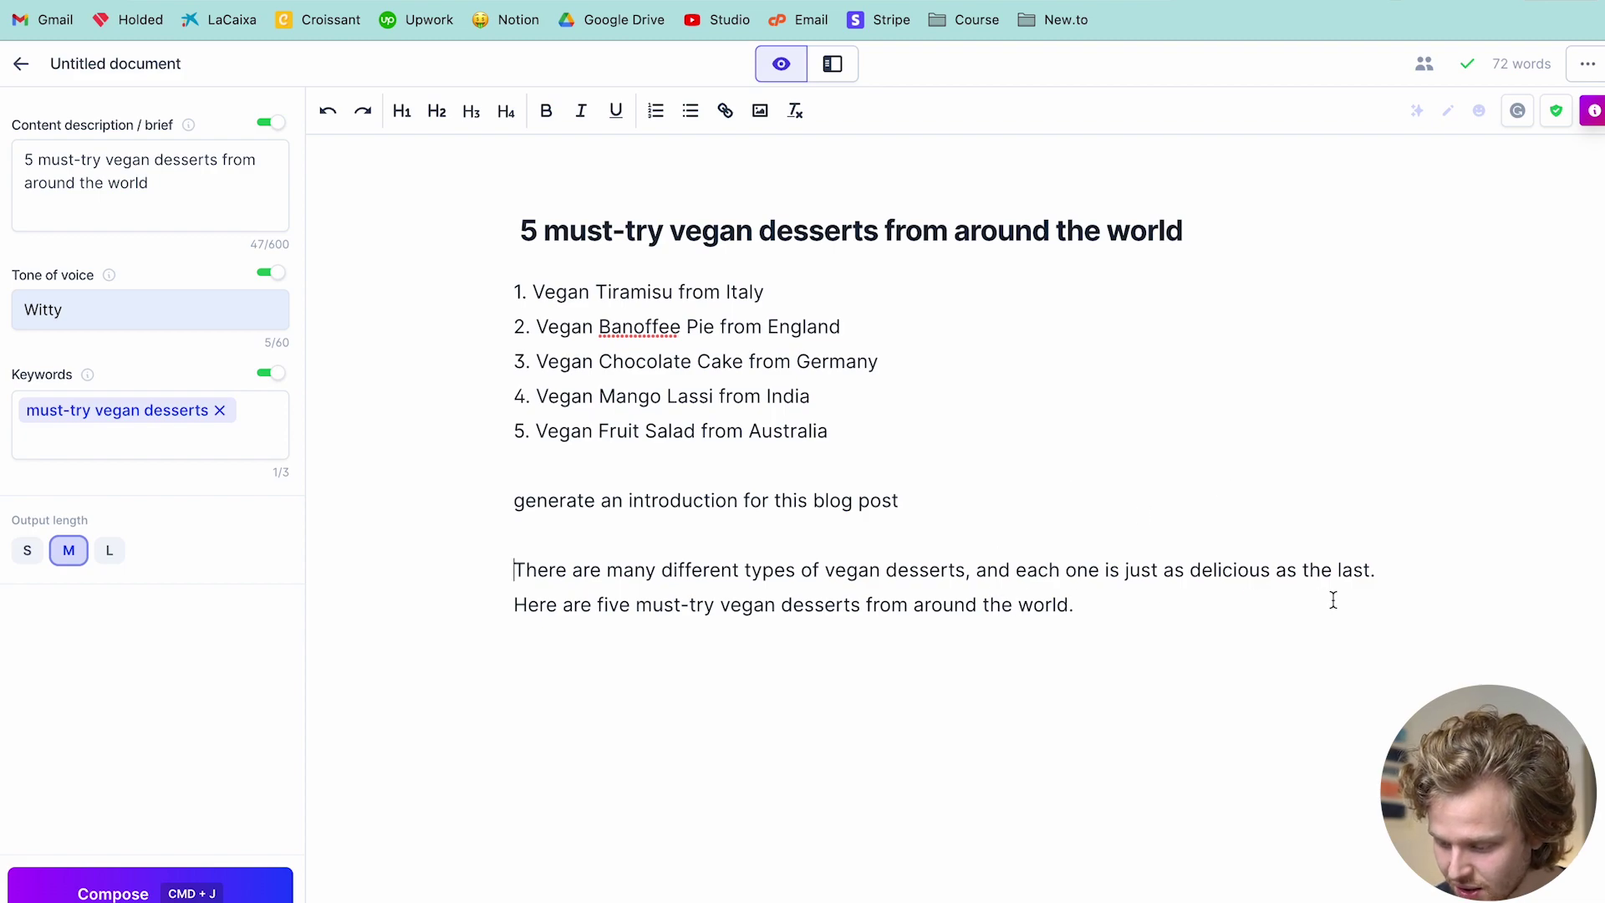
triple_click(919, 499)
key("BackSpace")
key("BackSpace")
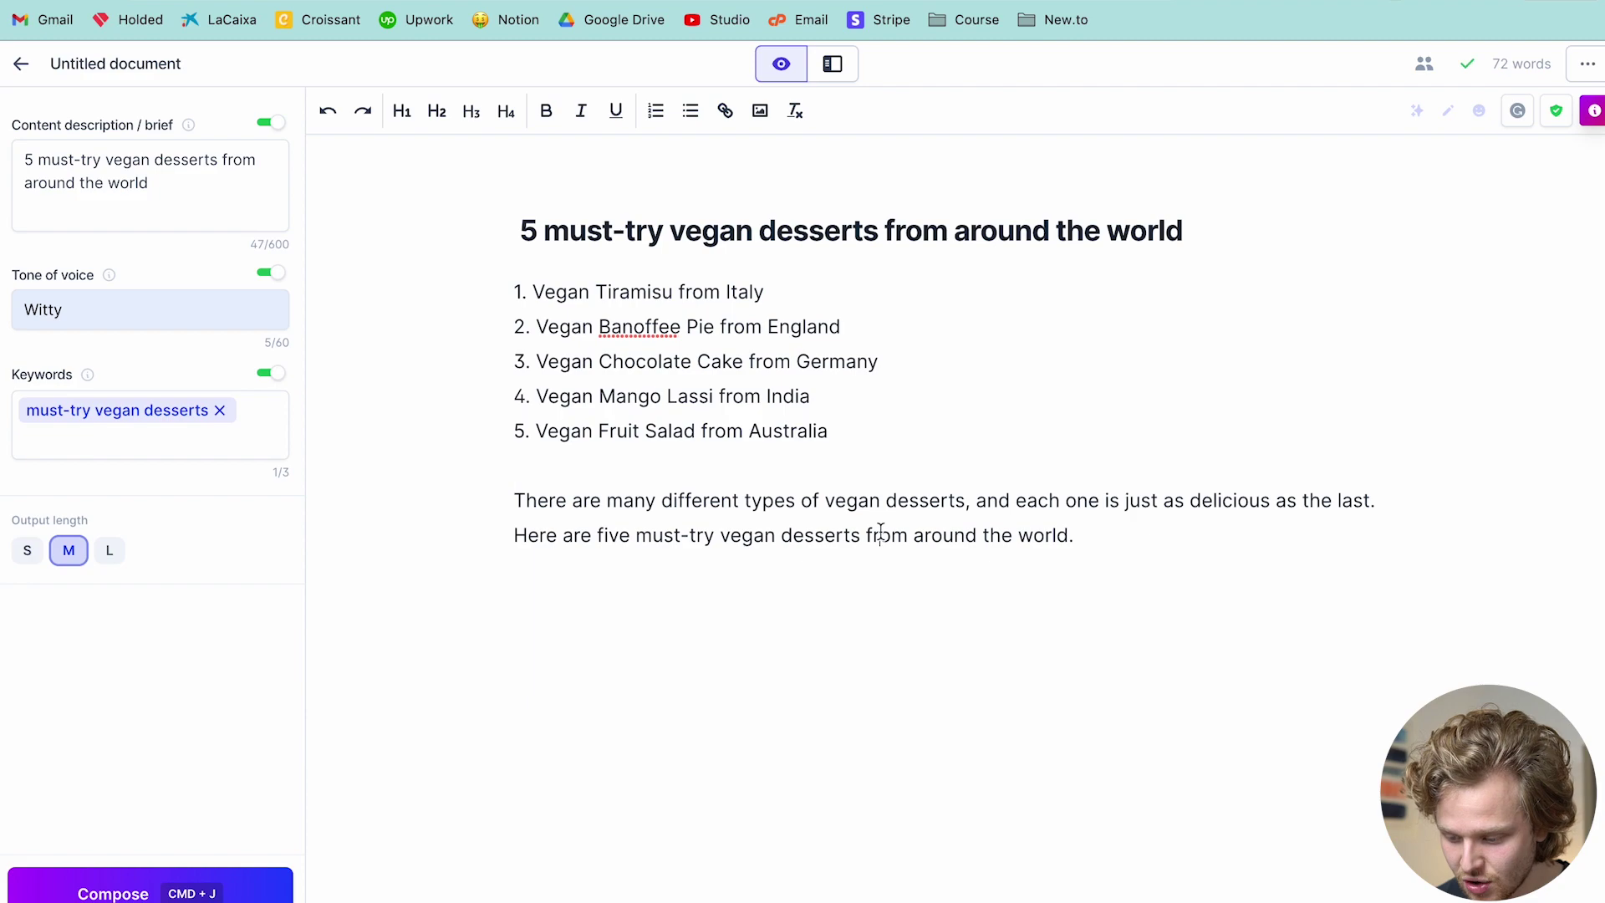
Step: Move the introduction paragraph from below the outline to between the blog title and the first outline item
triple_click(880, 532)
key("ctrl+c")
key("BackSpace")
left_click(1228, 240)
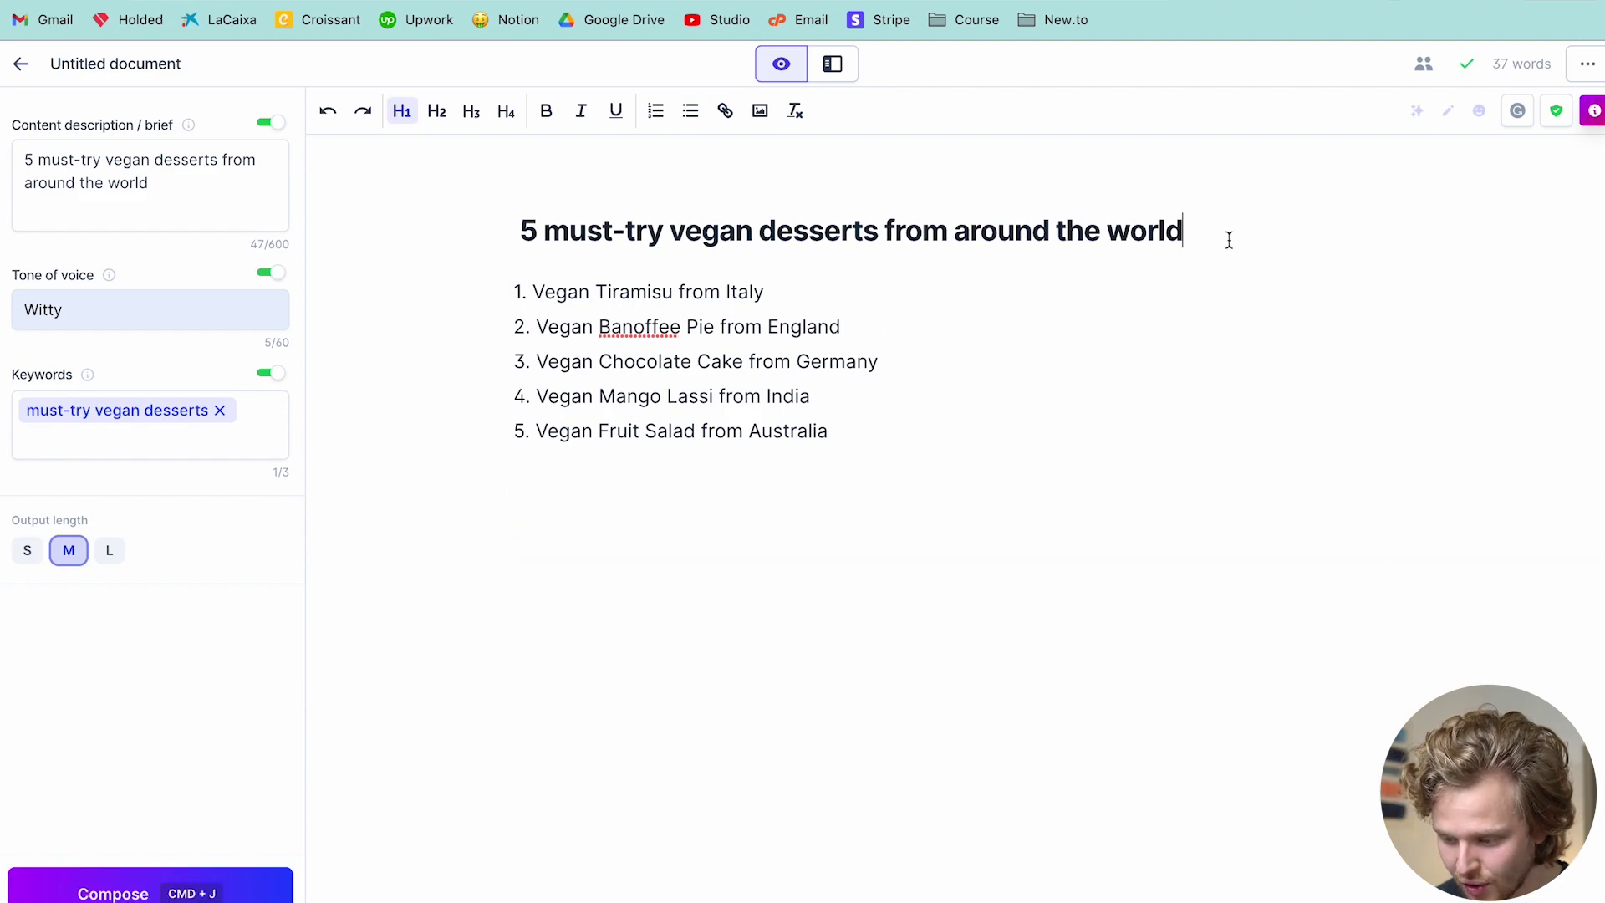
key("Return")
key("Return")
key("ctrl+v")
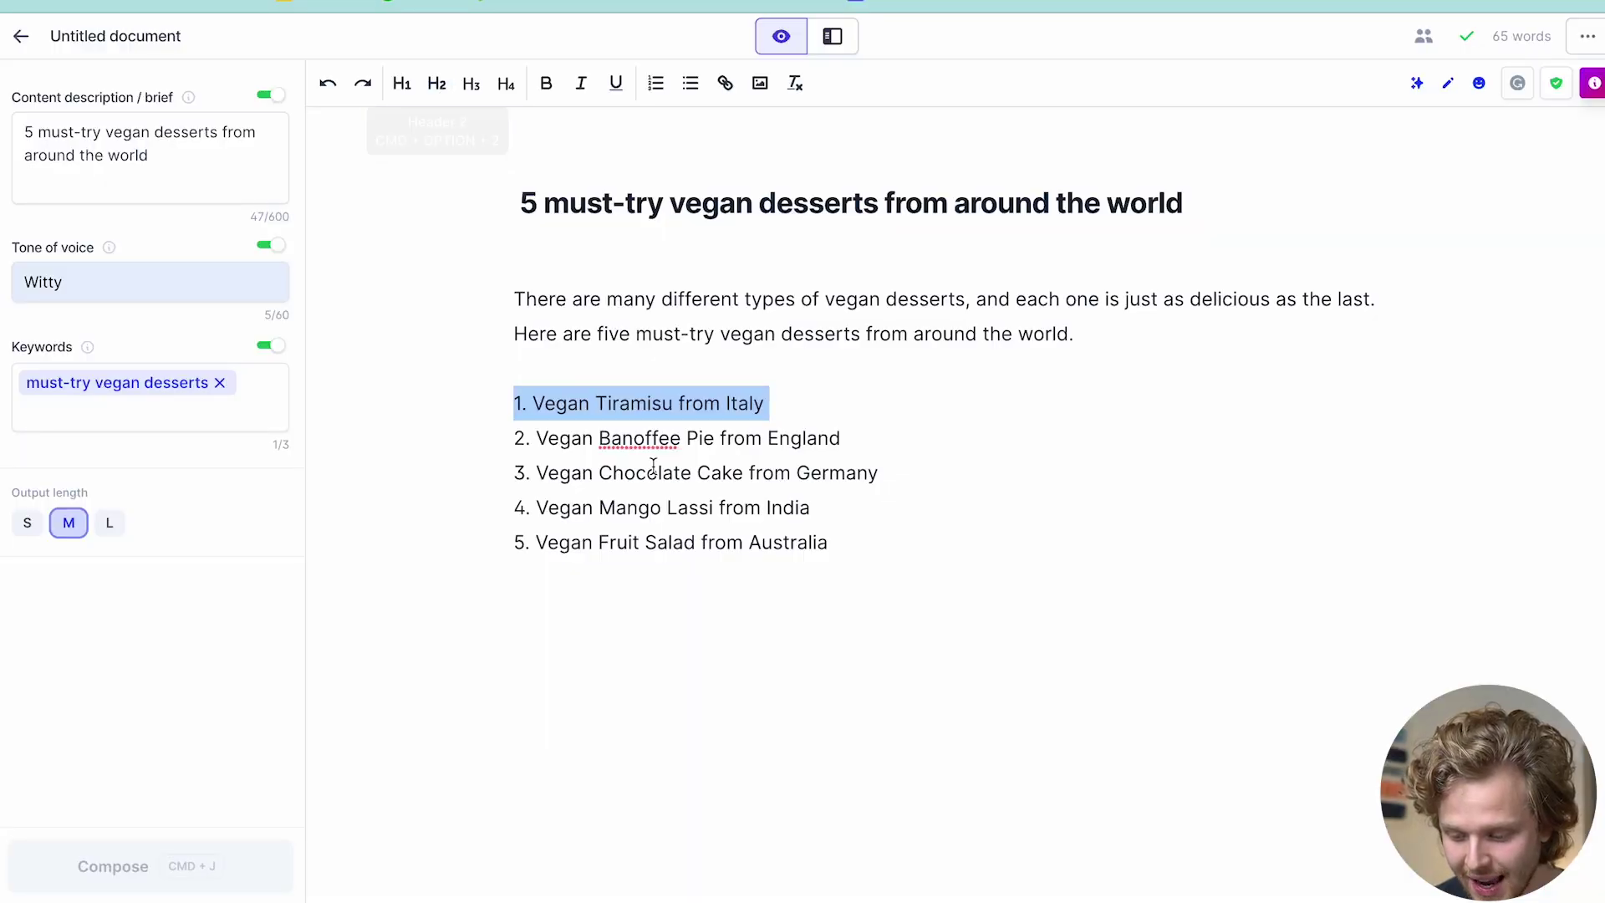
Step: Format "1. Vegan Tiramisu from Italy" as a level 2 heading and generate text on a new line below it
left_click(438, 79)
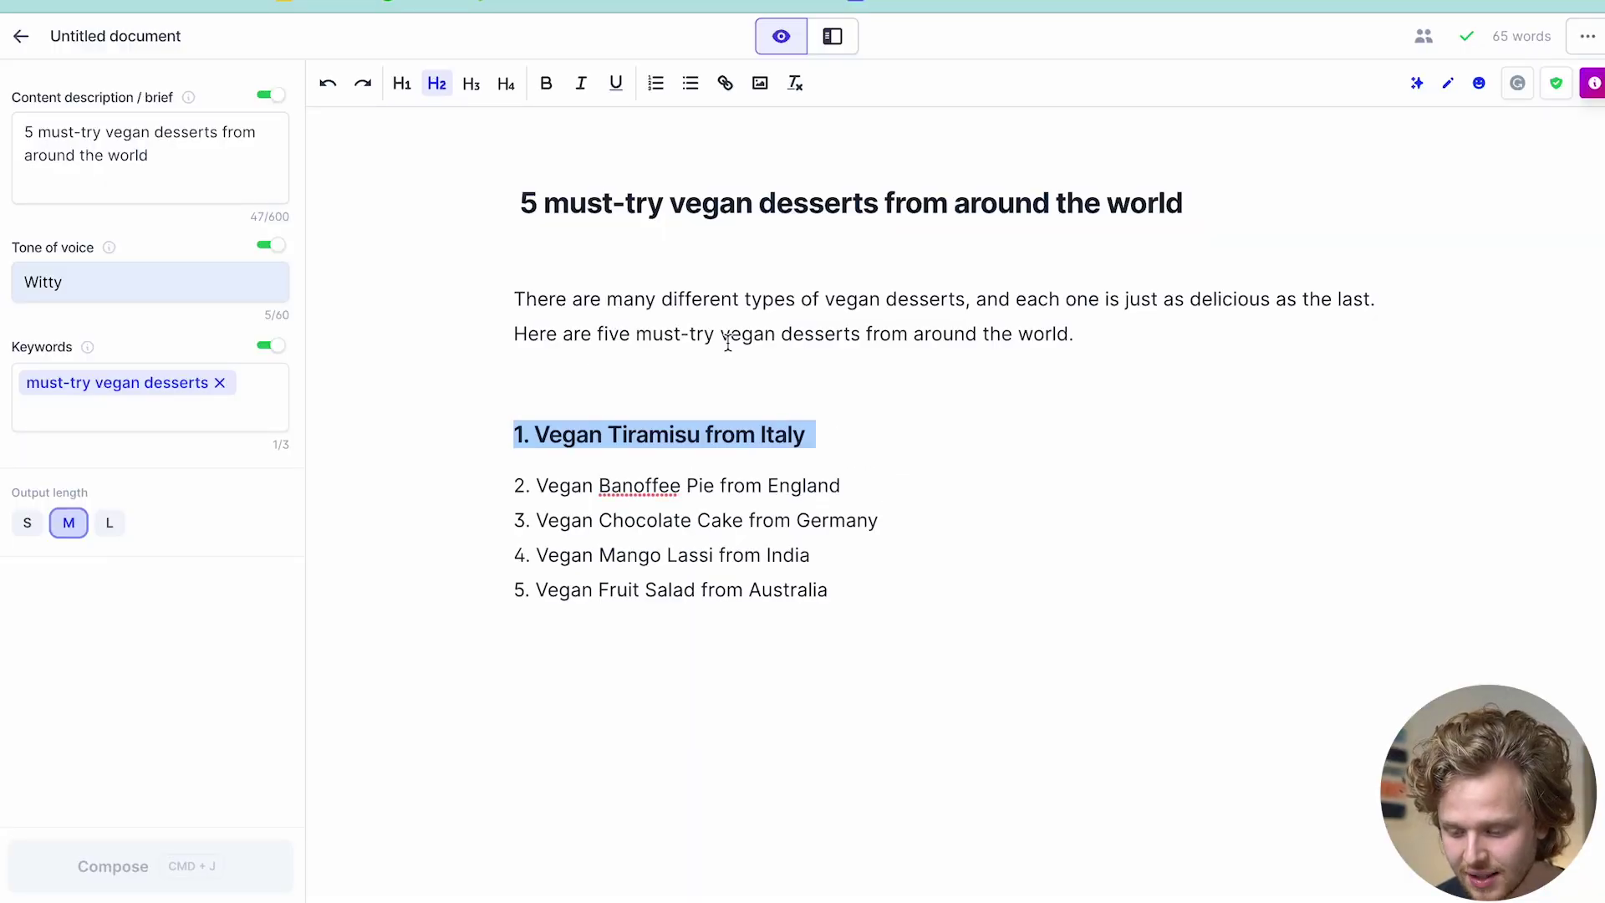
left_click(836, 440)
key("Return")
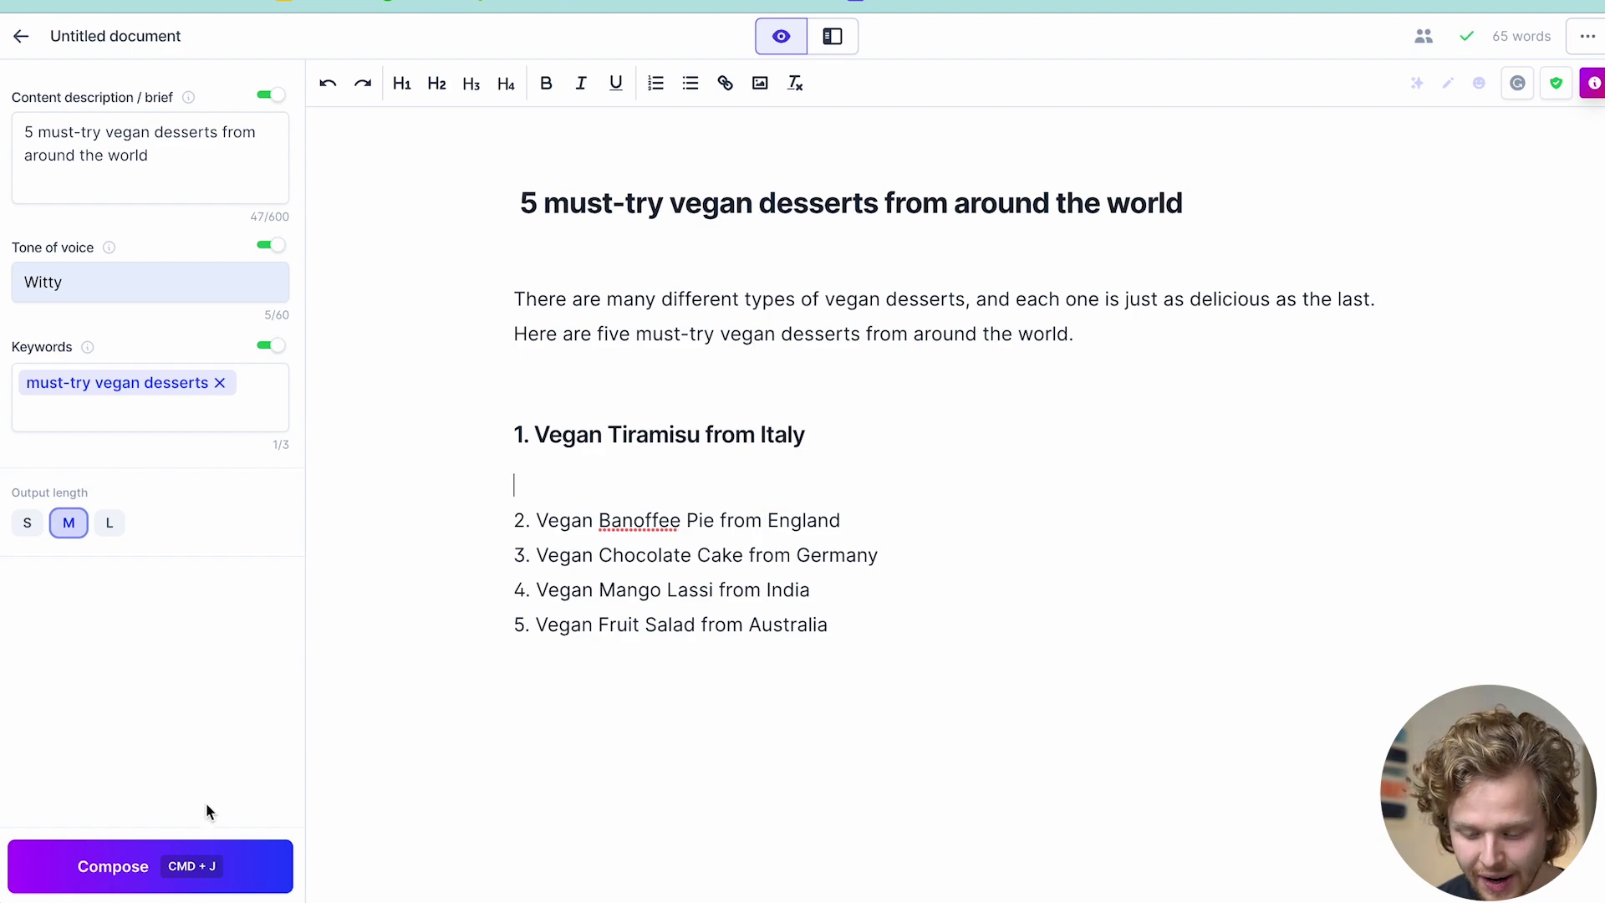
left_click(179, 862)
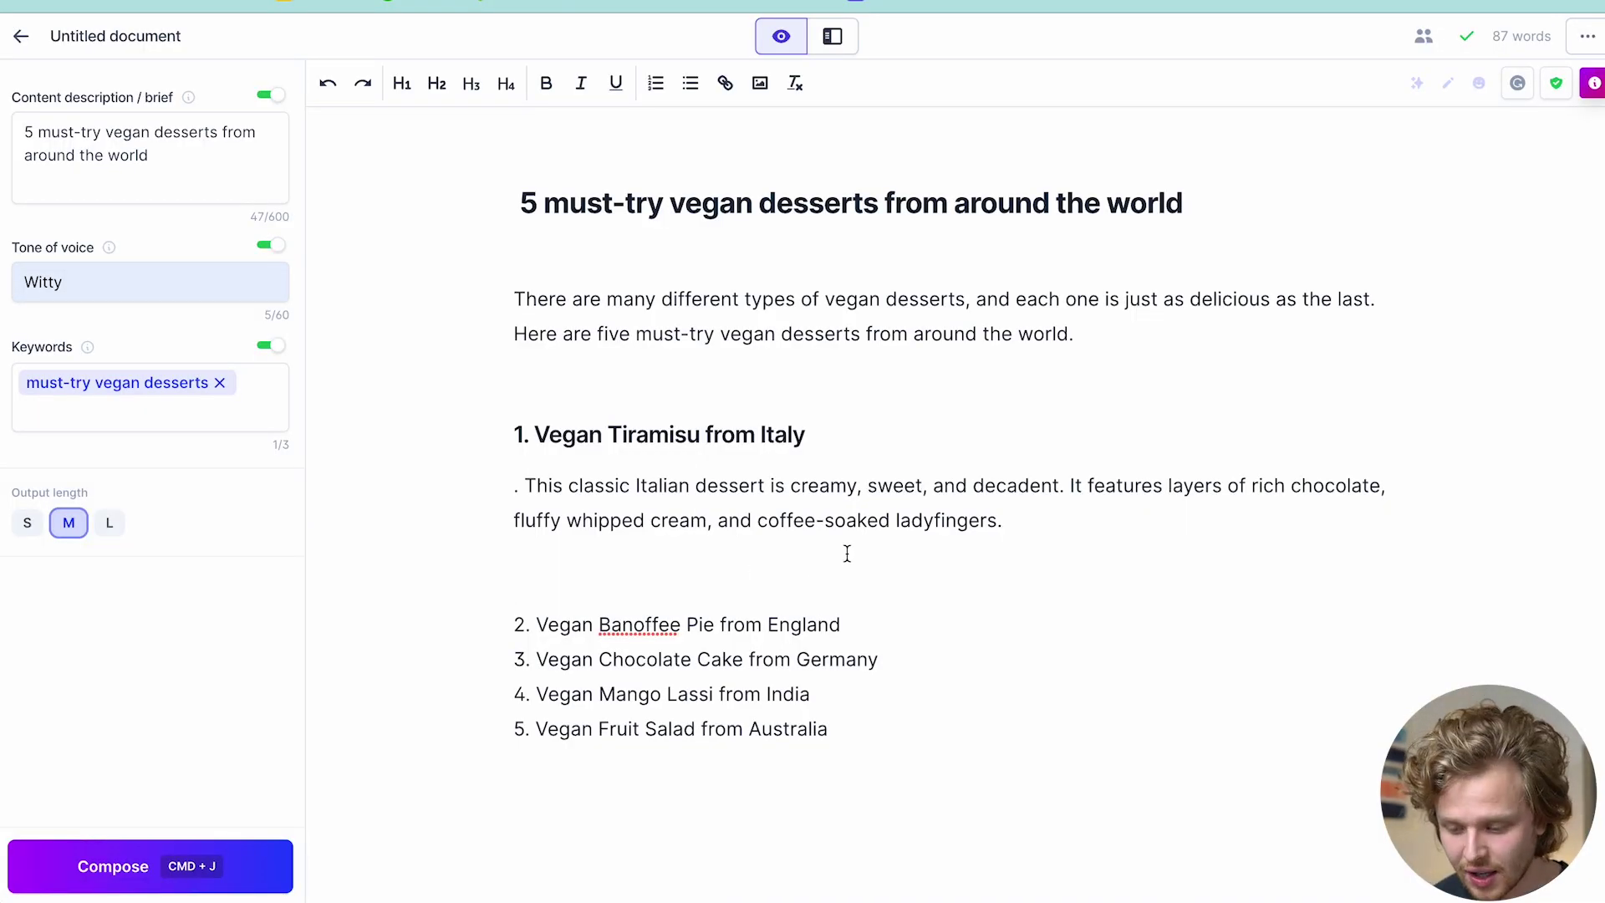
Step: Change the tiramisu heading to "1. Generate a recipe for a Vegan Tiramisu from Italy" and delete the generated description below it
left_click(536, 433)
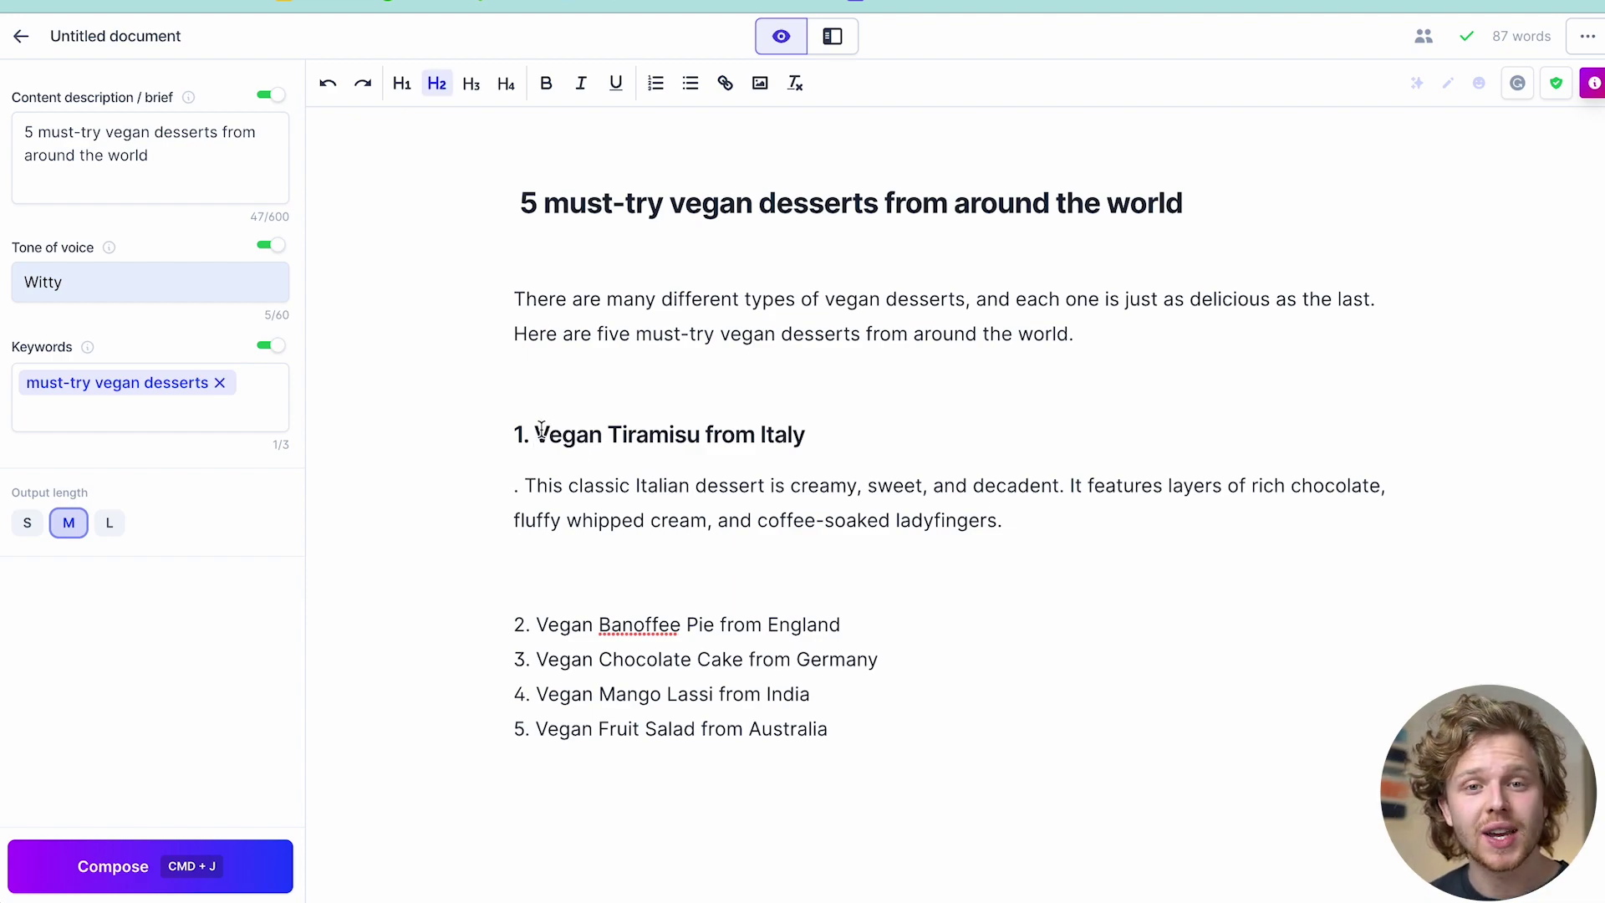
type("Generate a recip")
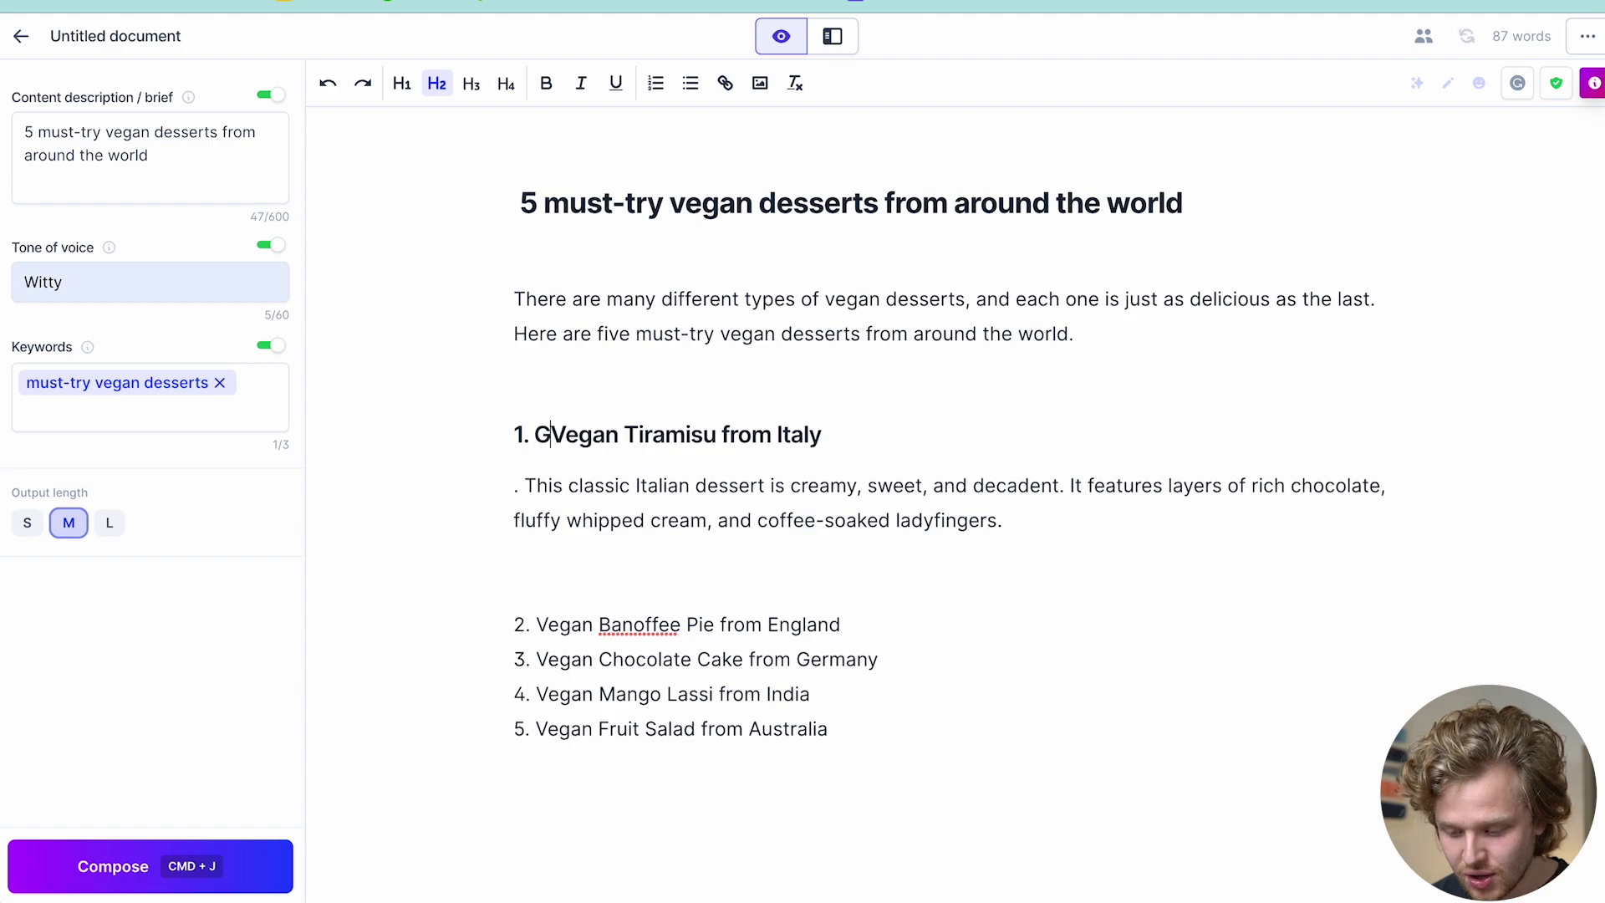
type("e for ")
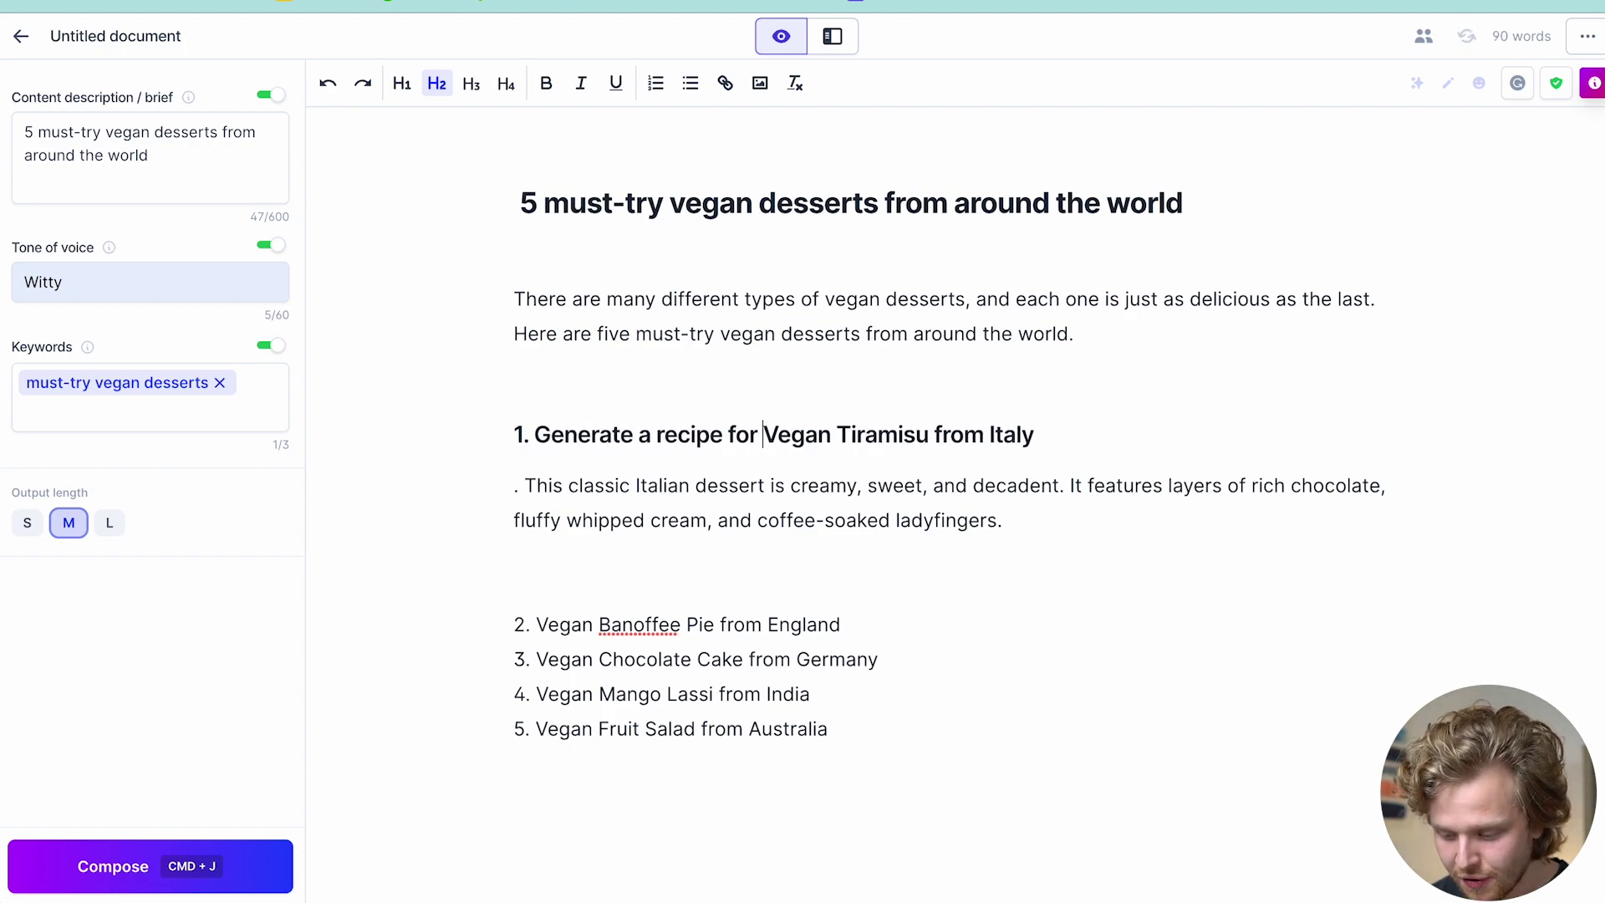
type("a")
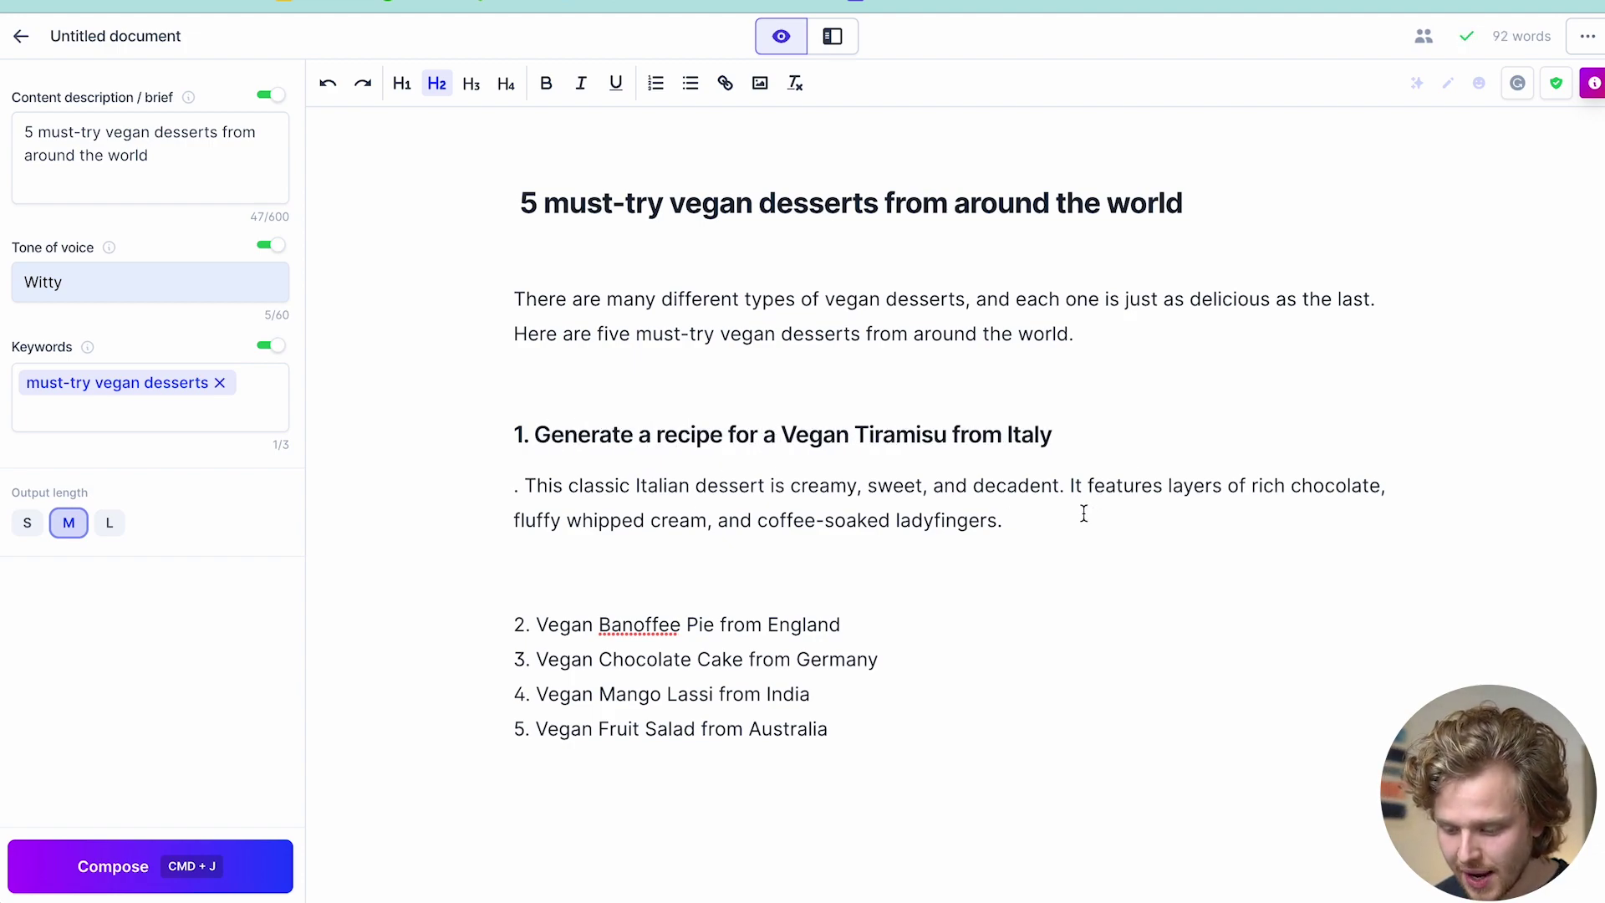
left_click_drag(1084, 514, 511, 483)
key("BackSpace")
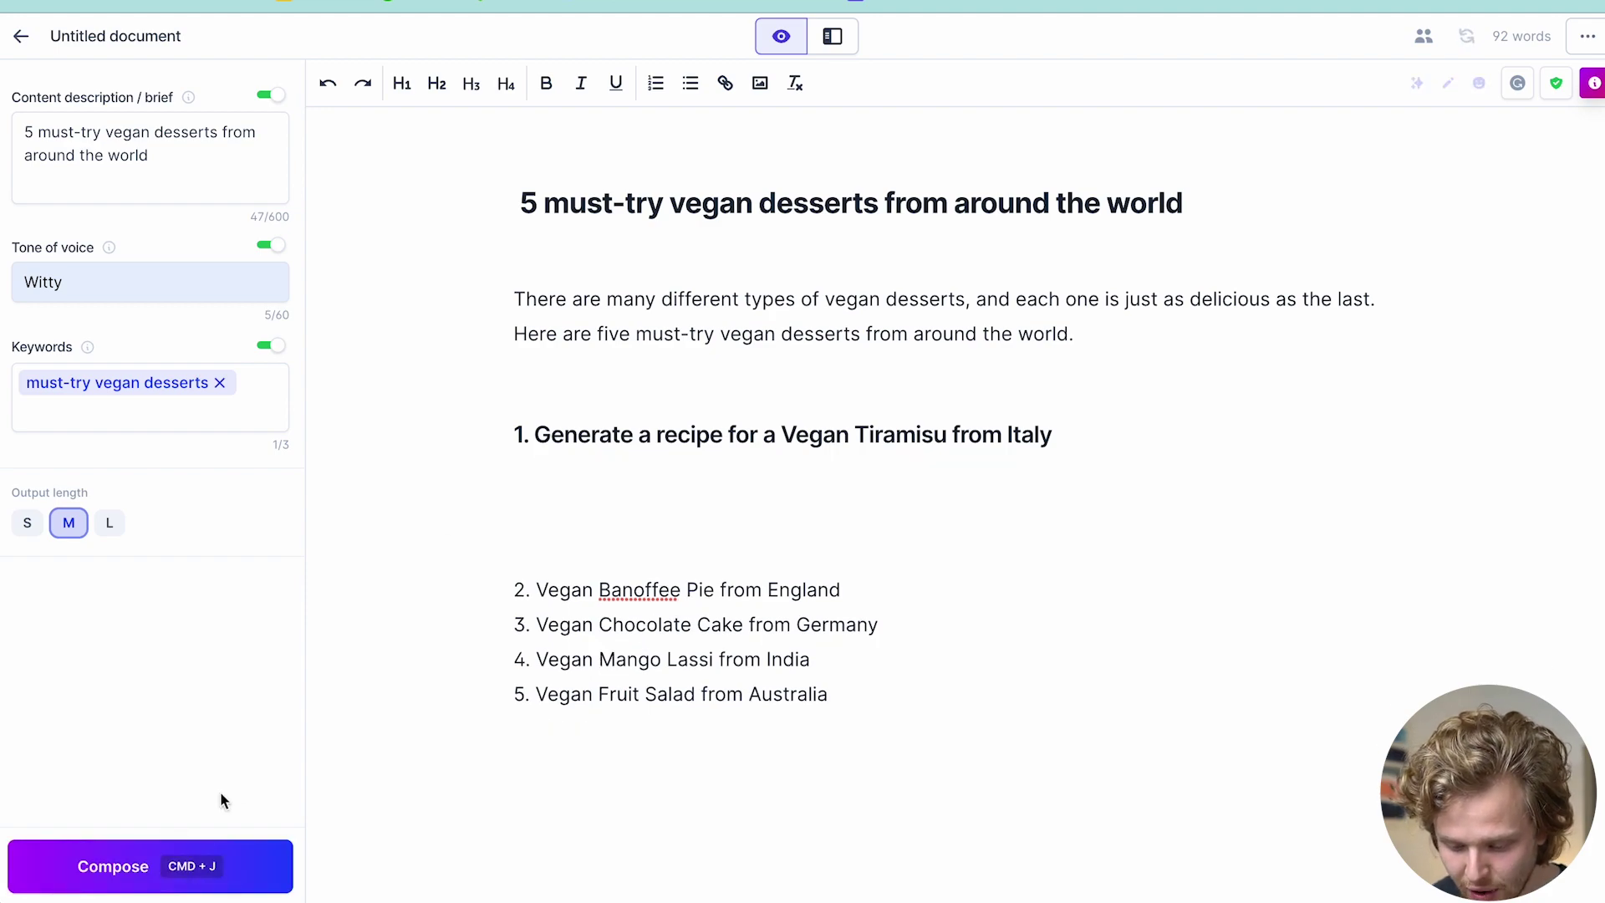
Step: Generate the vegan tiramisu recipe below its heading, continuing the composition until the ingredients and instructions are complete
left_click(147, 866)
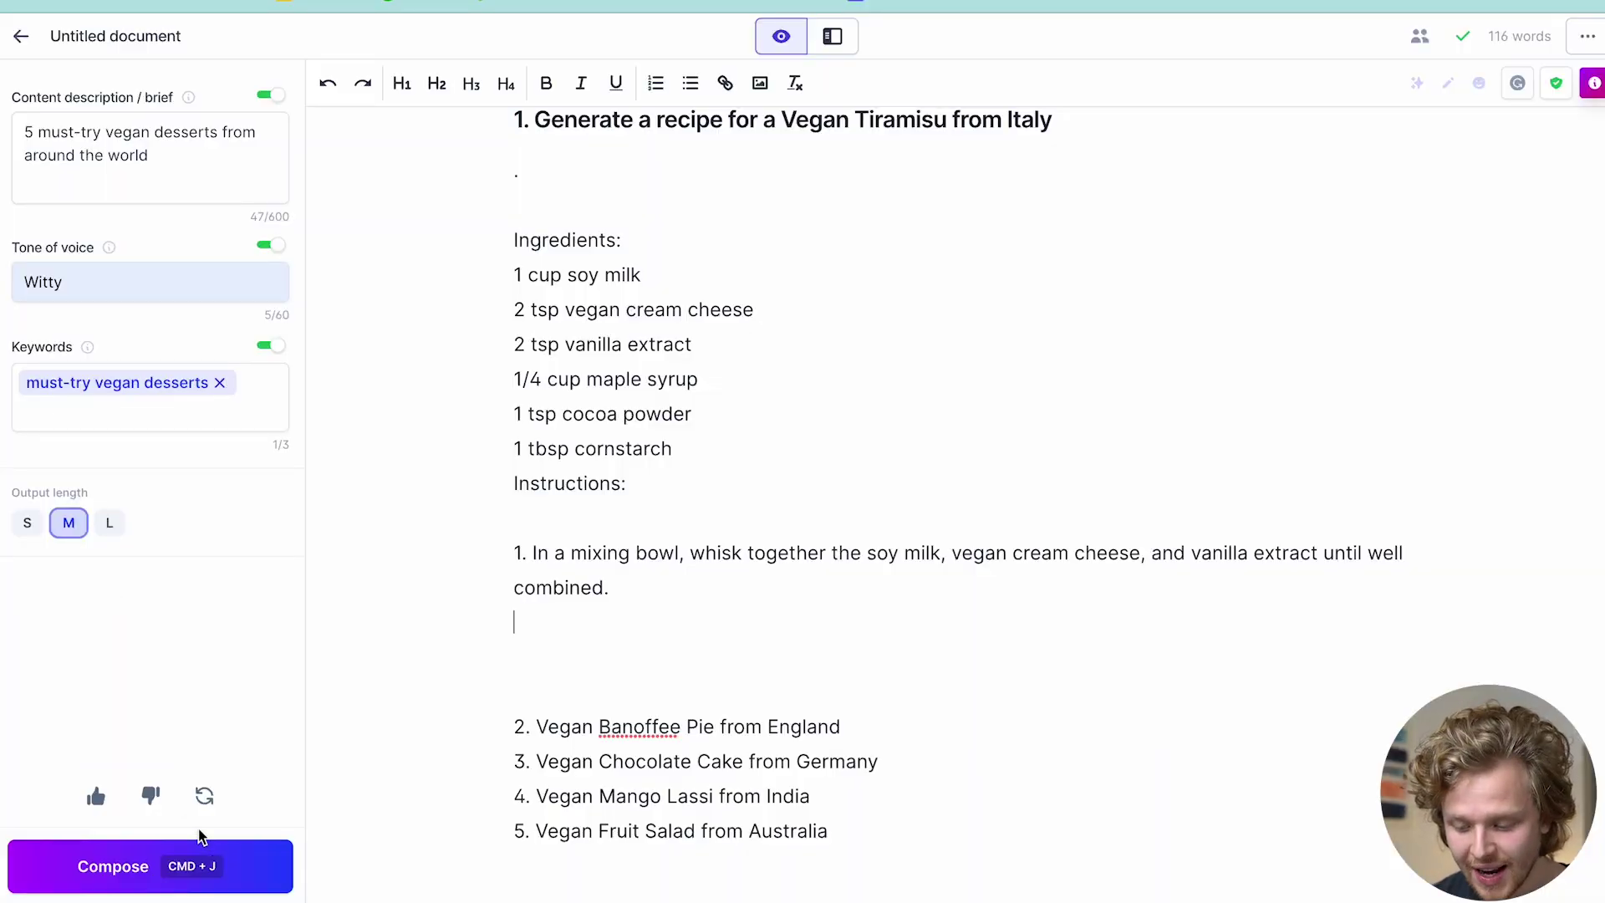
left_click(161, 875)
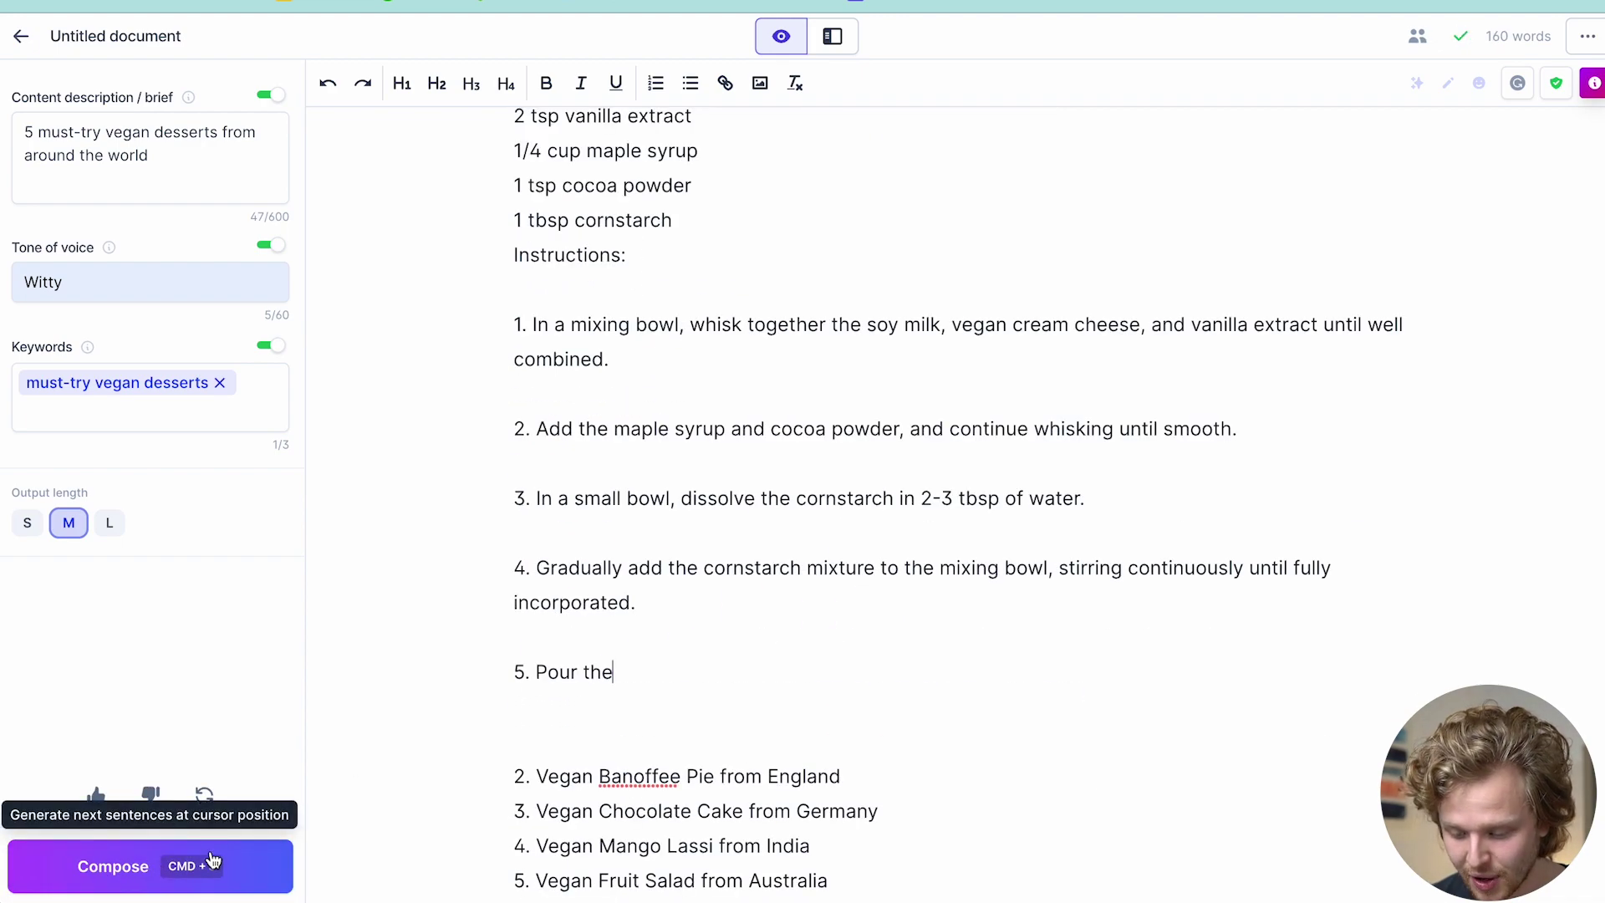
left_click(211, 865)
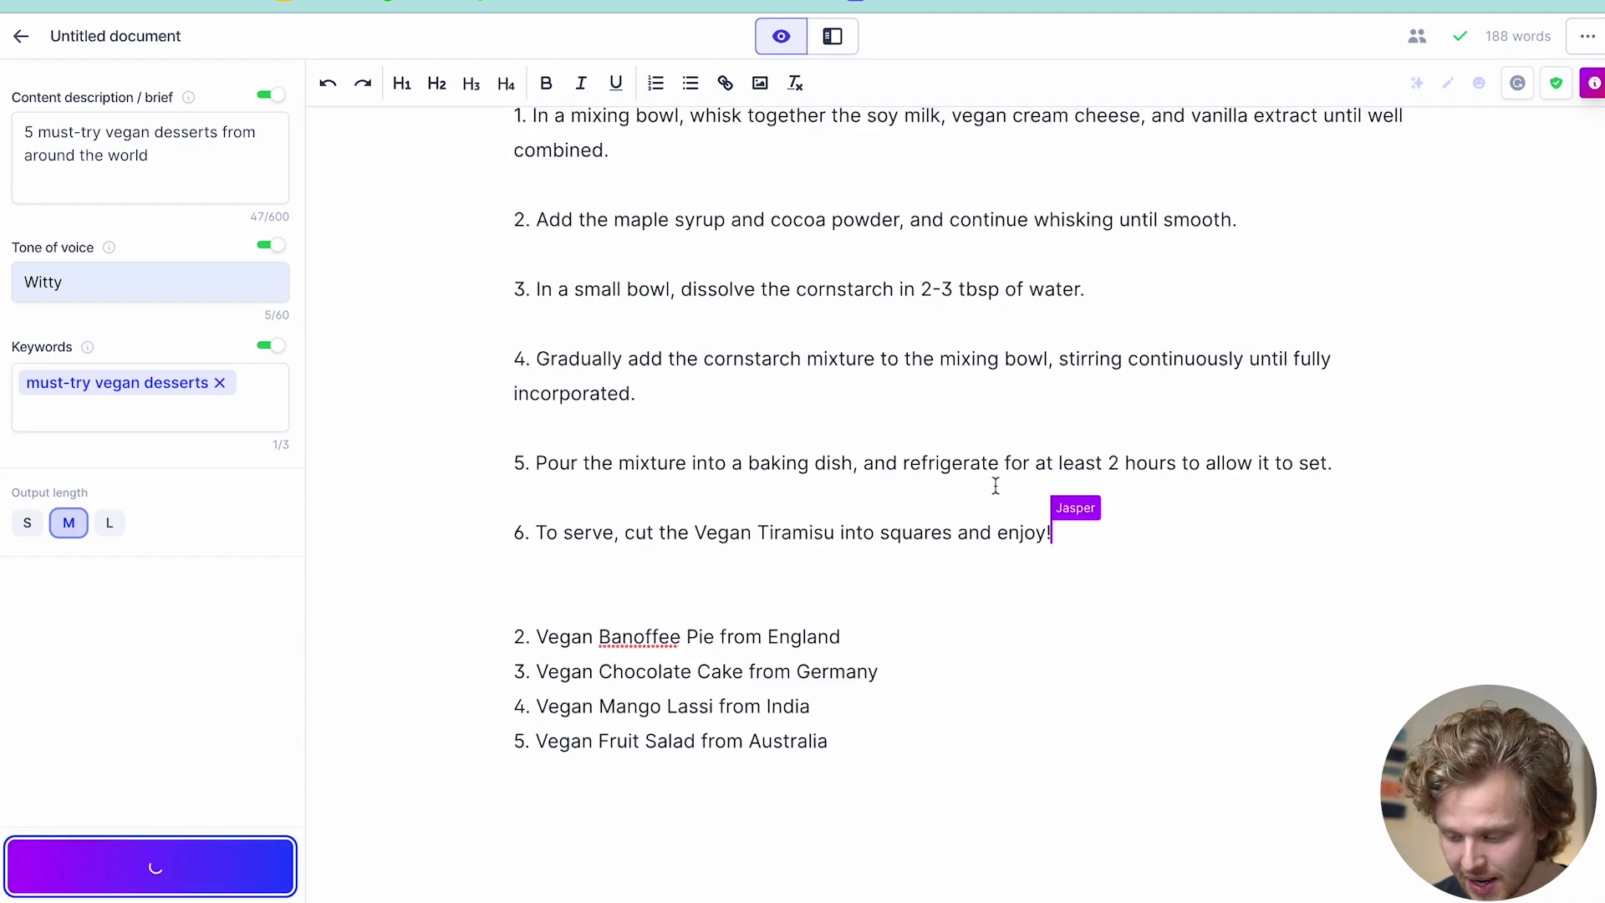
Step: Remove the stray period and empty lines between the tiramisu heading and its ingredients list
left_click(938, 603)
scroll(938, 602, "up", 2)
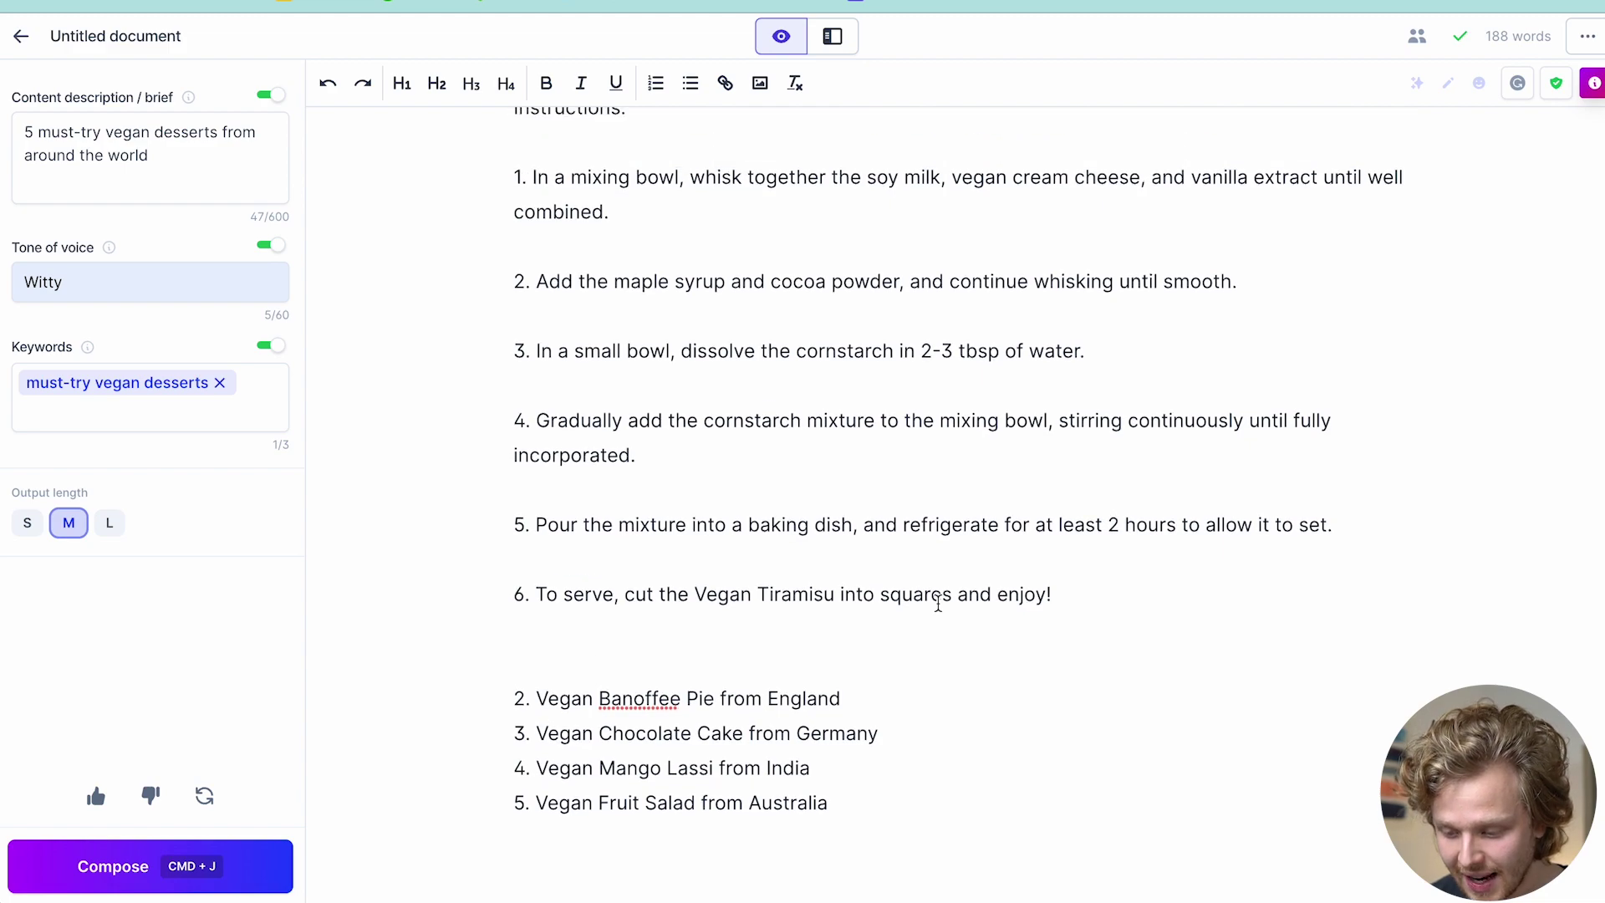
scroll(938, 603, "up", 10)
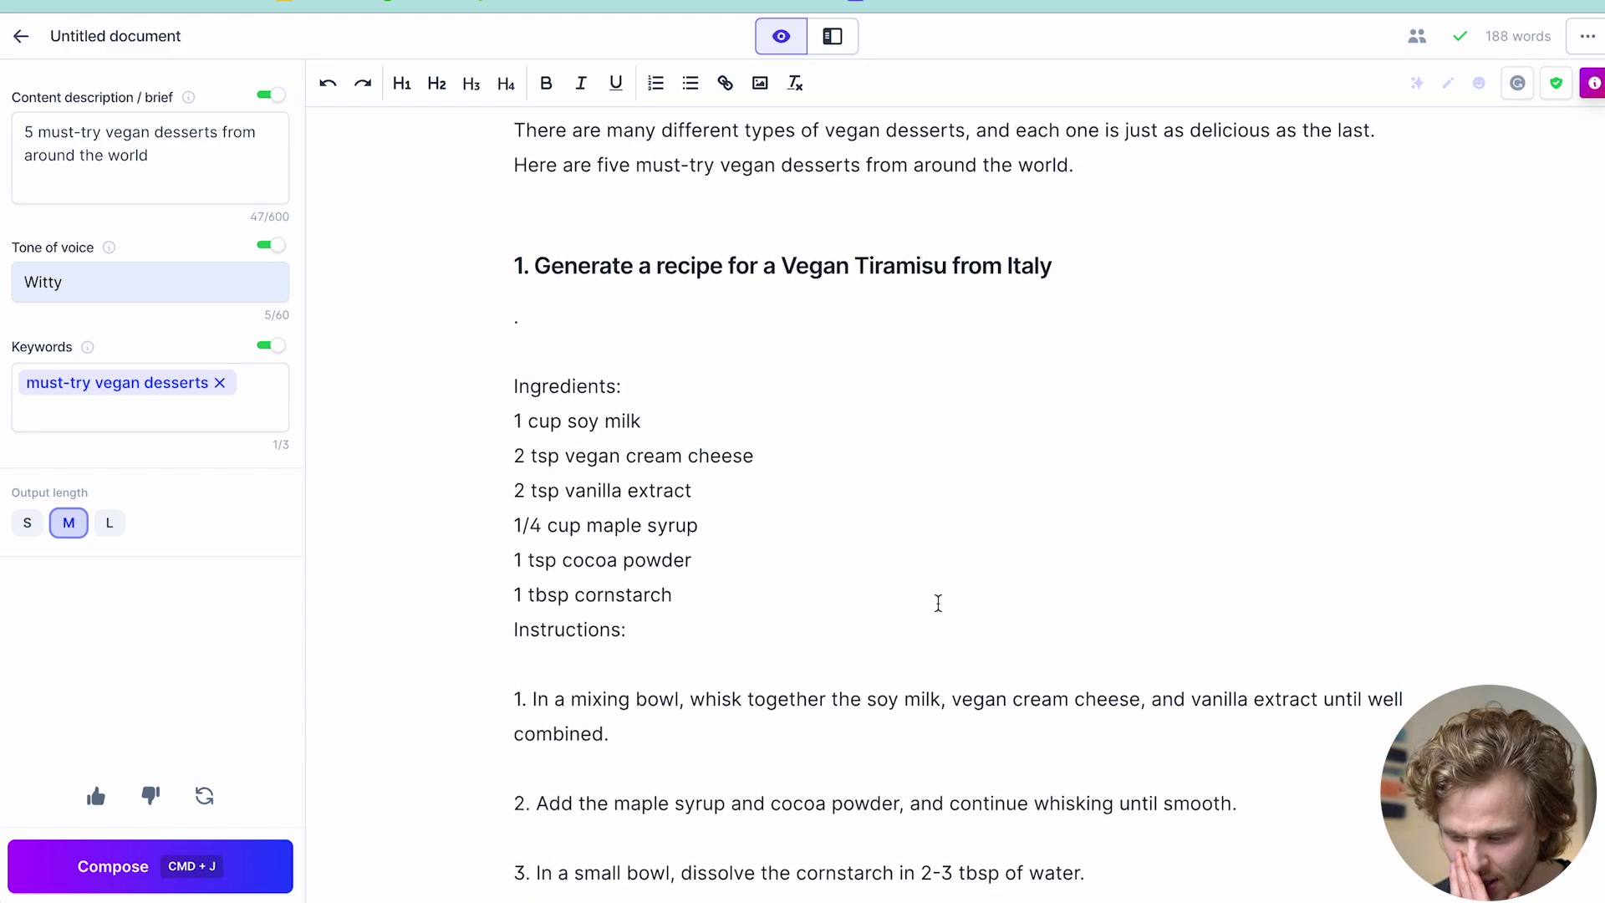
key("BackSpace")
key("BackSpace")
key("BackSpace")
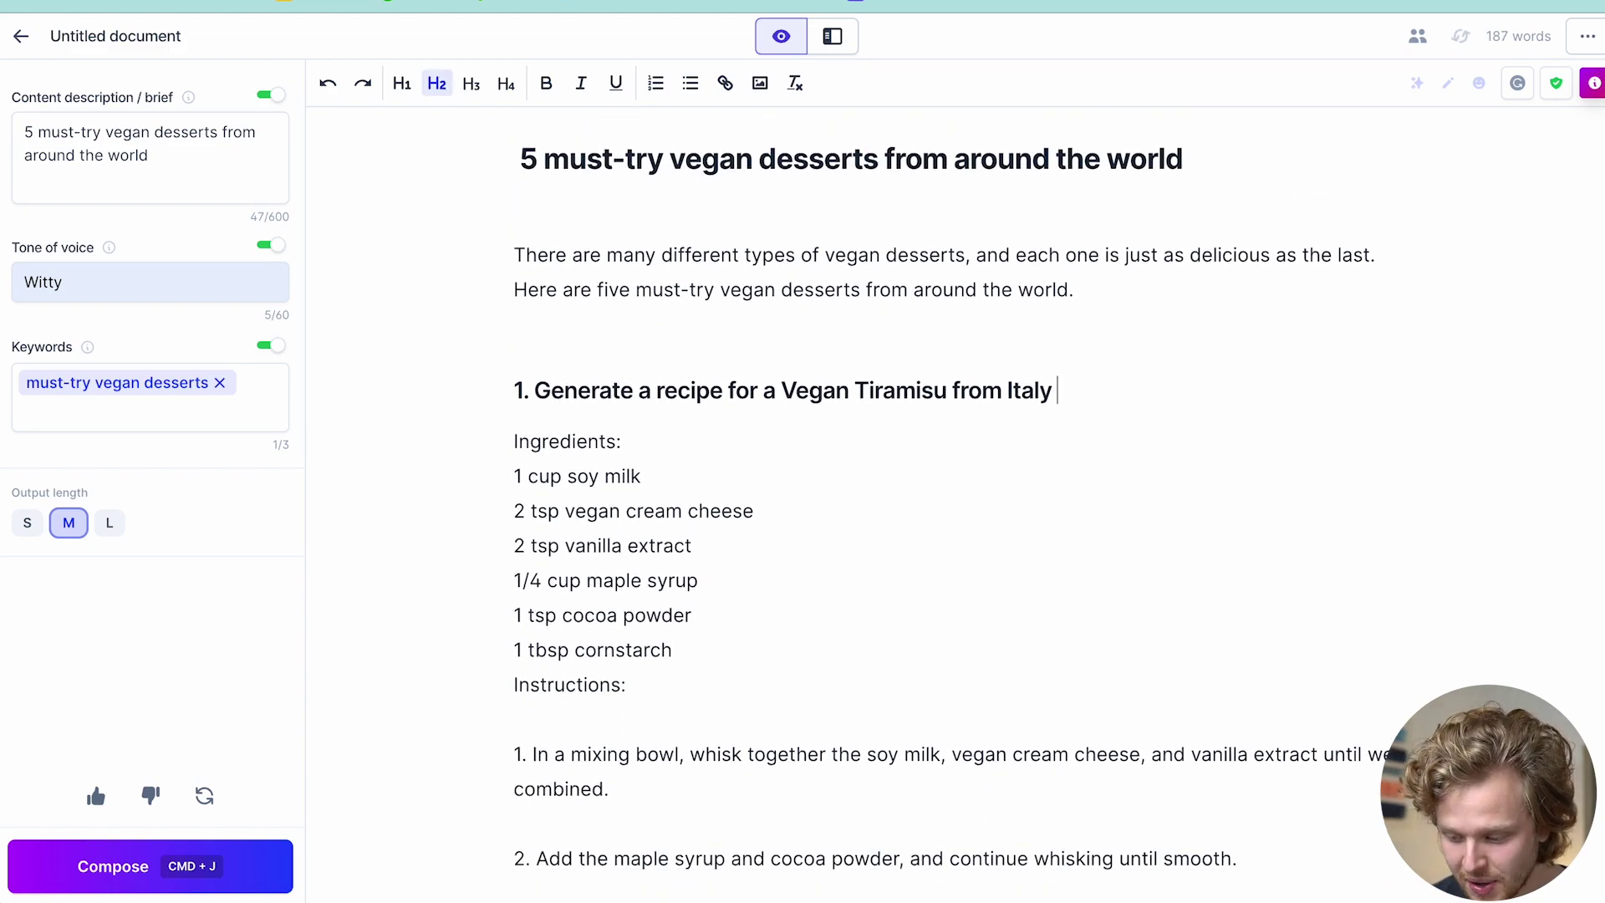
Step: Reword the tiramisu recipe heading to "A delicious Vegan Tiramisu from Italy", removing its number and the generate command
scroll(880, 403, "down", 7)
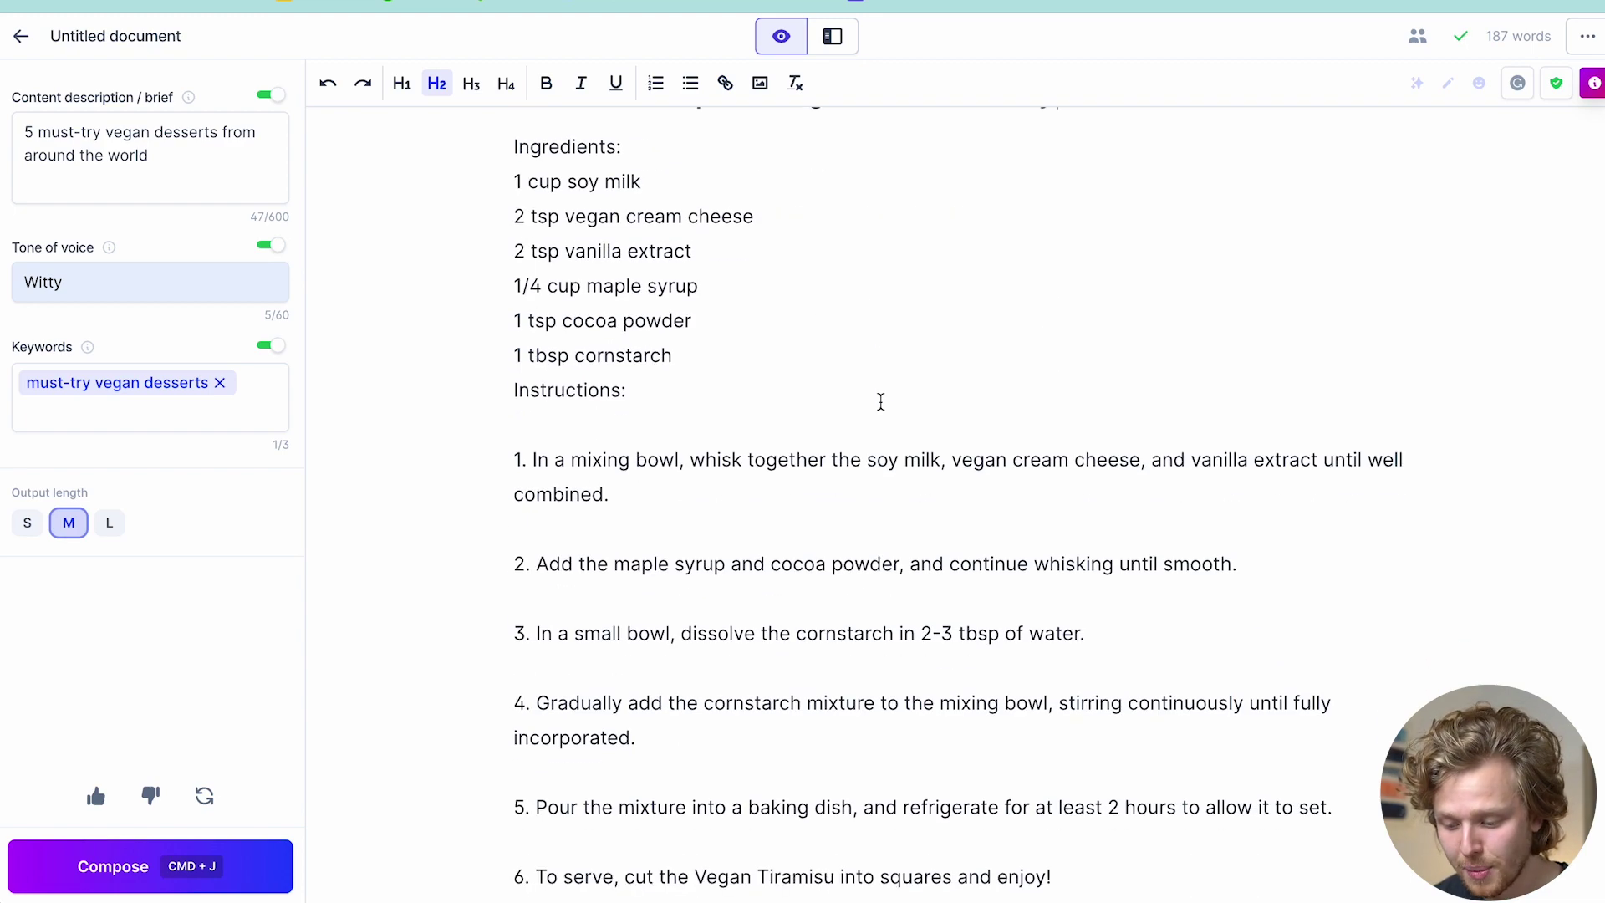
scroll(784, 428, "up", 8)
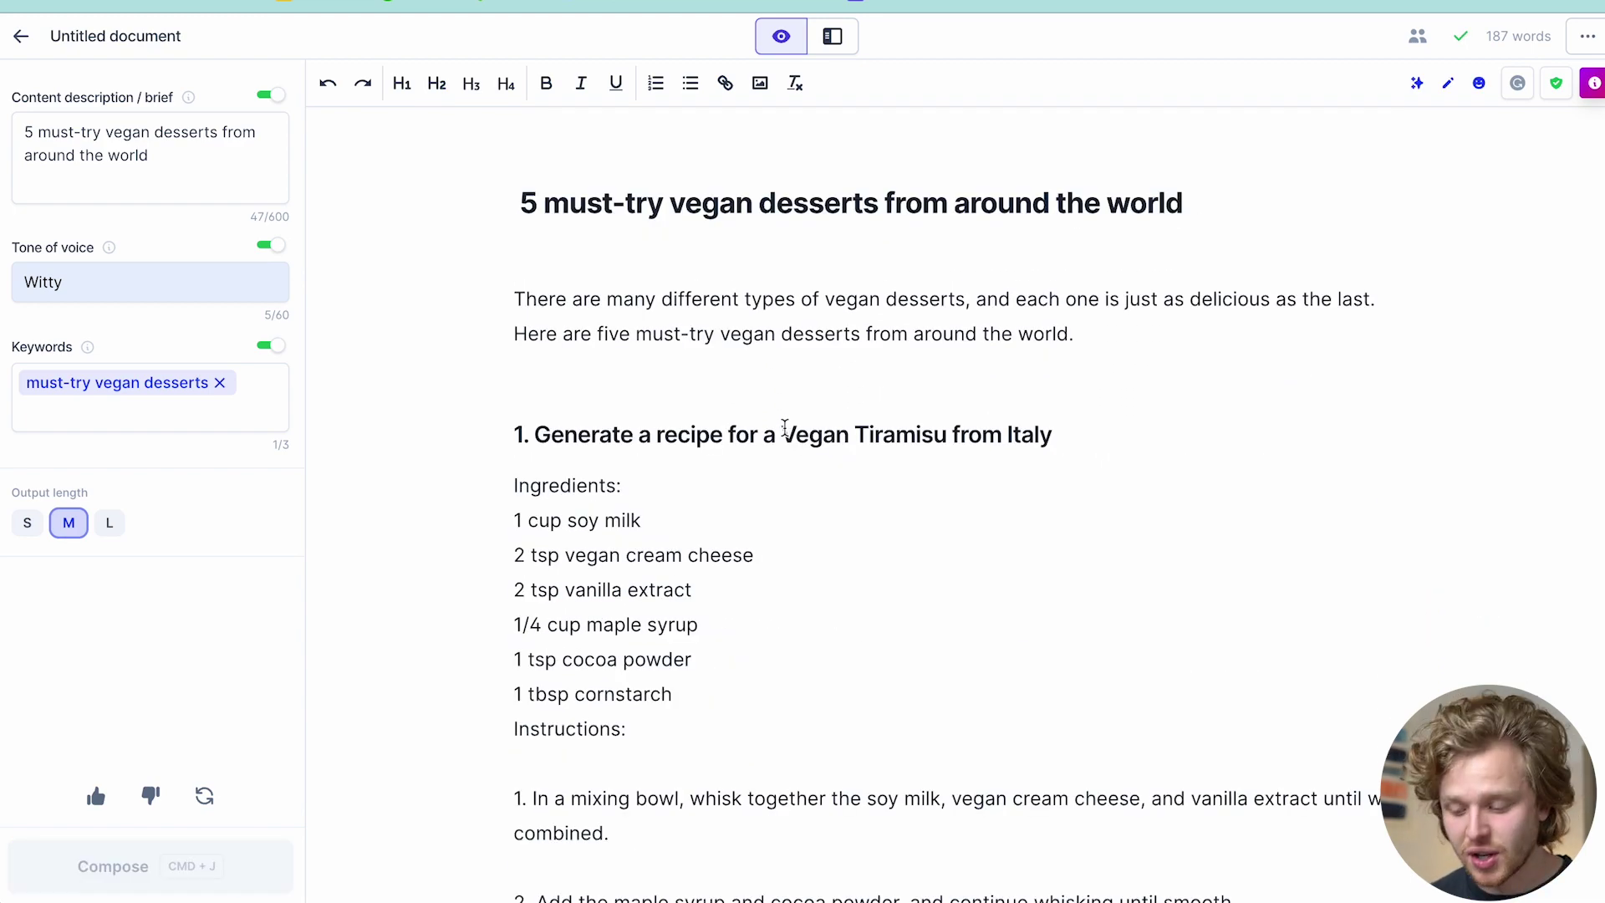
left_click_drag(784, 430, 542, 438)
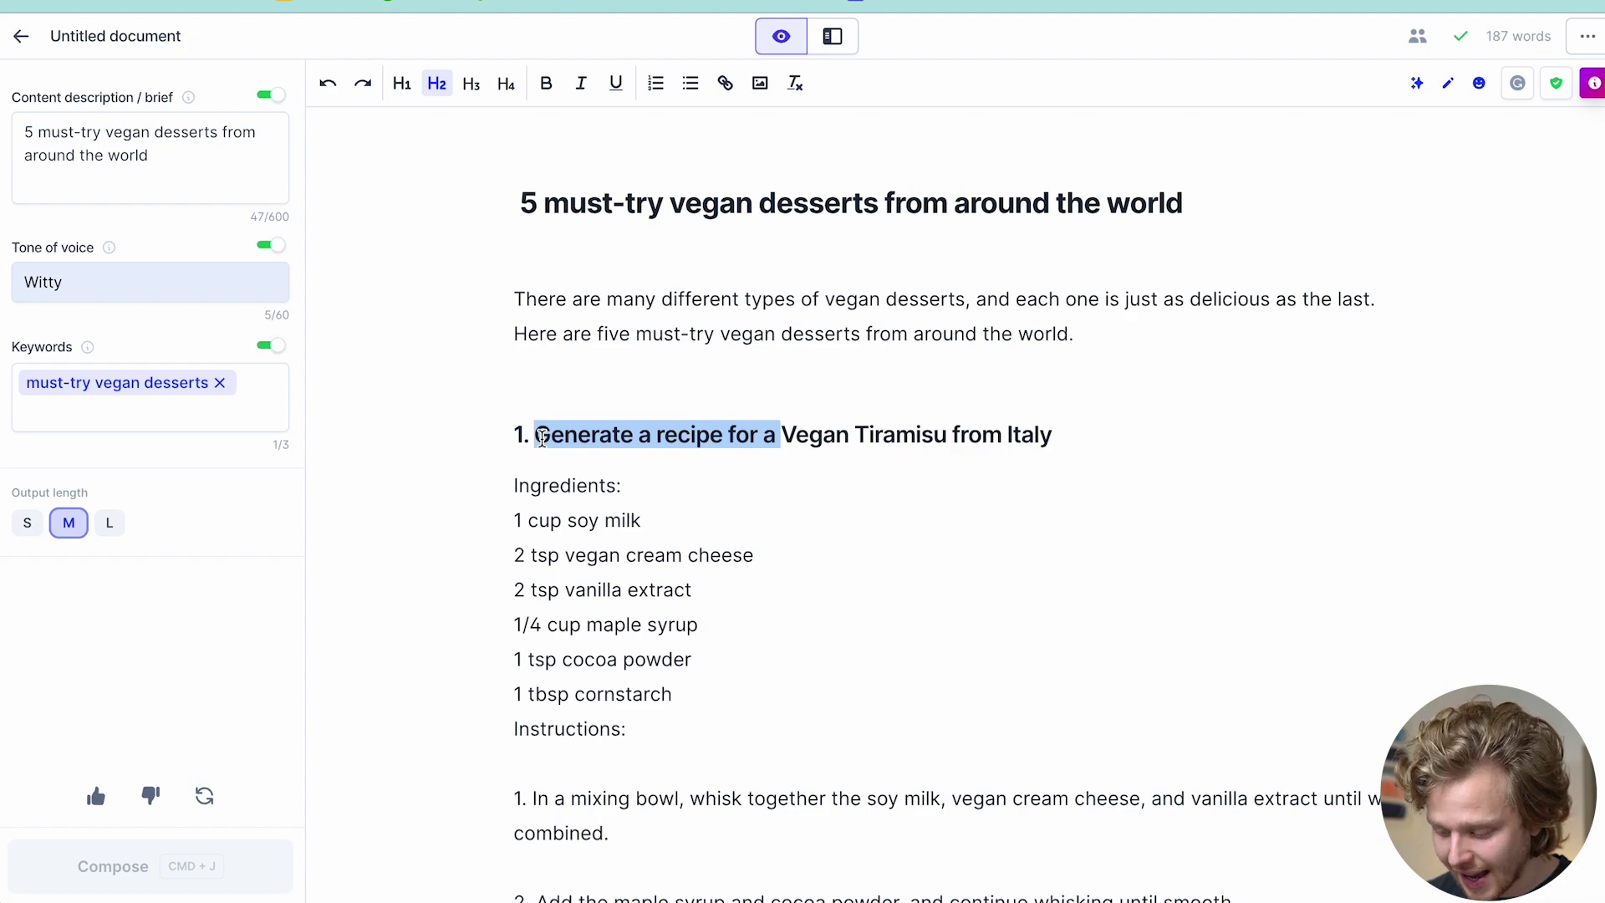
key("BackSpace")
key("BackSpace")
key("BackSpace")
key("BackSpace")
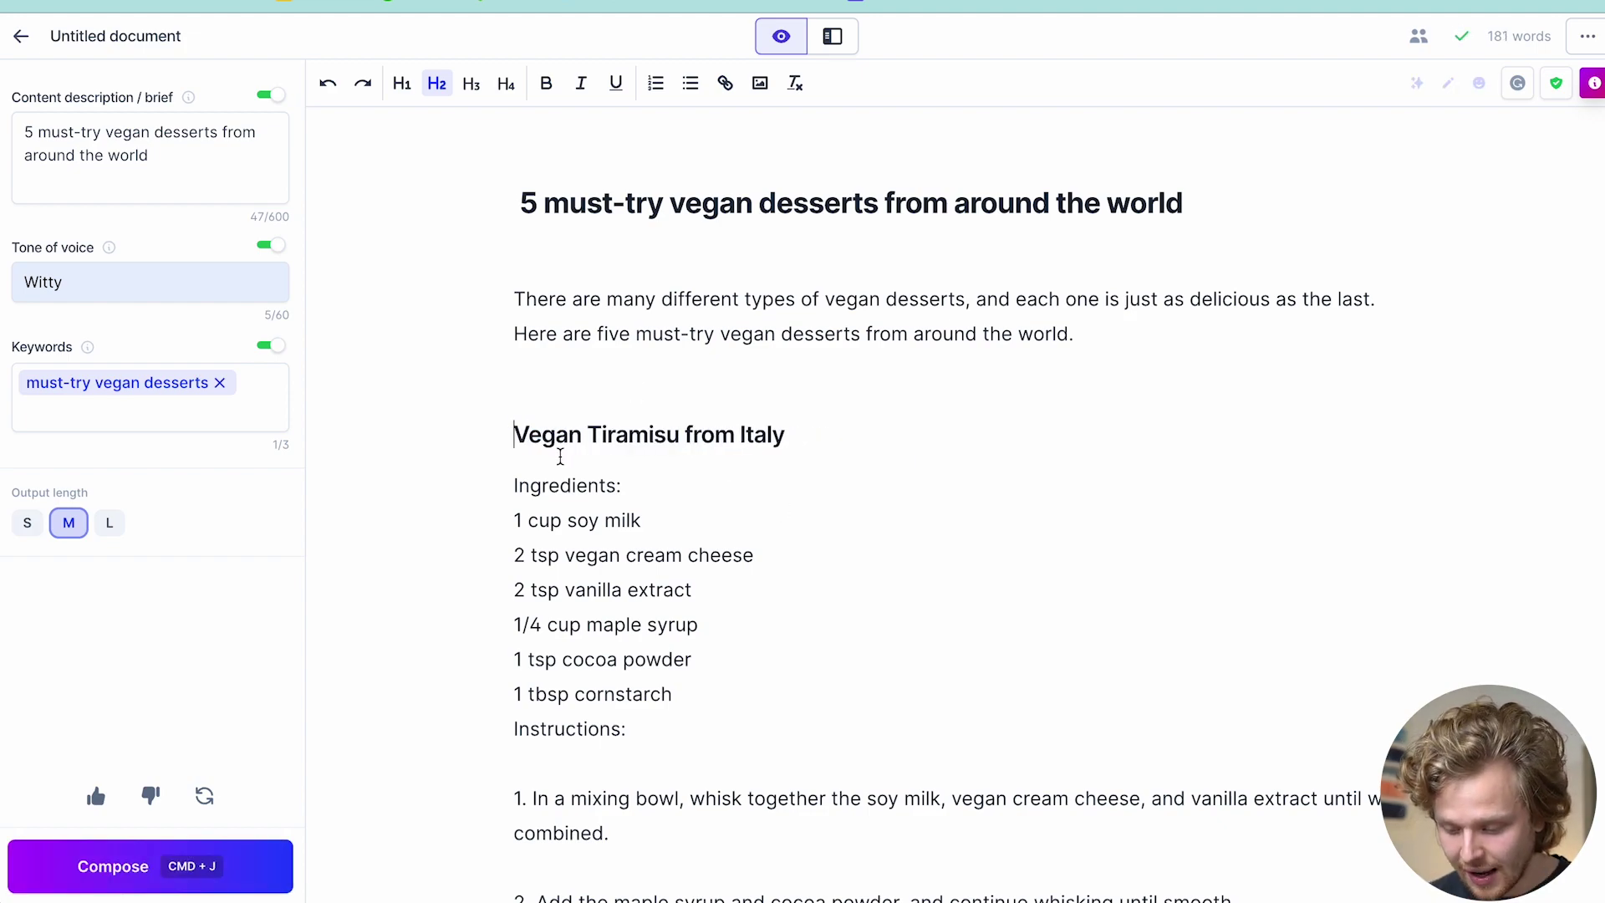
type("A delicious")
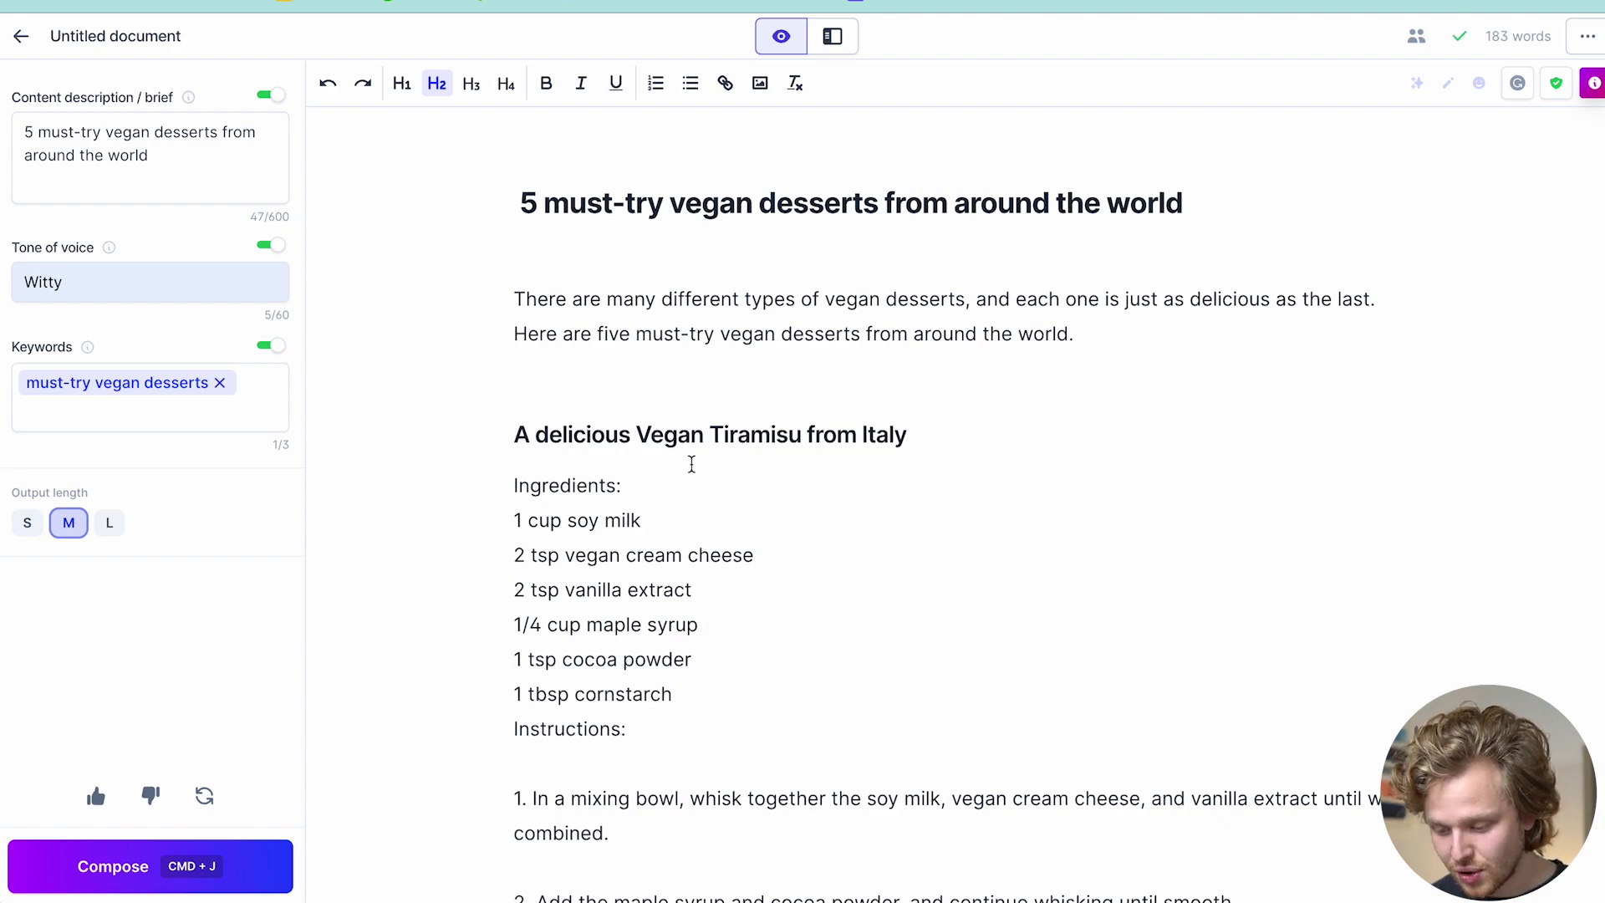
Step: Format "2. Vegan Banoffee Pie from England" as a level 2 heading and add an empty line below it
scroll(691, 464, "down", 8)
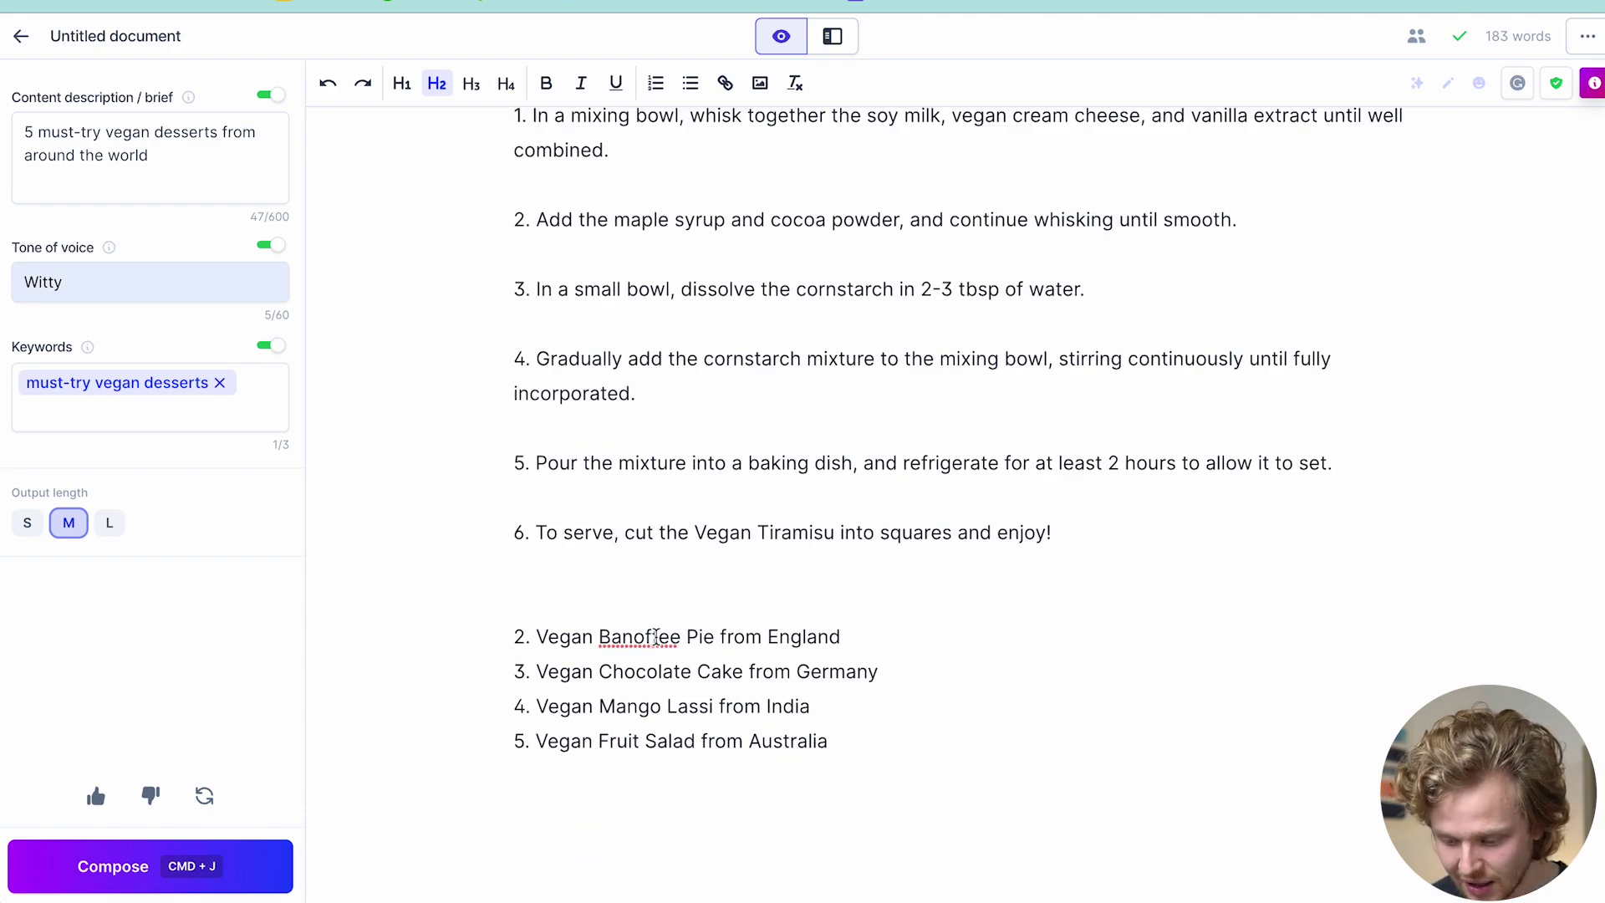
triple_click(656, 636)
left_click(436, 83)
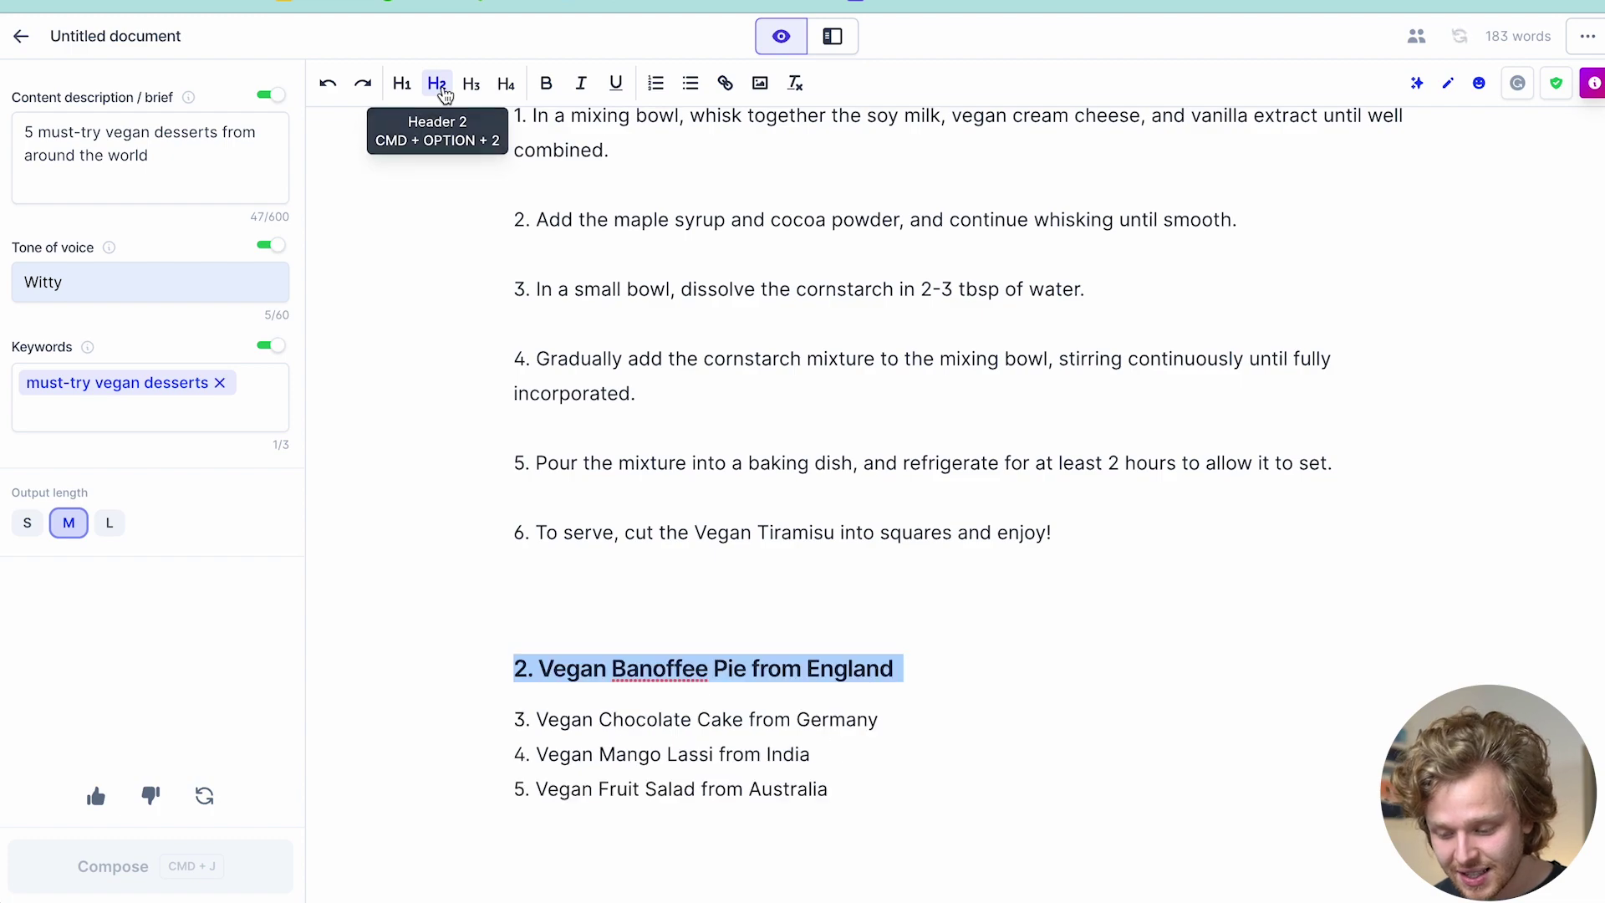
left_click(924, 671)
key("Return")
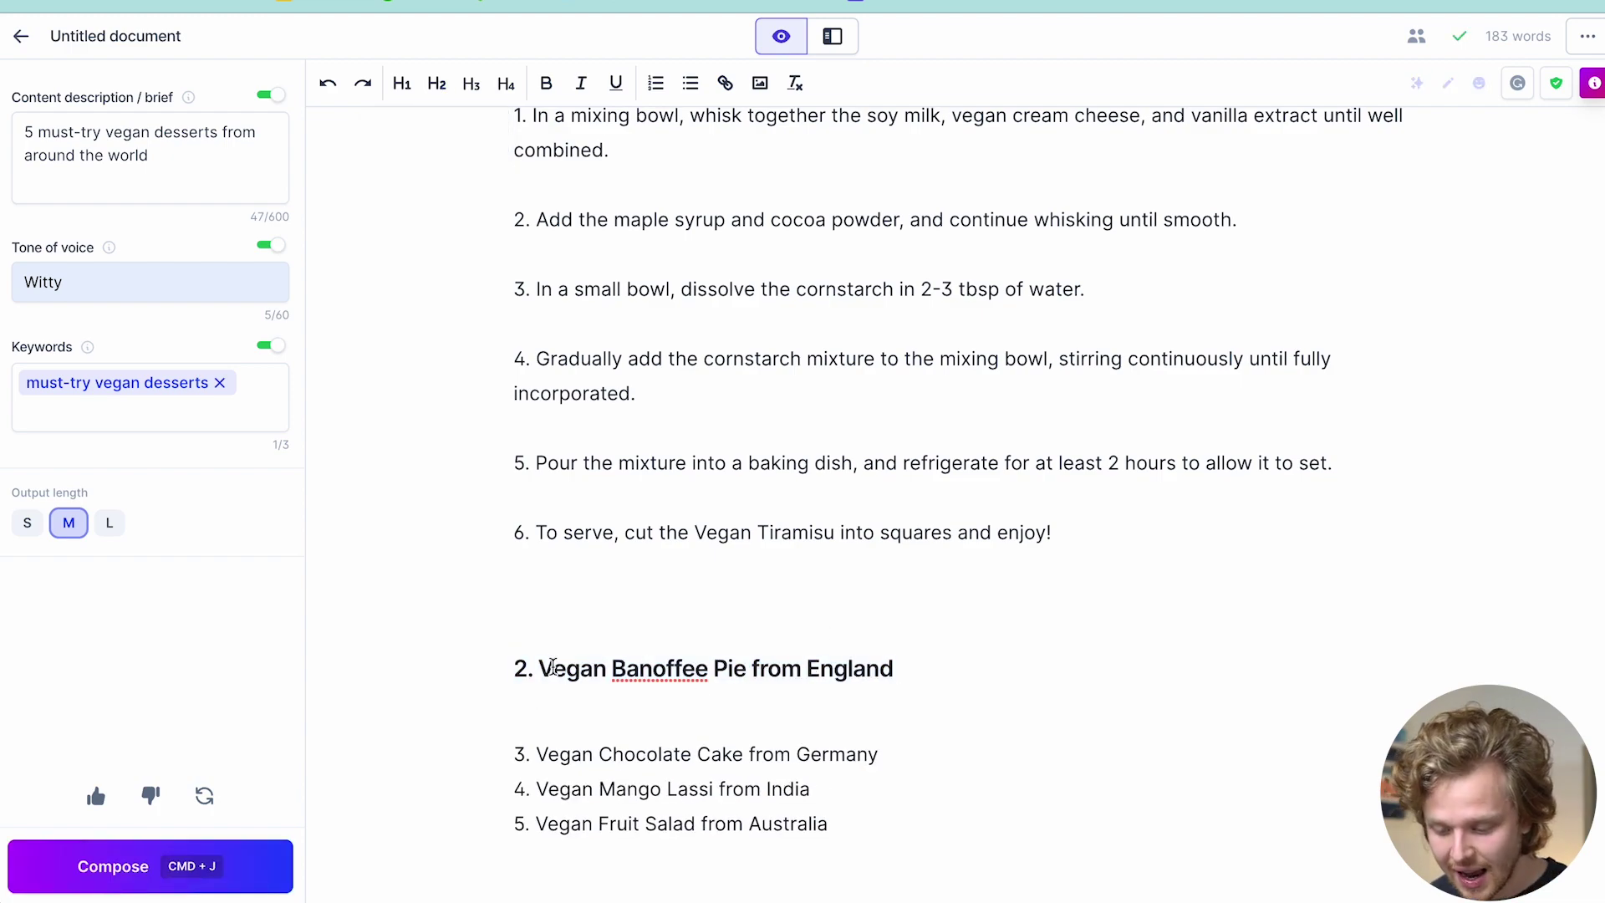
Step: Change the banoffee pie heading to "Generate a recipe for a Vegan Banoffee Pie from England" and format it as a level 2 heading
left_click(535, 668)
type("Generate a recipe for")
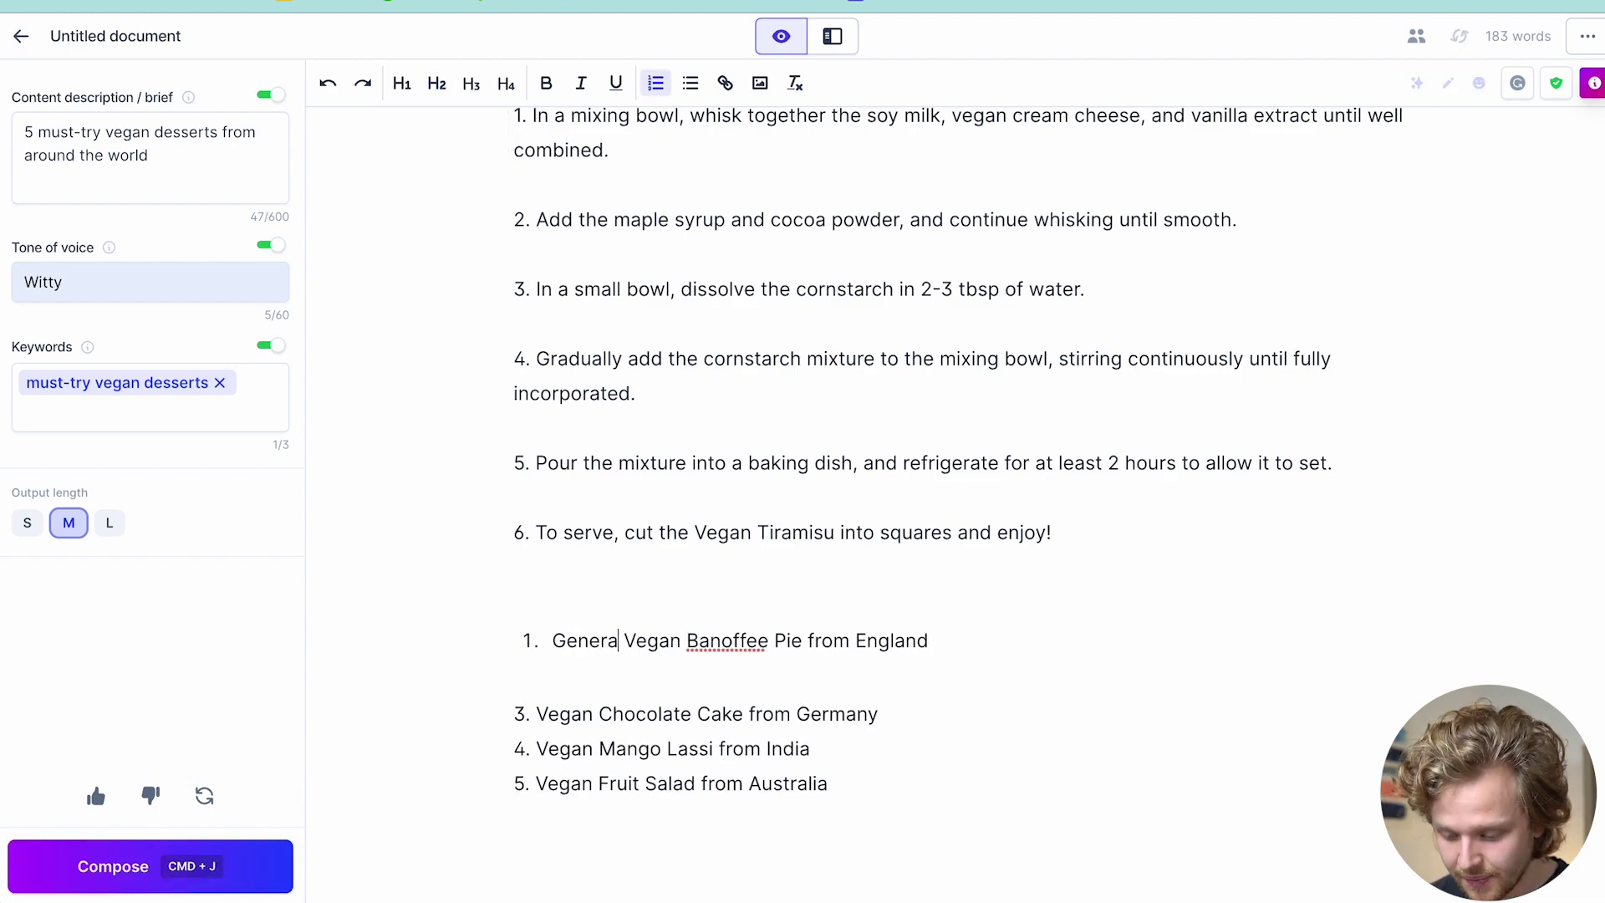
type(" a")
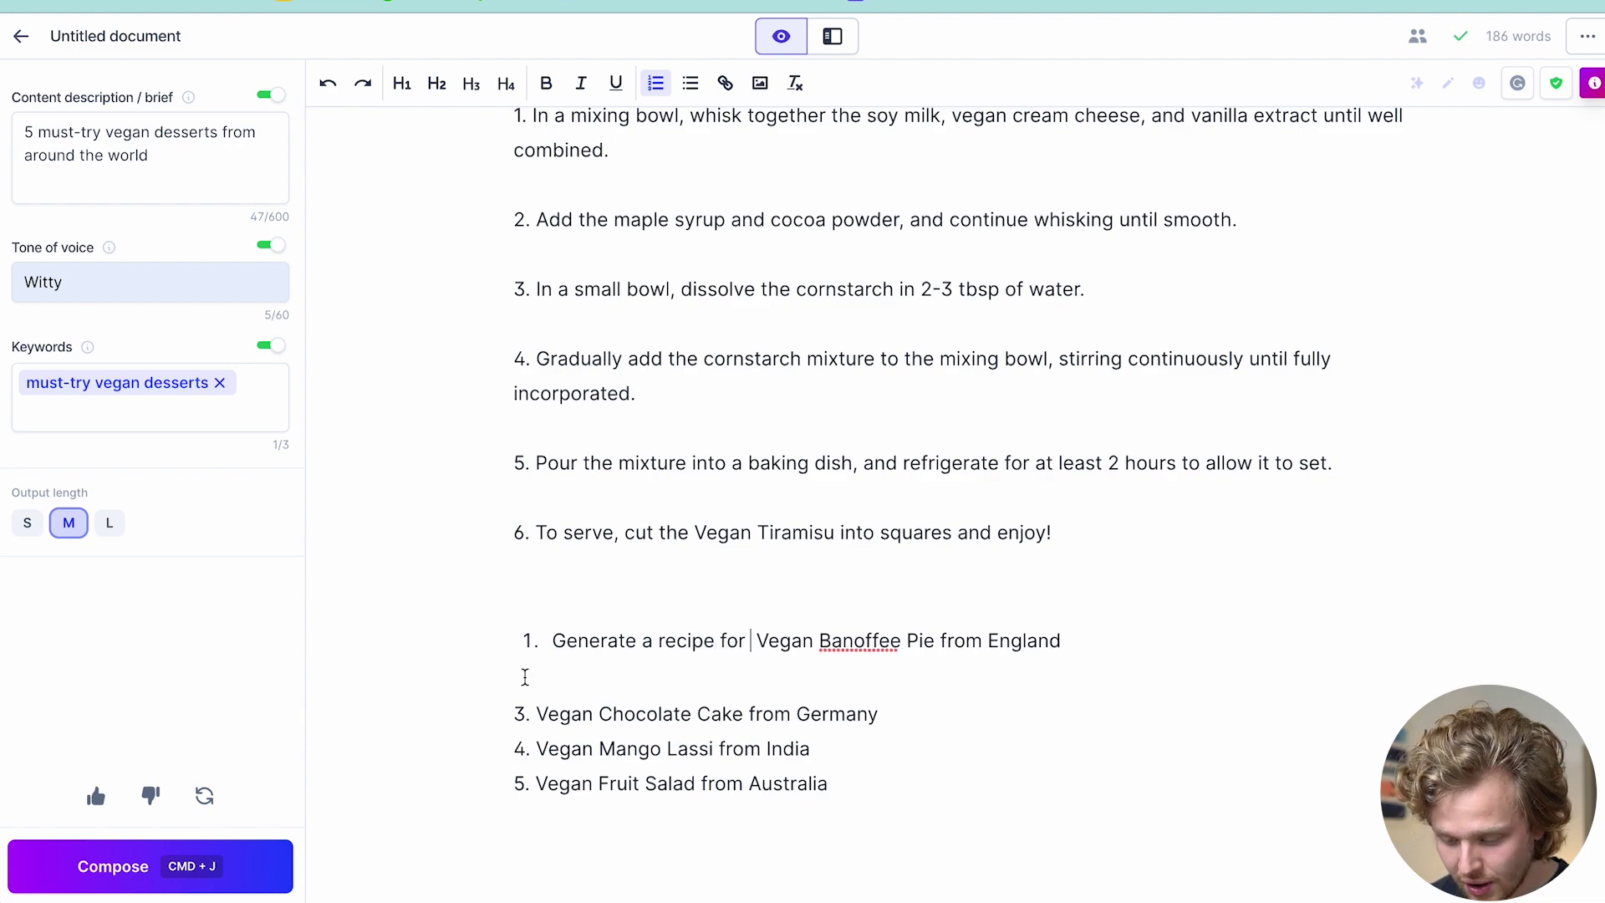
triple_click(528, 665)
left_click(436, 83)
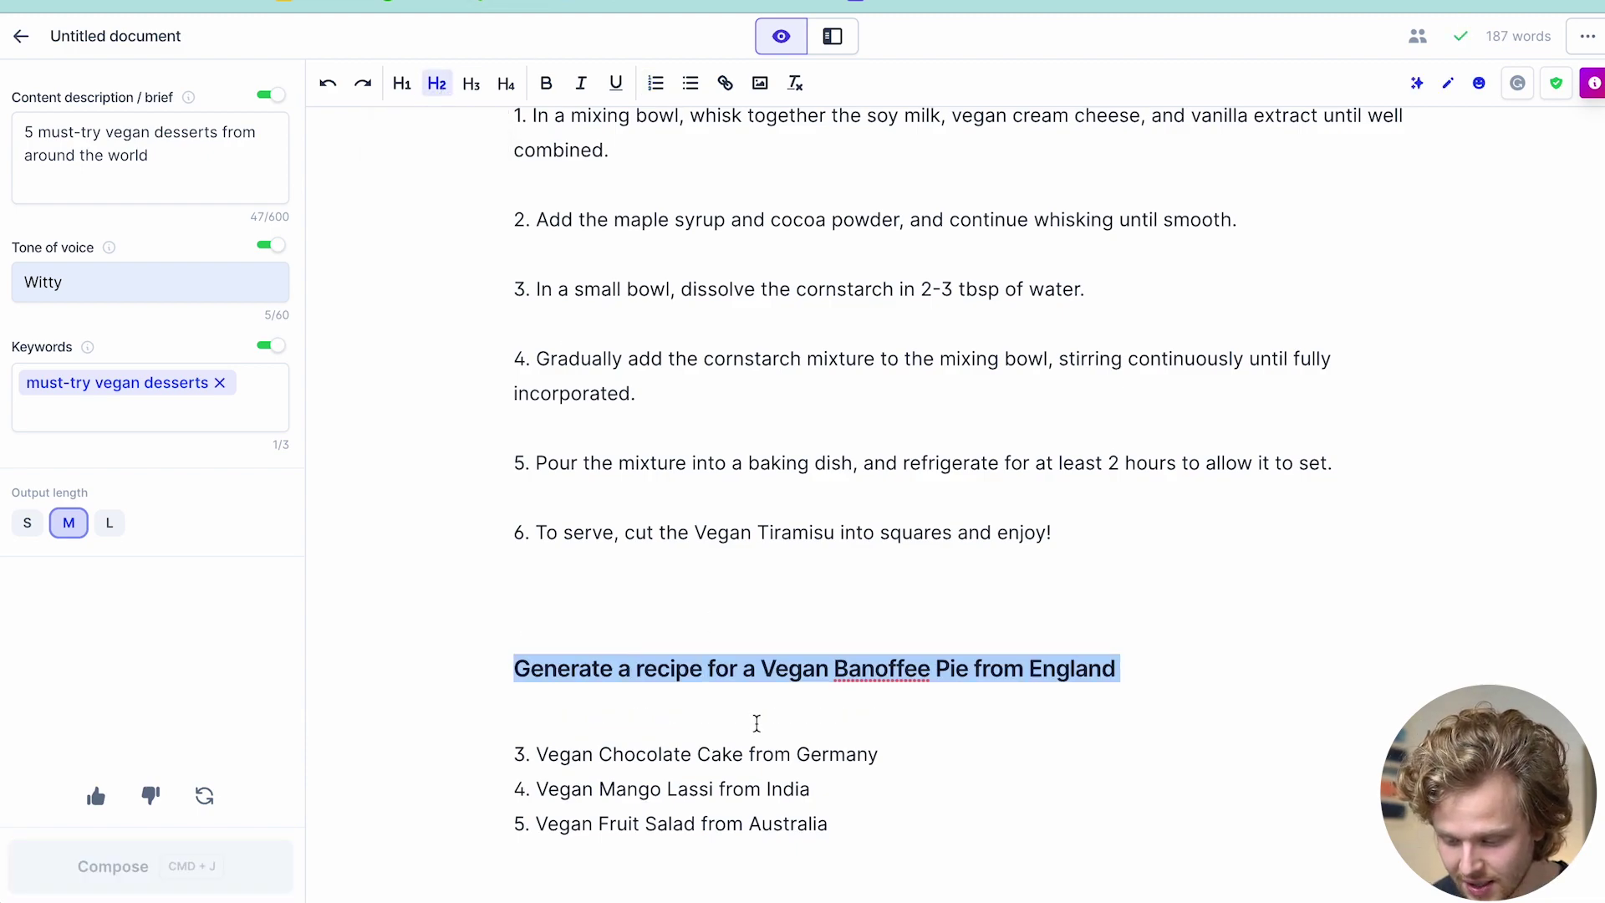
Step: Generate the complete banoffee pie recipe below its heading and separate it from the remaining outline items with empty lines
left_click(702, 696)
key("super+j")
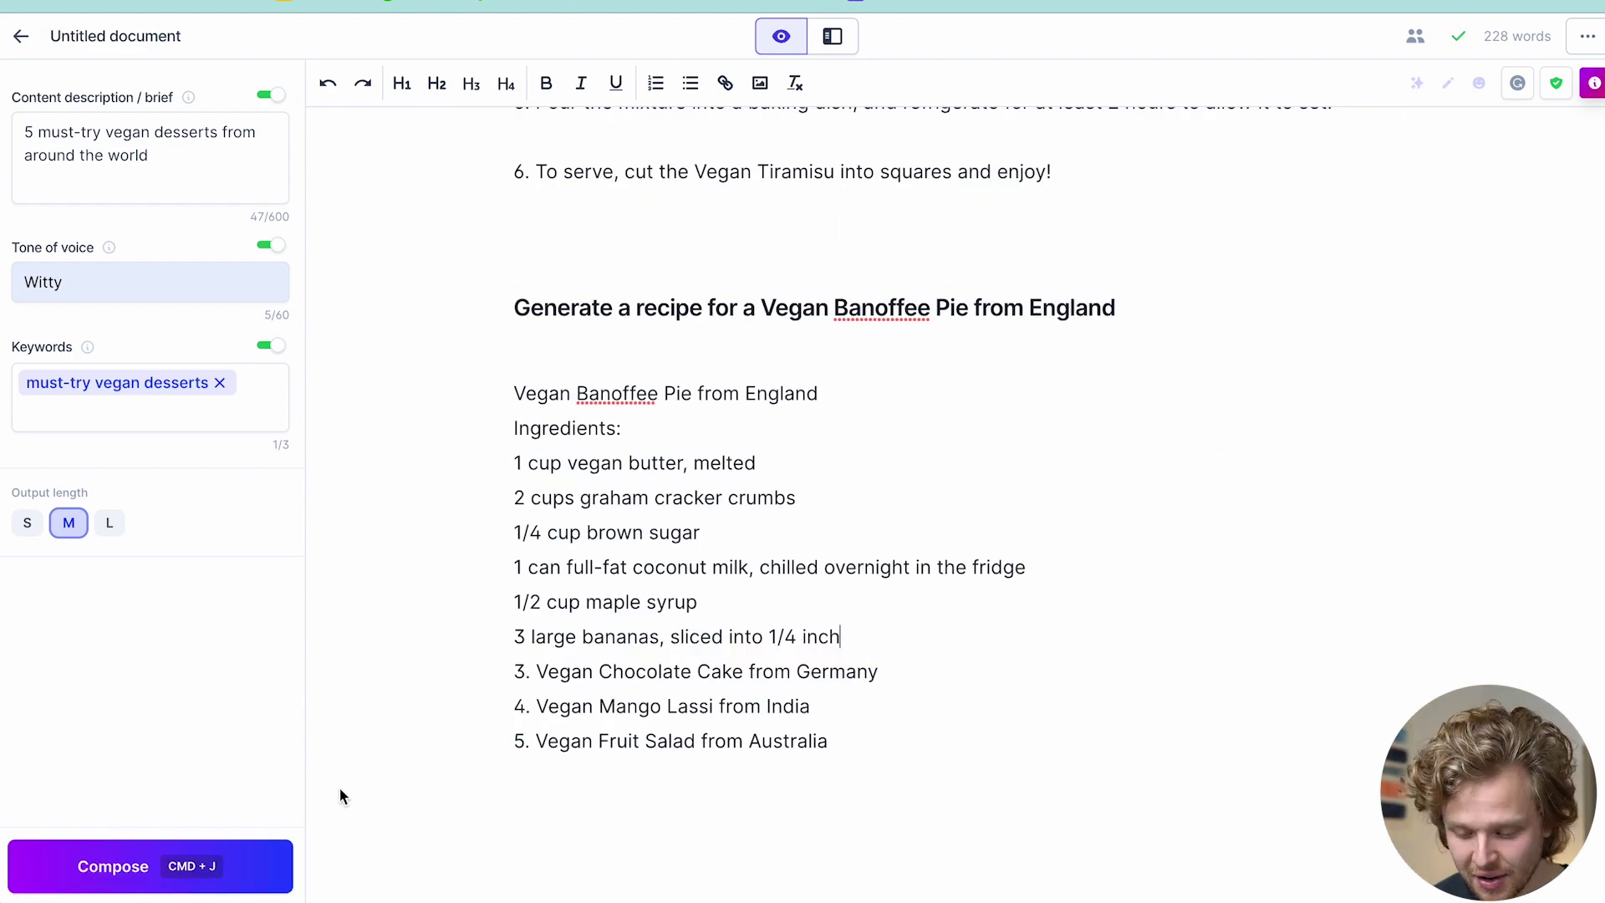
left_click(232, 865)
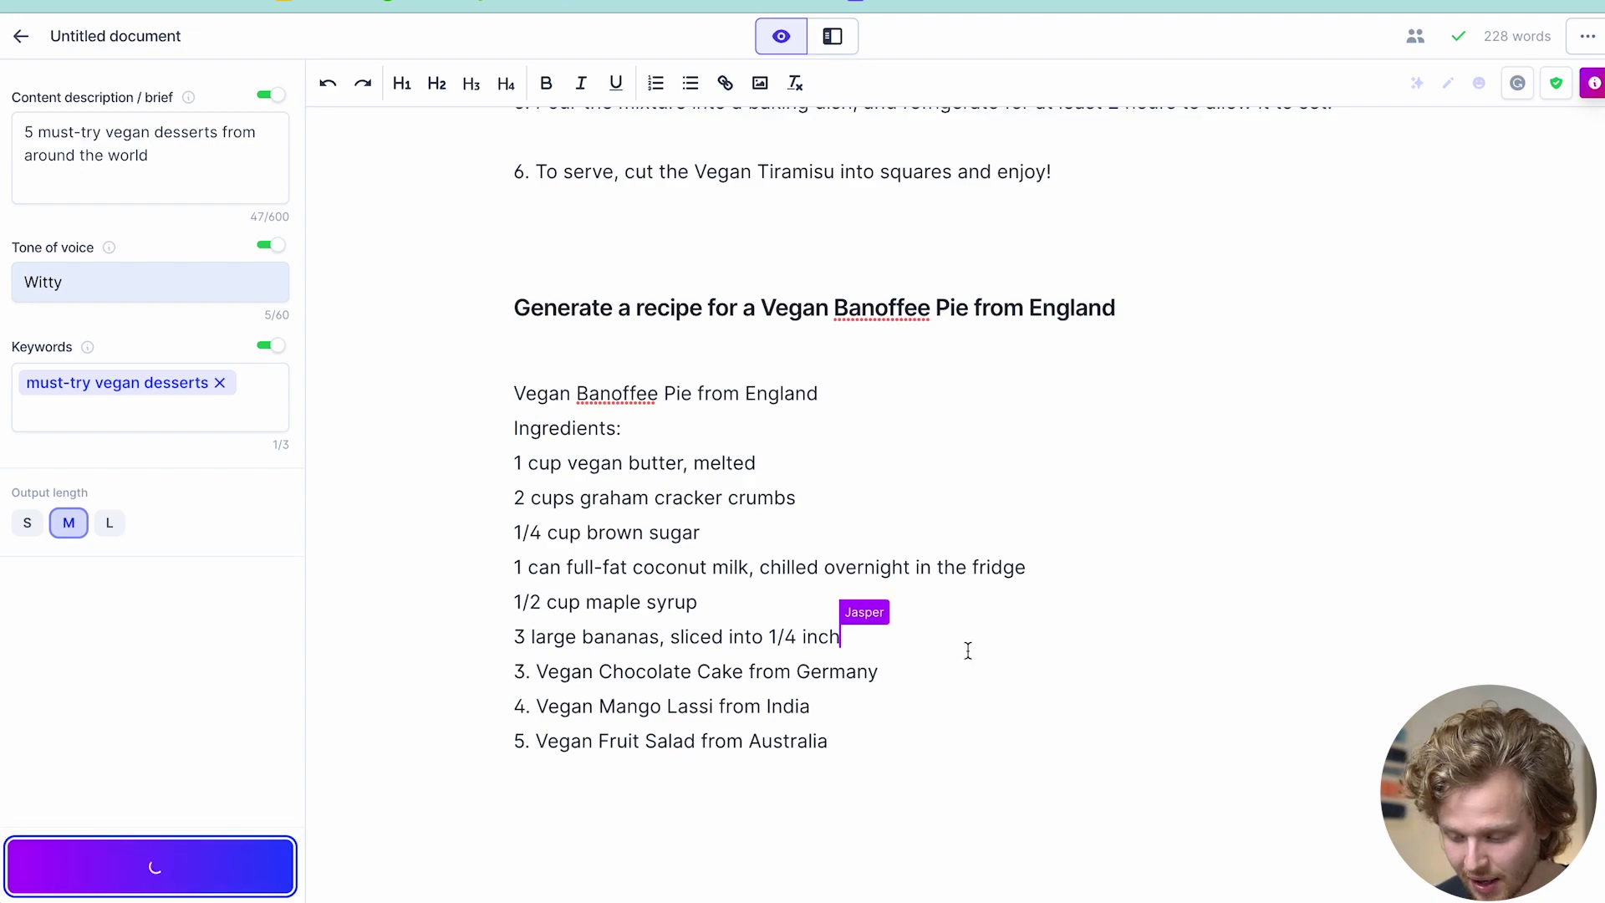
left_click(245, 849)
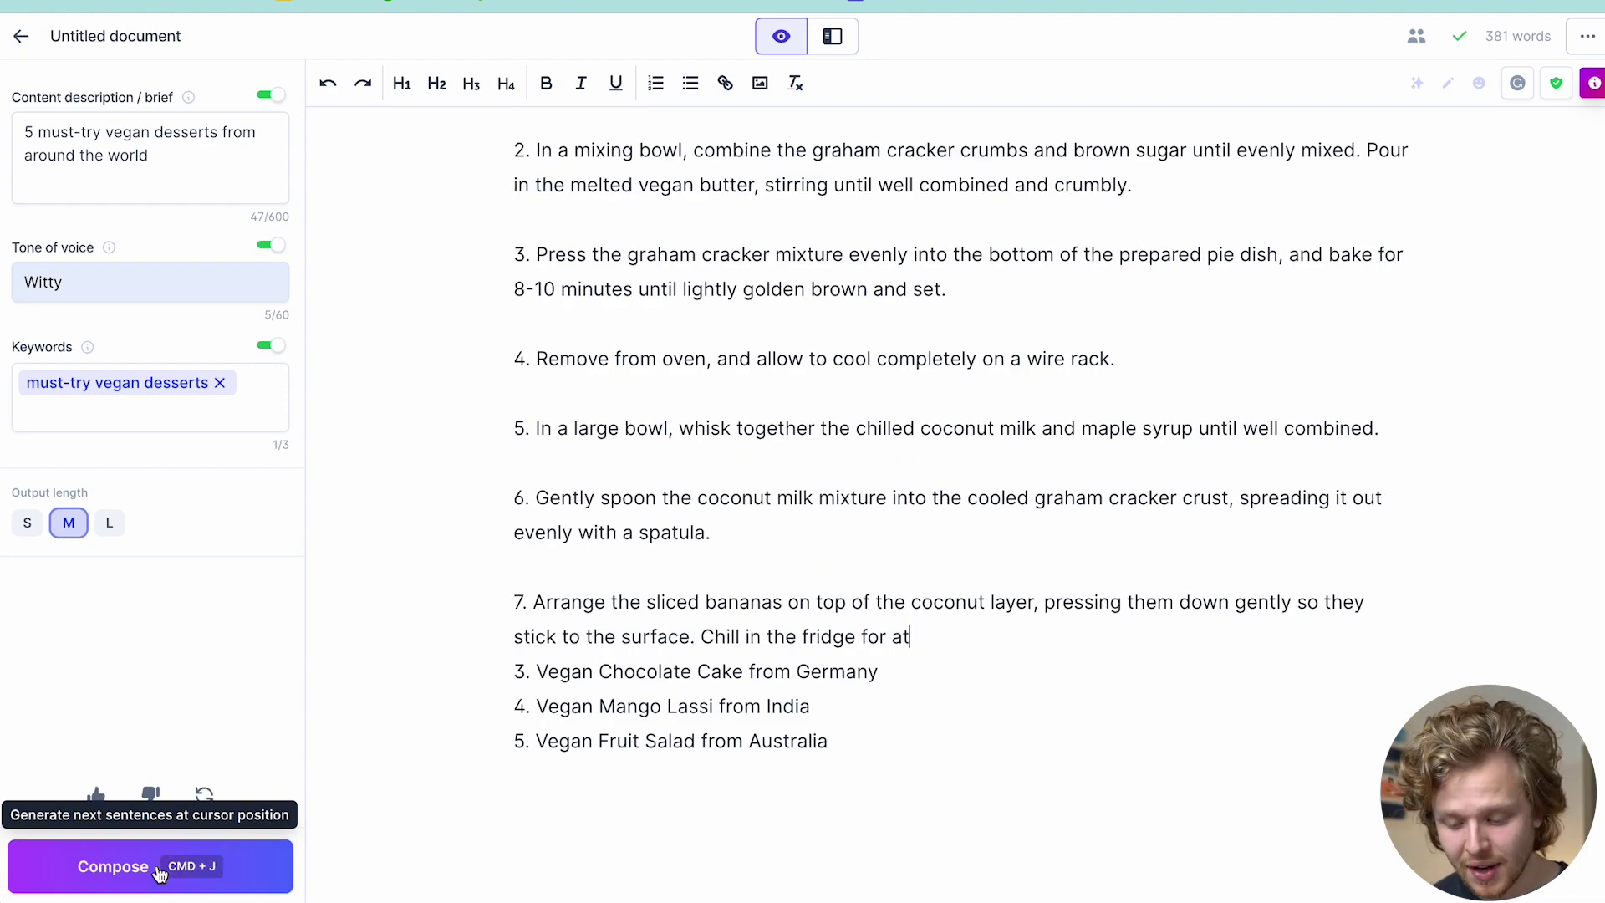
left_click(160, 870)
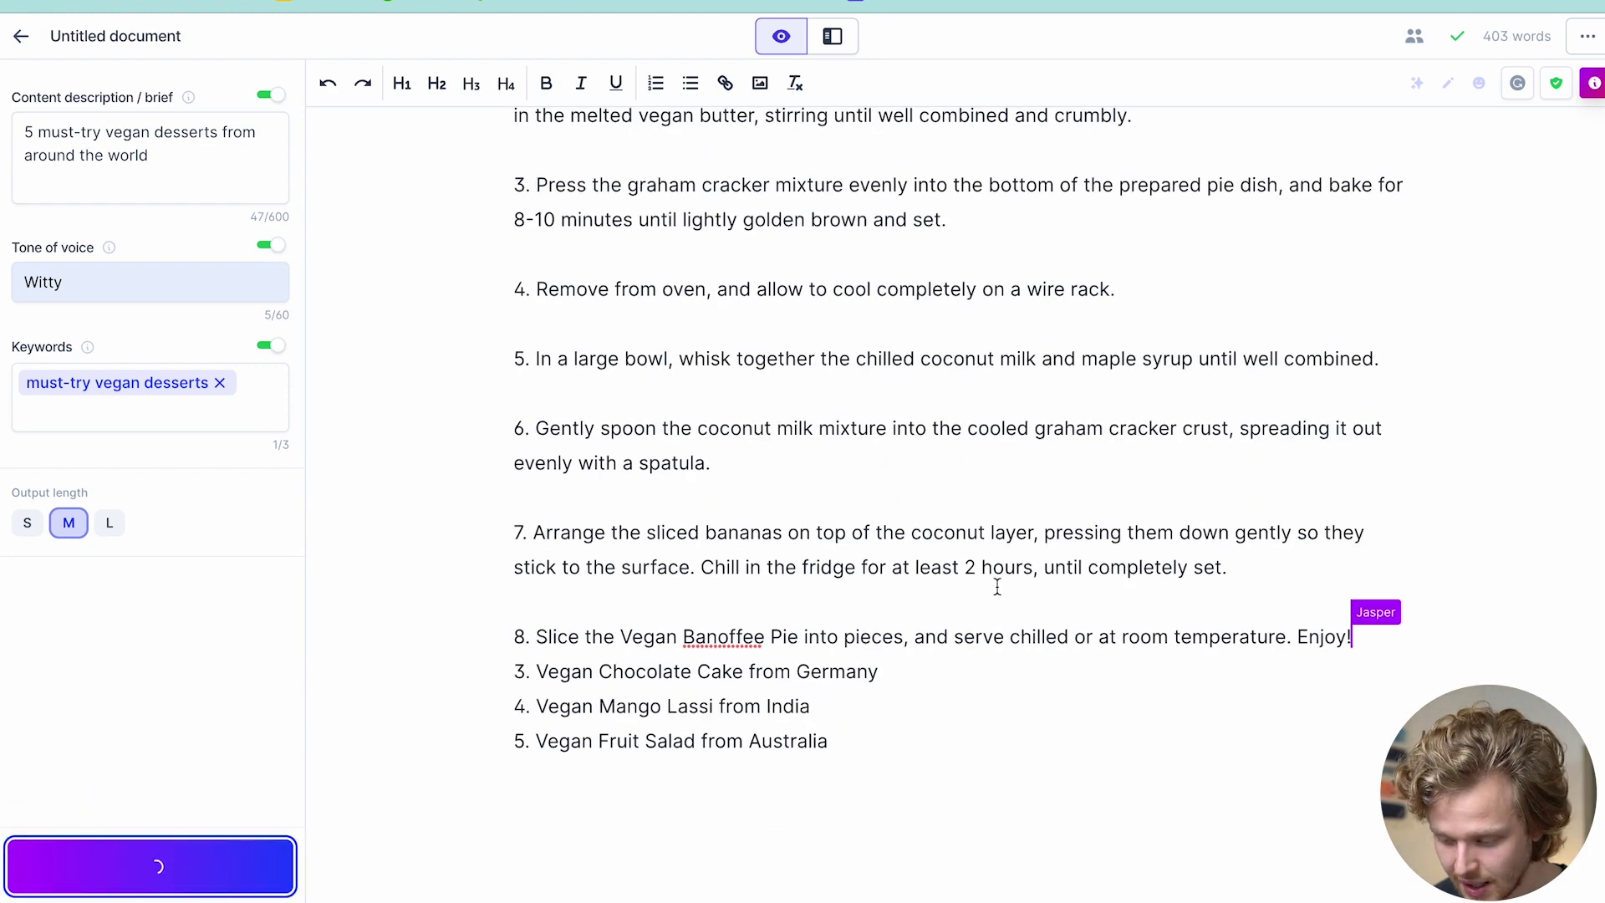
key("Return")
key("Return")
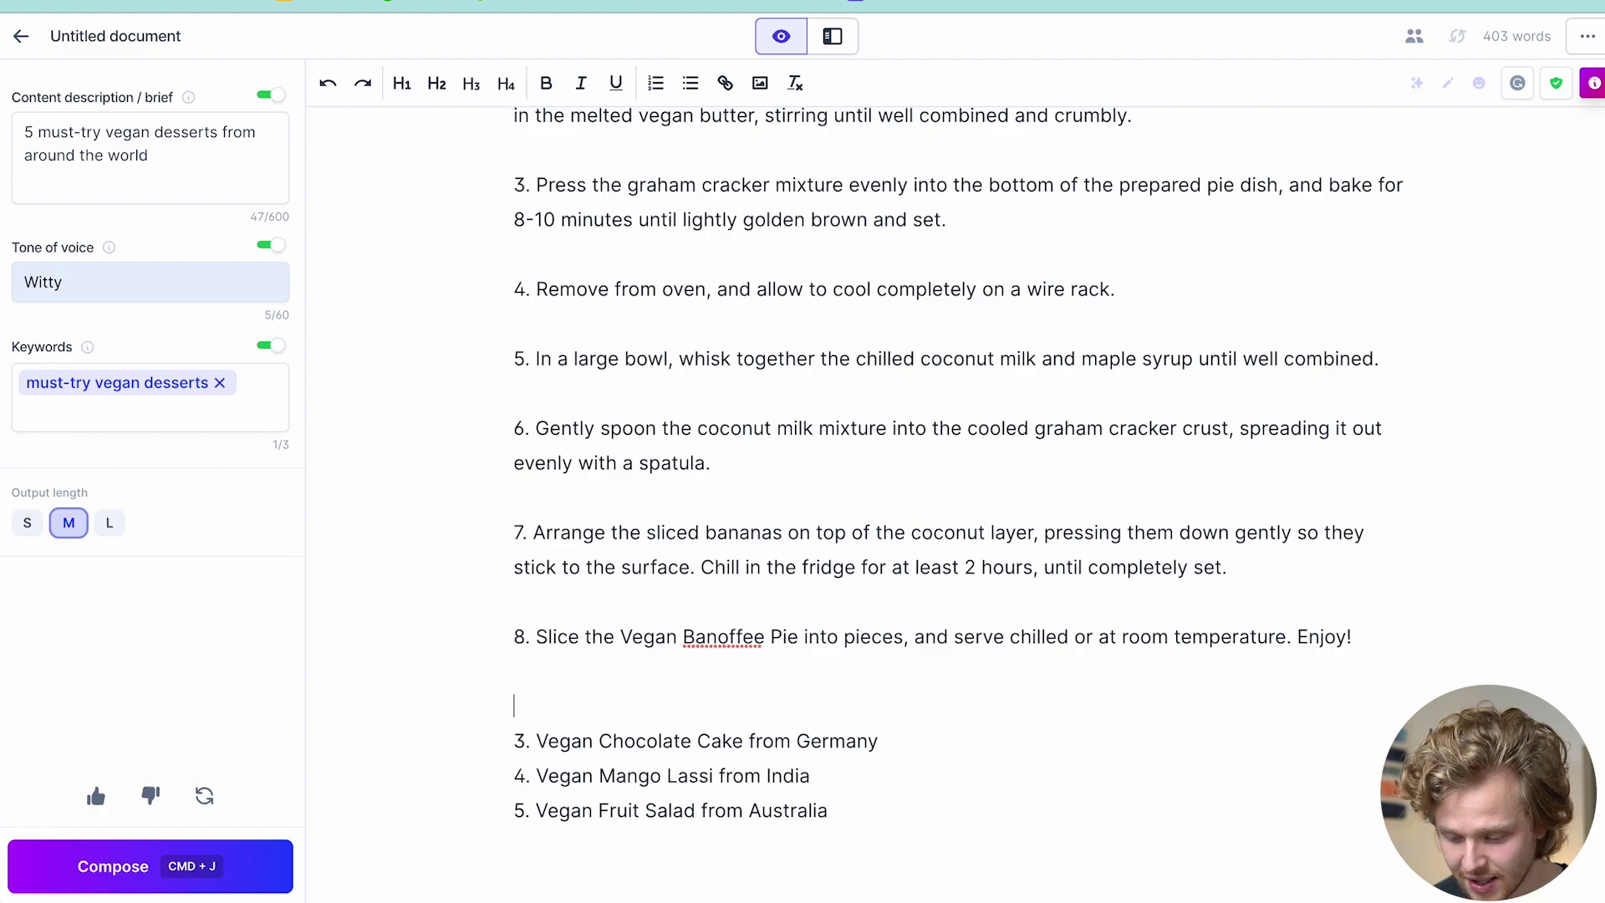
scroll(626, 435, "up", 10)
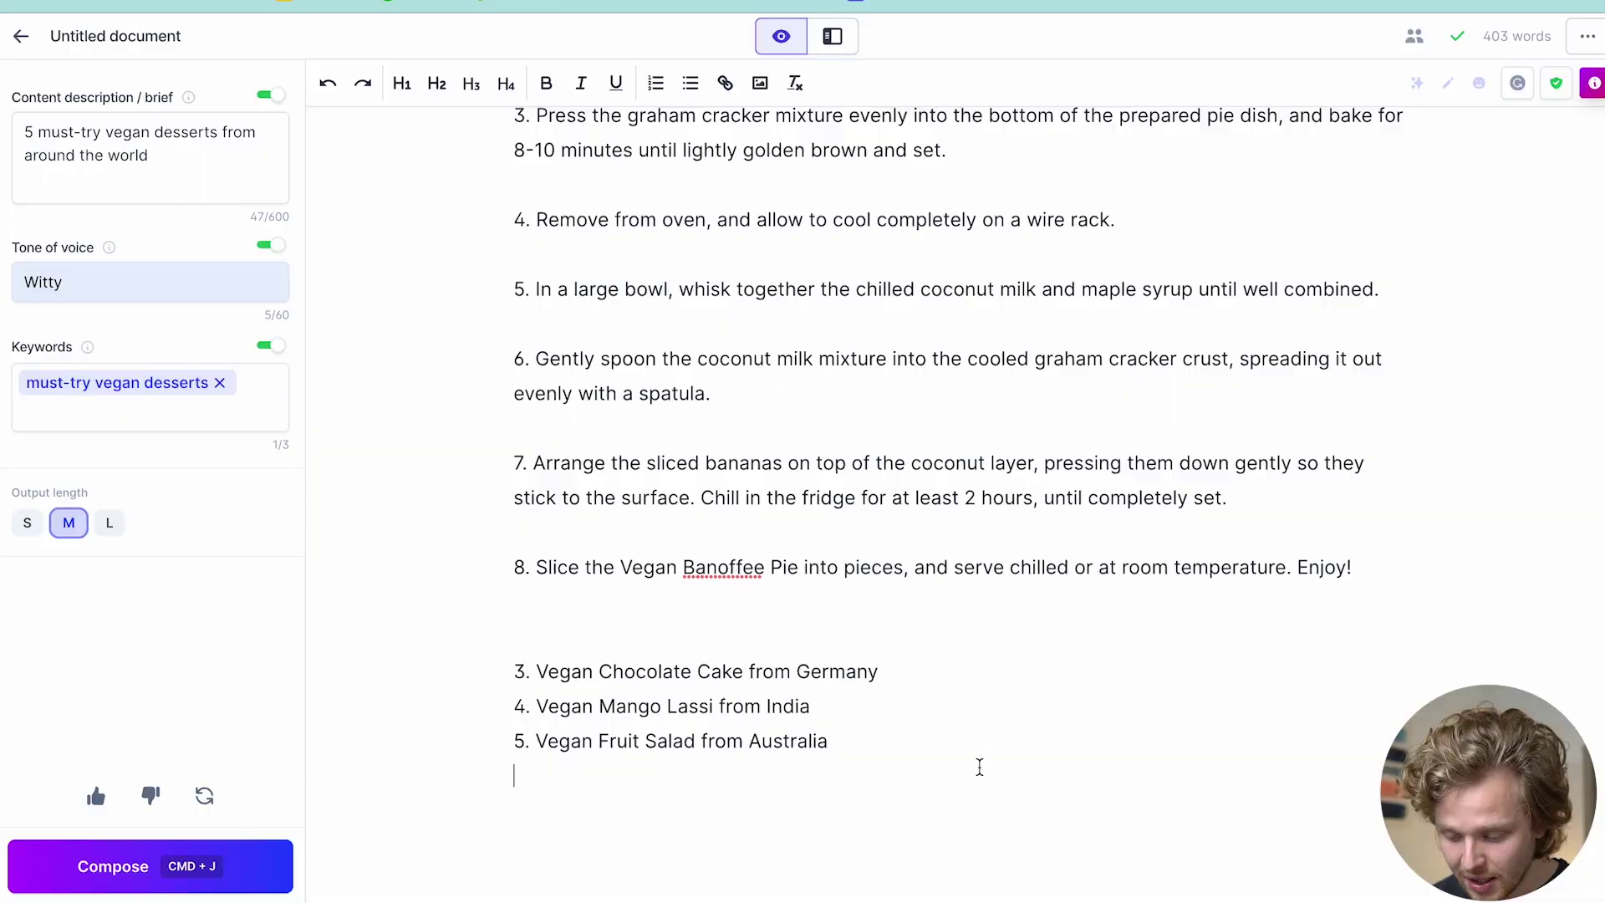
Step: Replace the remaining outline items 3 to 5 below the banoffee pie recipe with the command "Generate a conclusion for this blog post"
left_click_drag(978, 763, 524, 681)
key("BackSpace")
type("G")
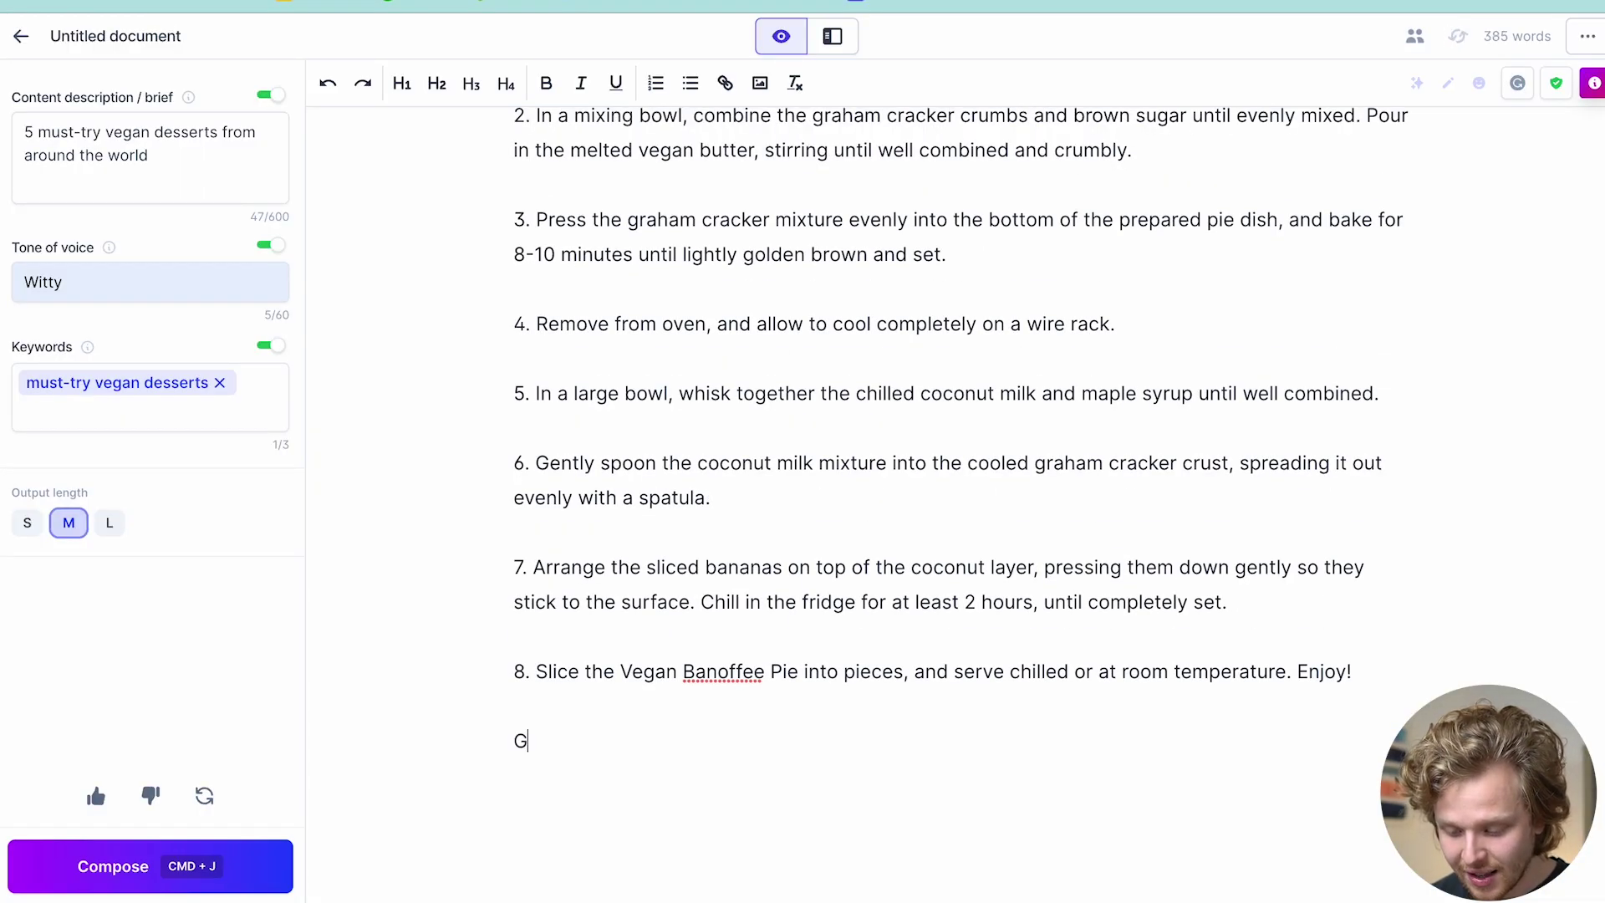
type("enerate ")
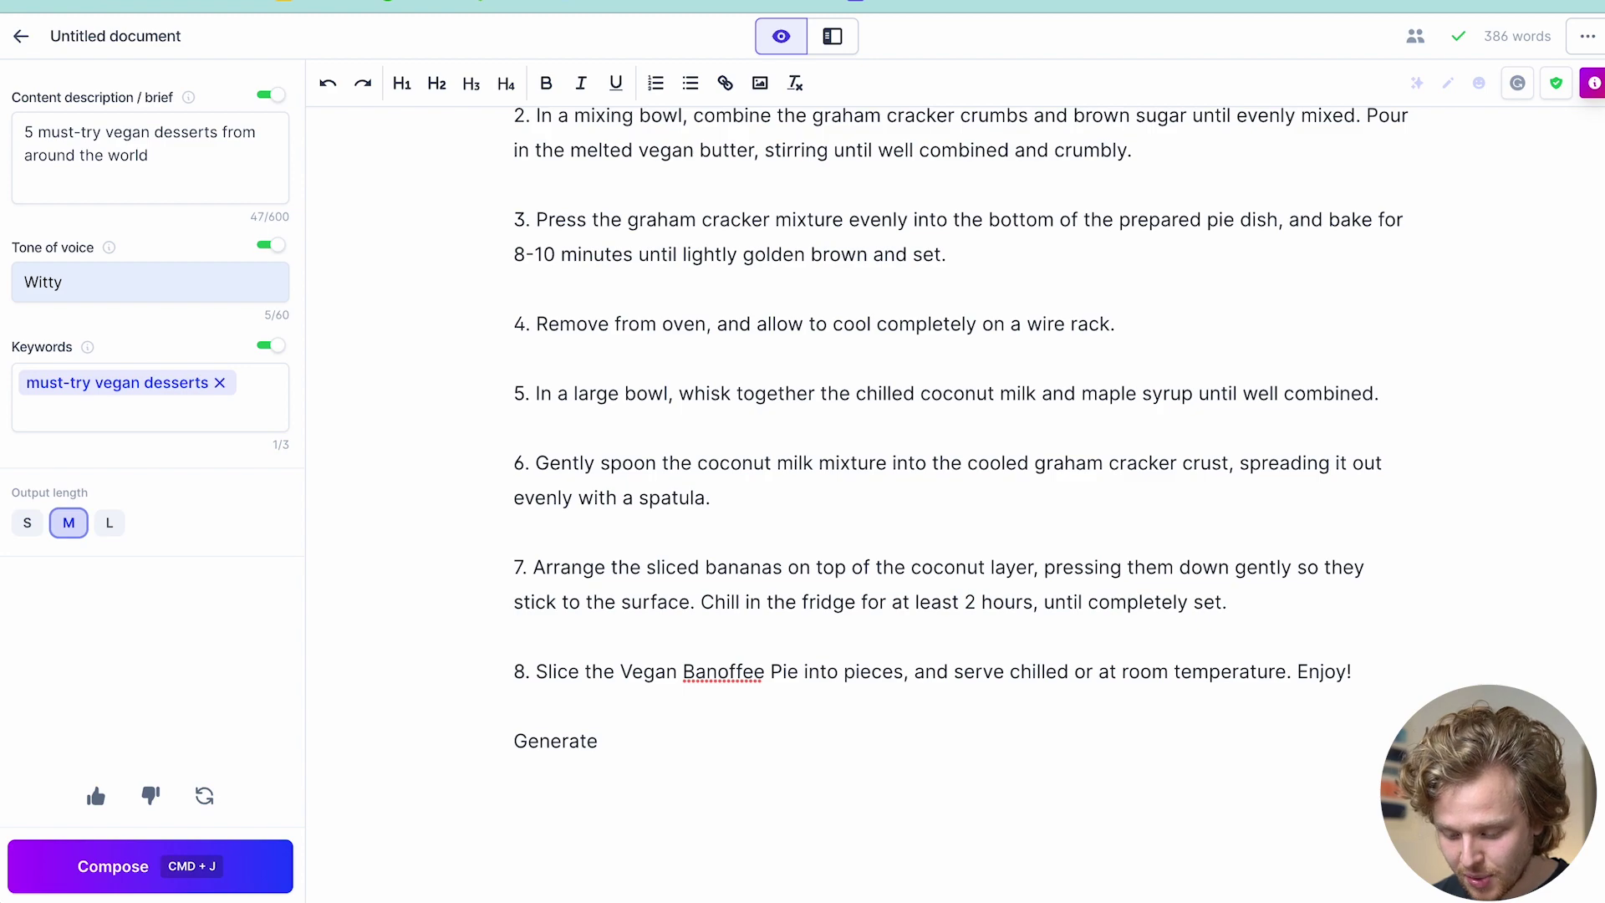
type("a conclusi")
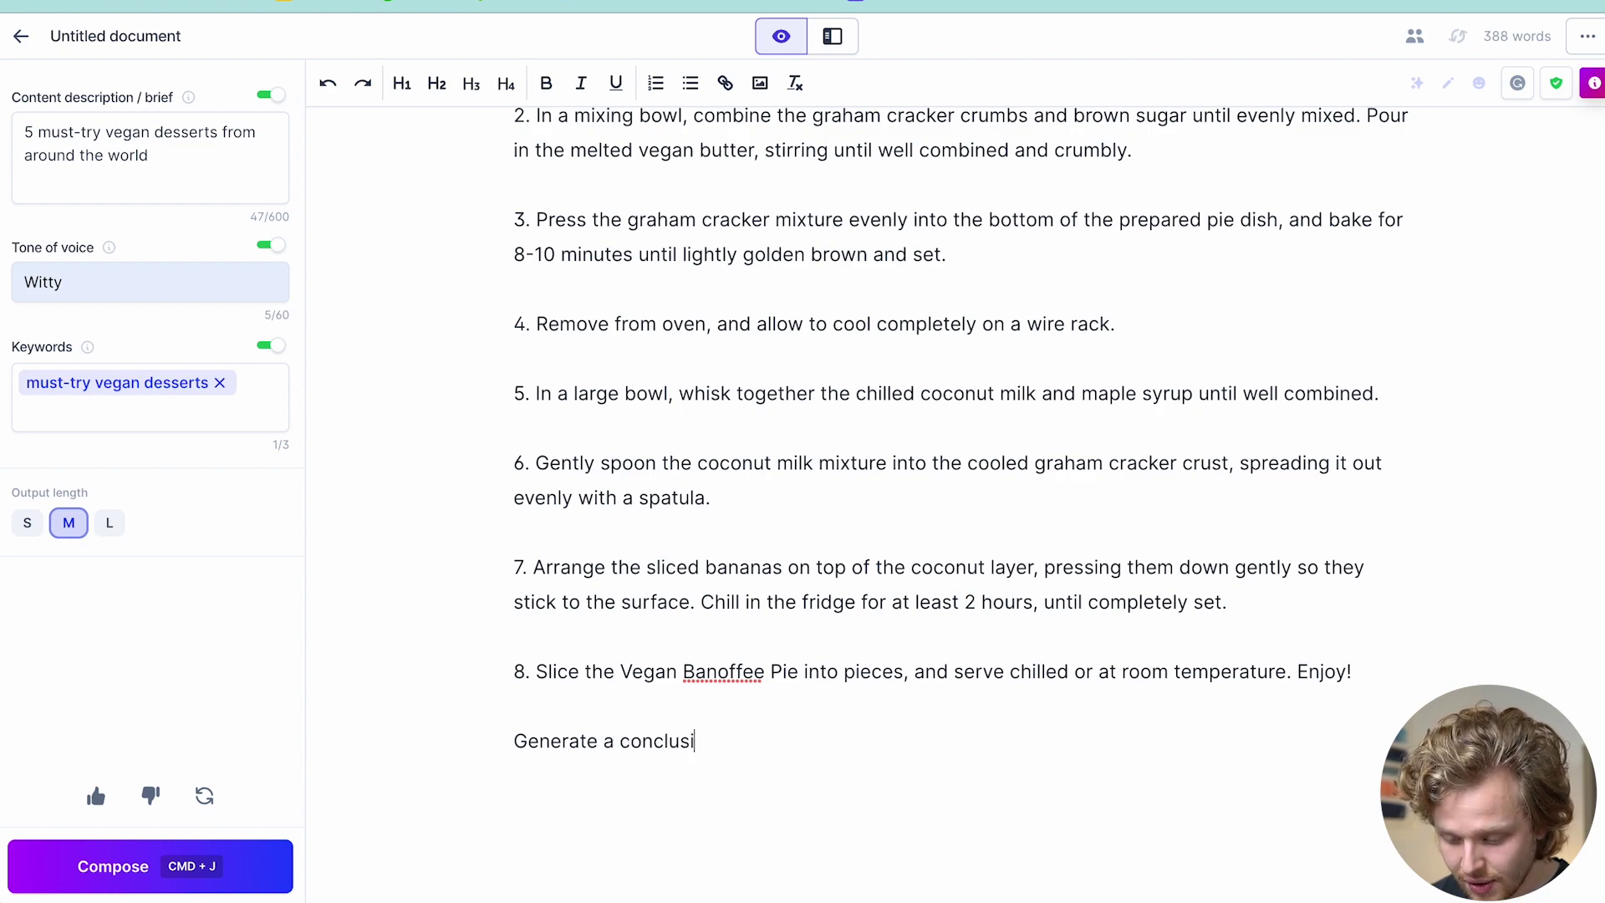
type("on for this blog post")
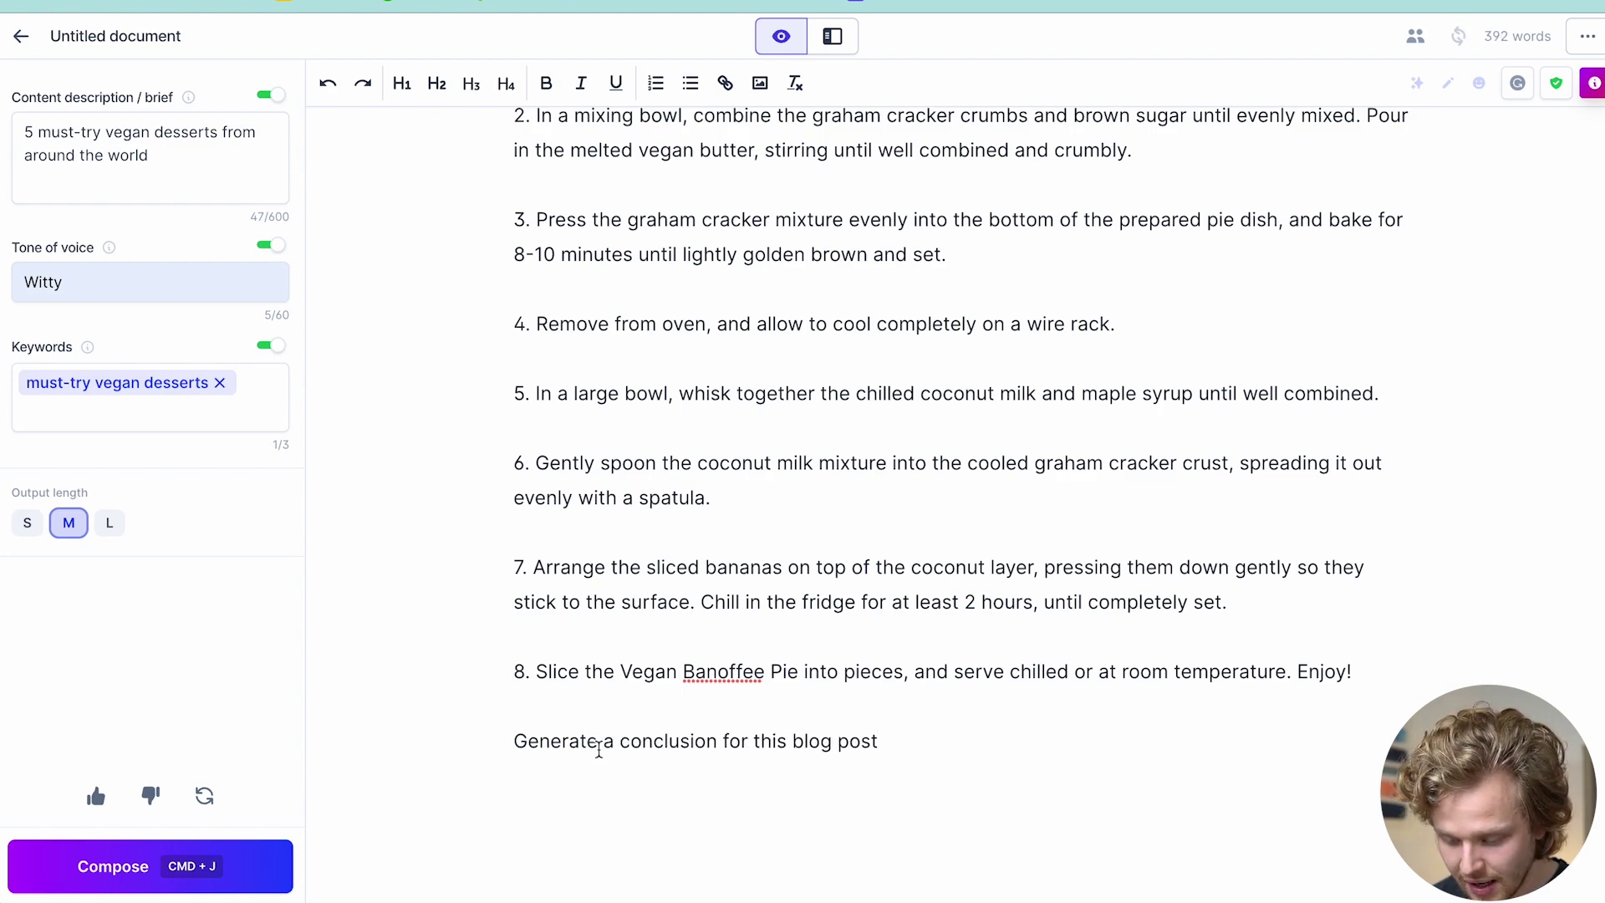
Step: Generate the conclusion paragraph from the command line and delete that command line above the generated text
triple_click(598, 743)
key("super+j")
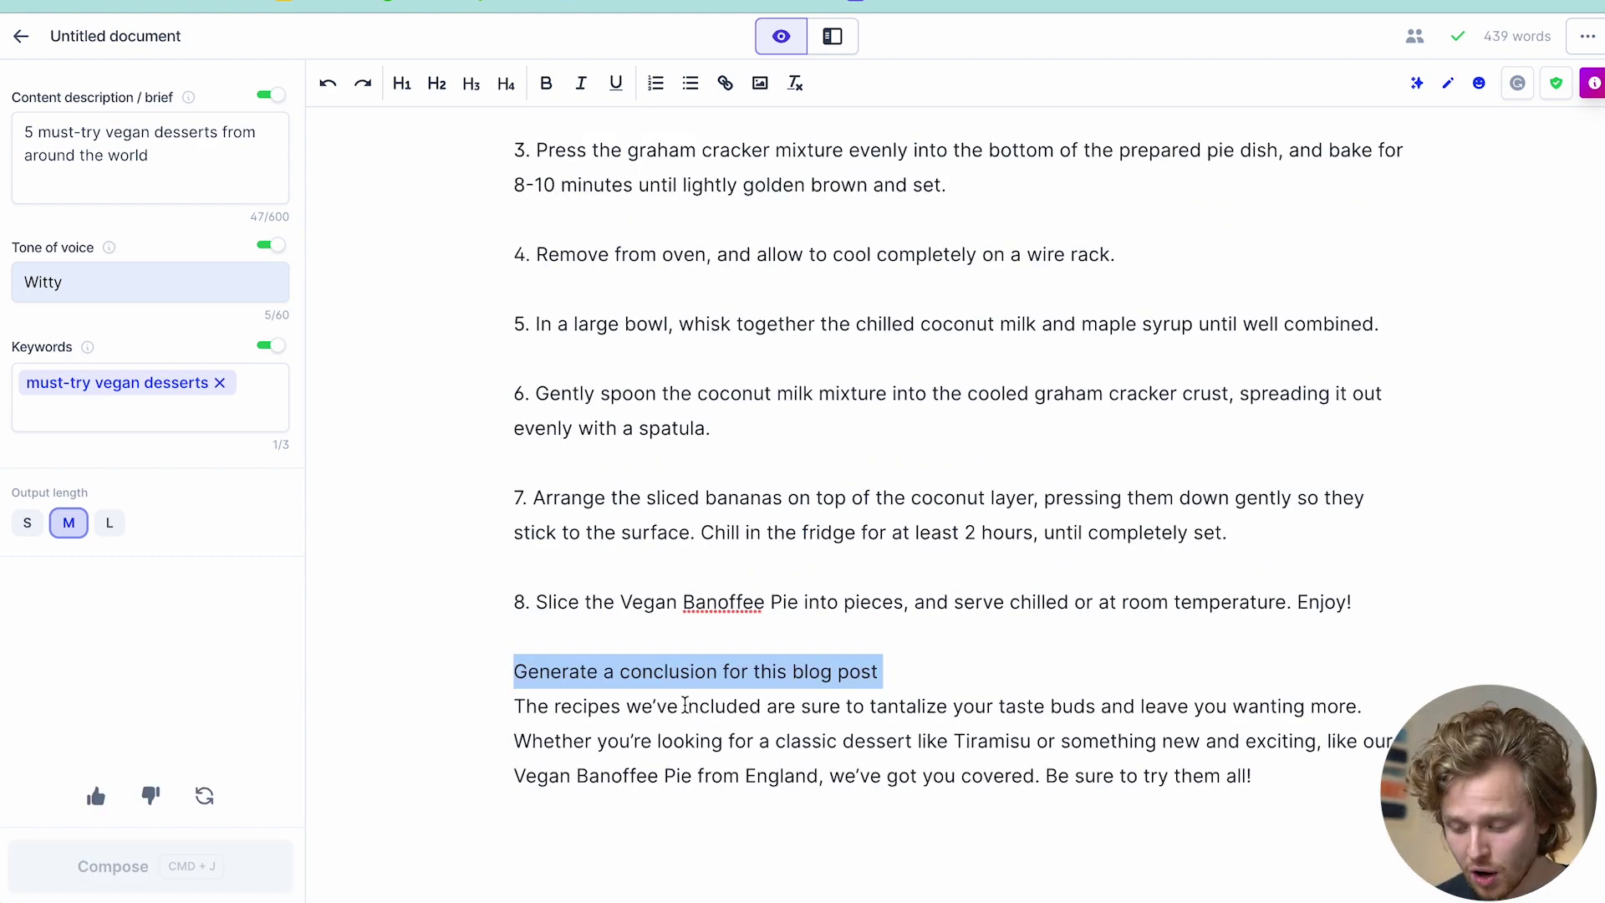
triple_click(693, 668)
key("BackSpace")
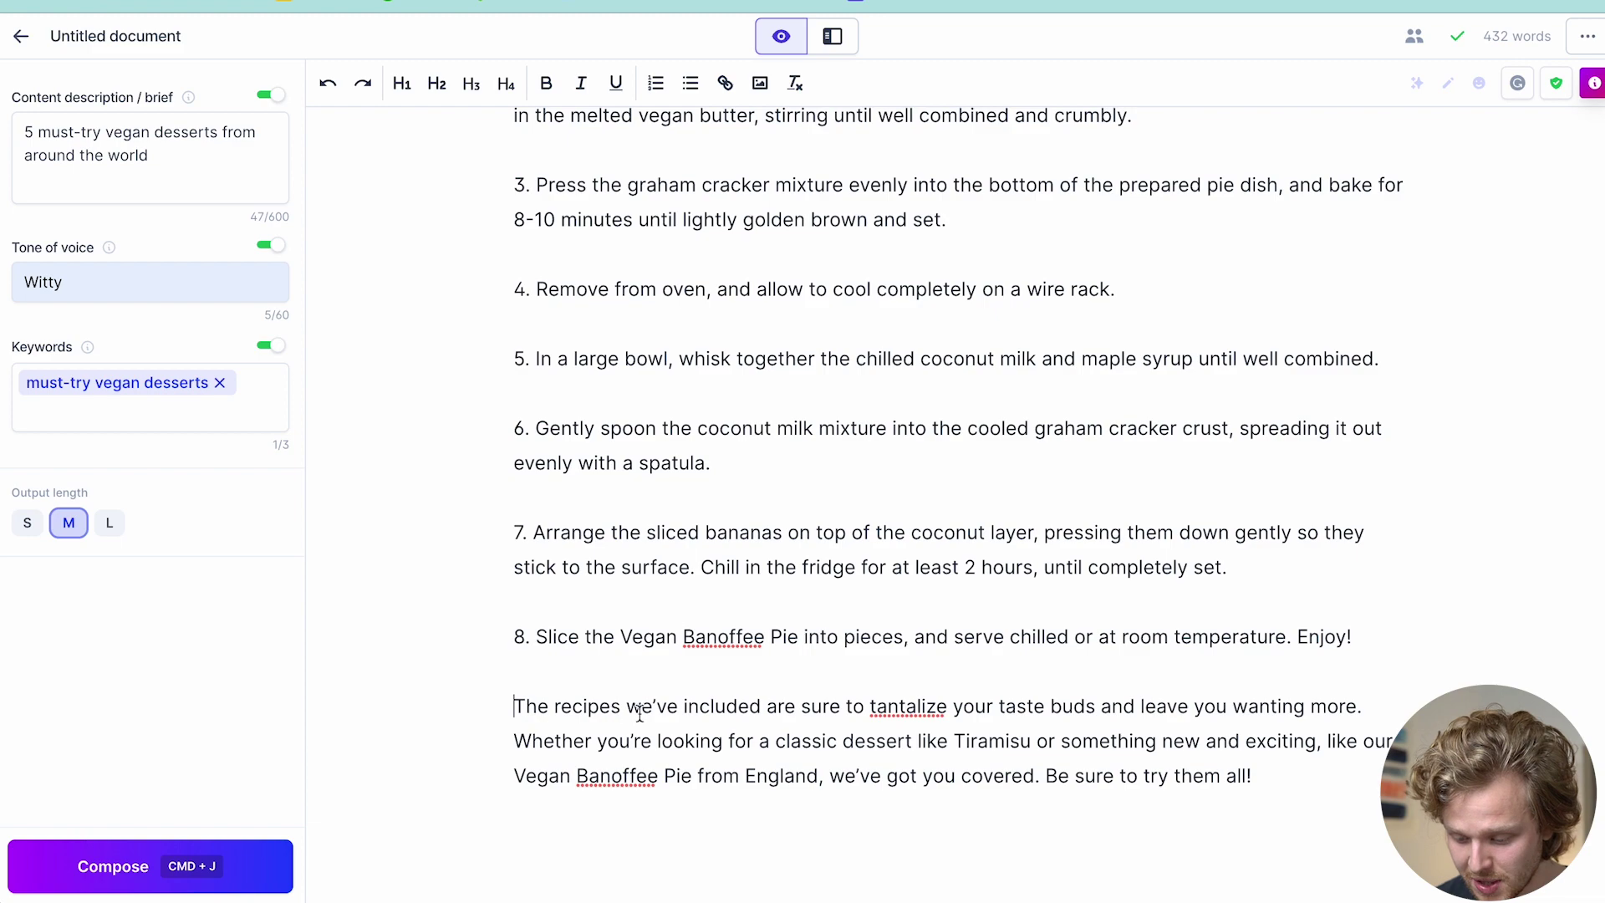